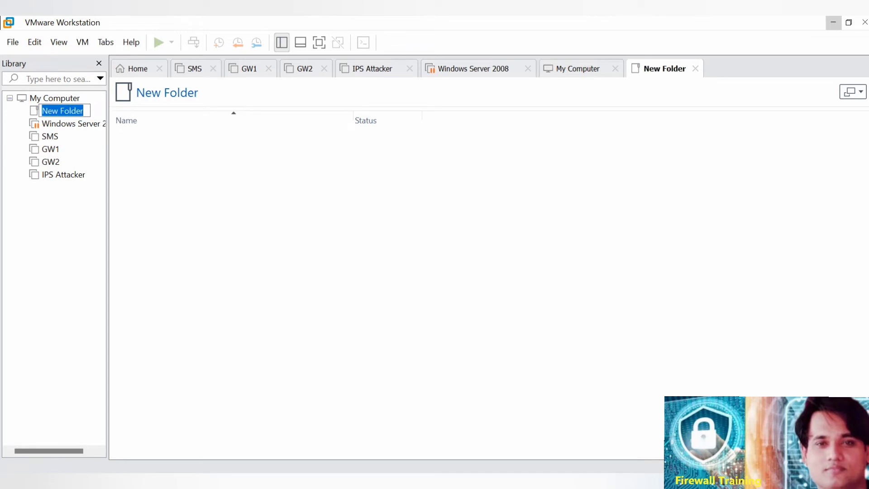
Name the new folder in the library MDS-VSX.
key(BackSpace)
text(MDS-)
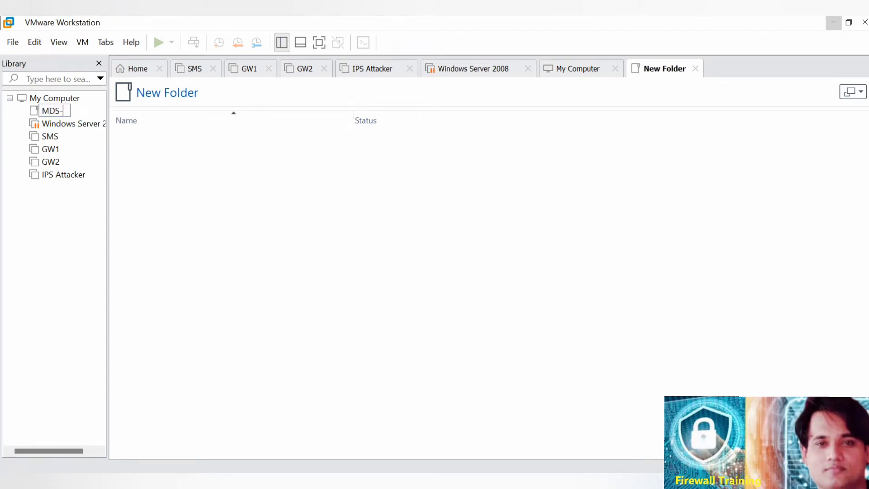
text(VSX)
key(Return)
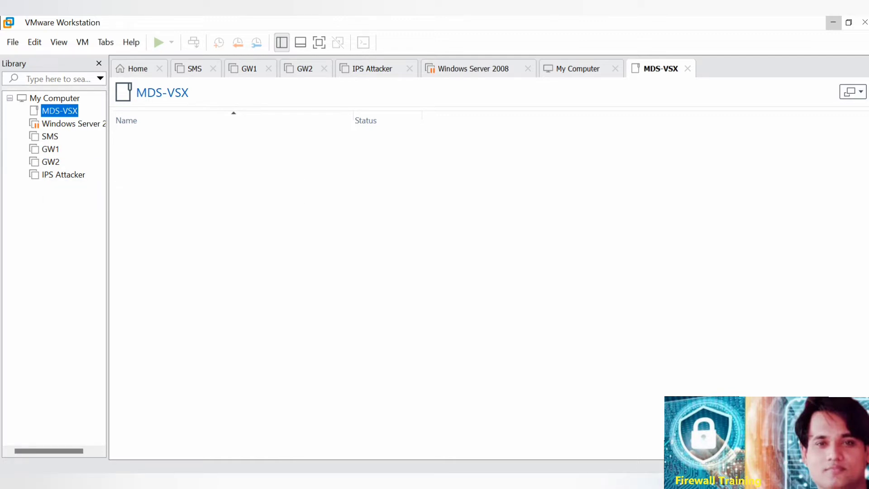
click(83, 42)
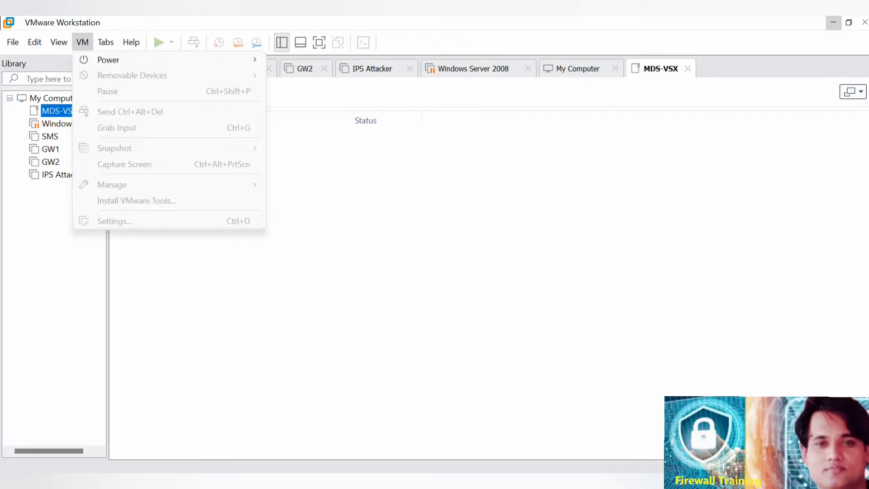
mouse_move(35, 42)
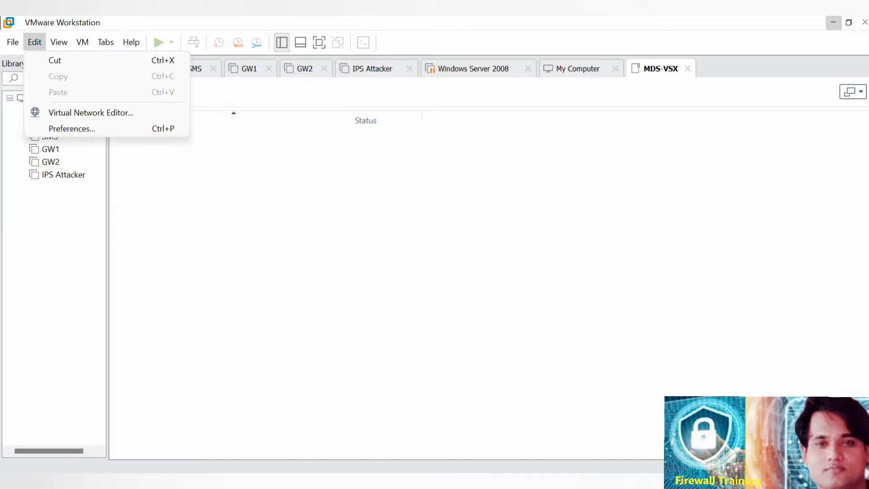
click(35, 42)
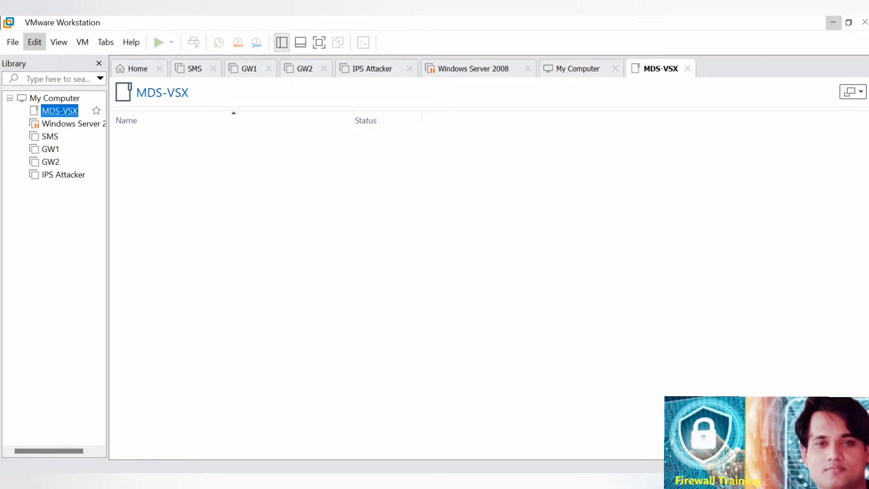
click(12, 42)
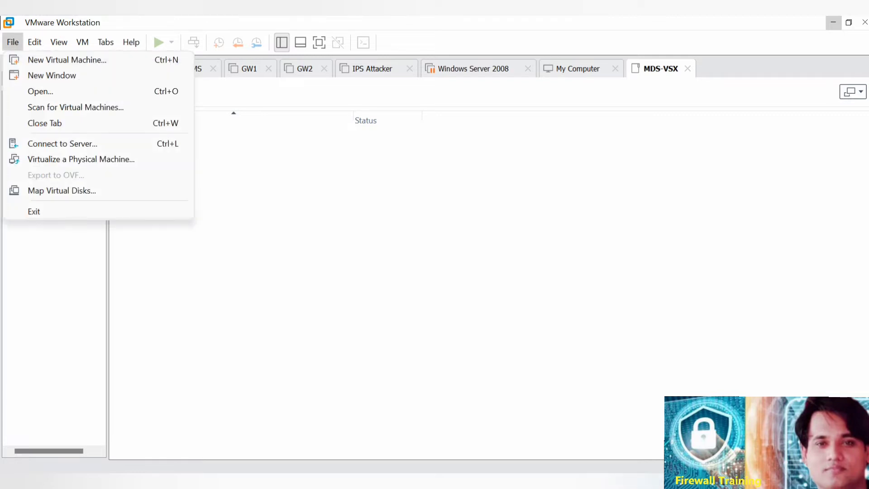
click(83, 41)
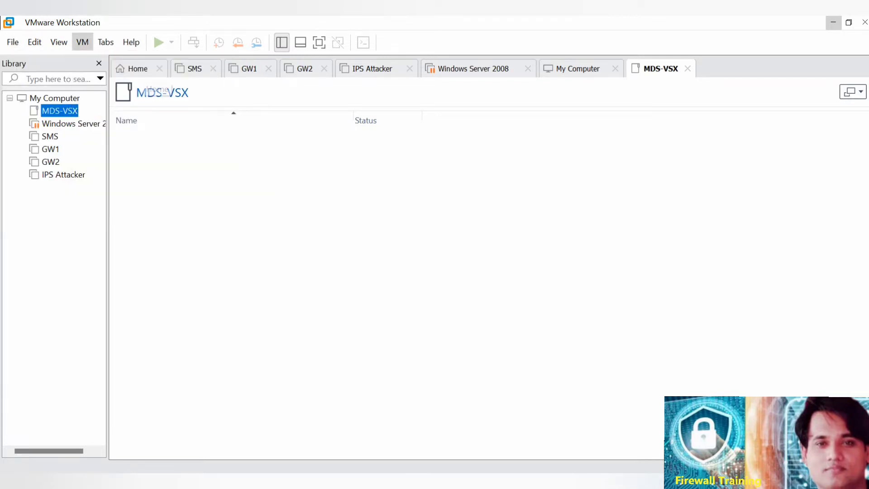
Start creating a new virtual machine with the Typical configuration.
click(138, 68)
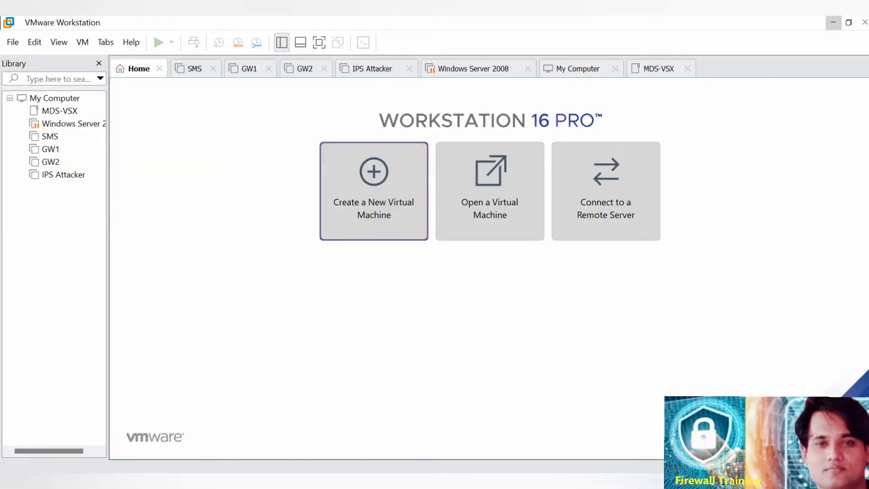
click(374, 190)
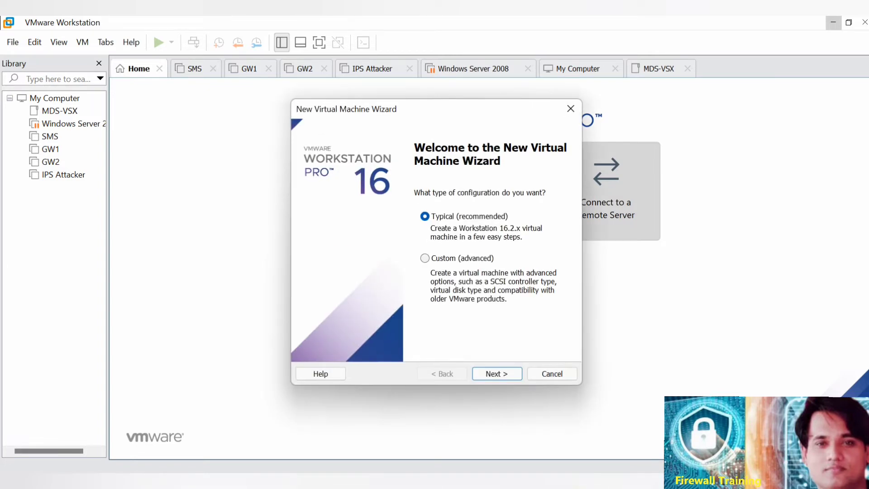
click(496, 374)
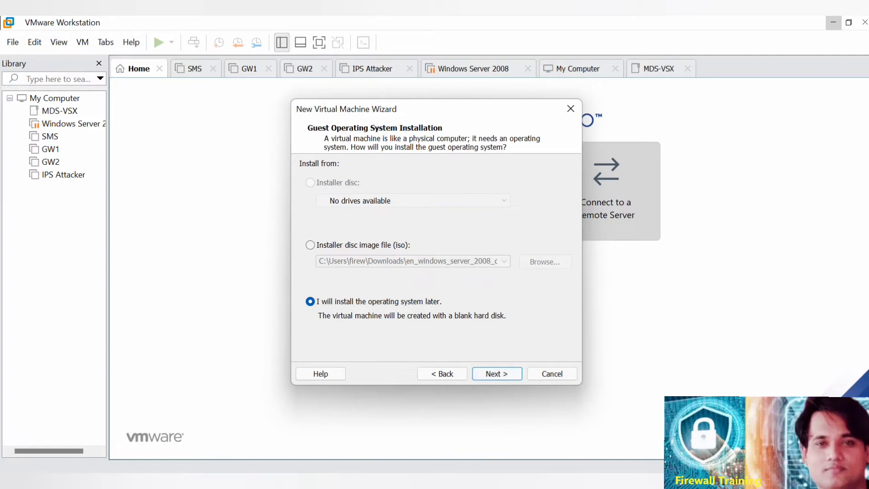
Set the installation source to the disc image Check_Point_R80.30_T200_Security_Management from the Downloads folder.
click(310, 244)
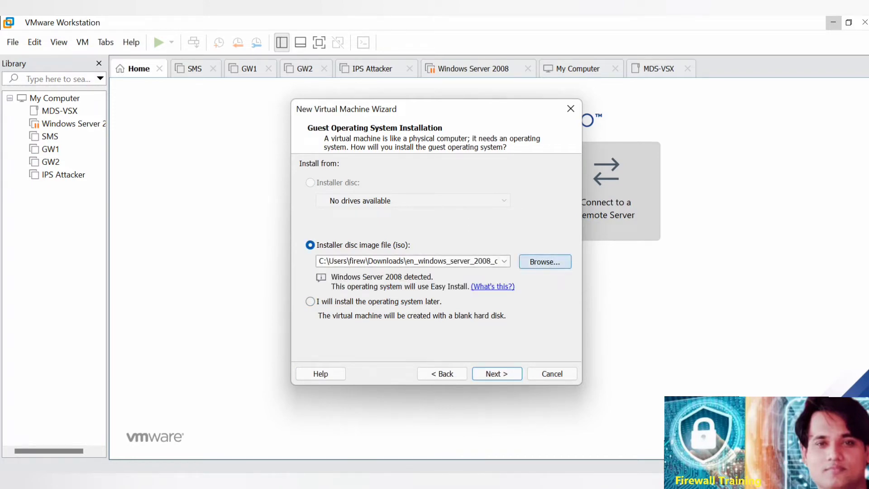
click(545, 261)
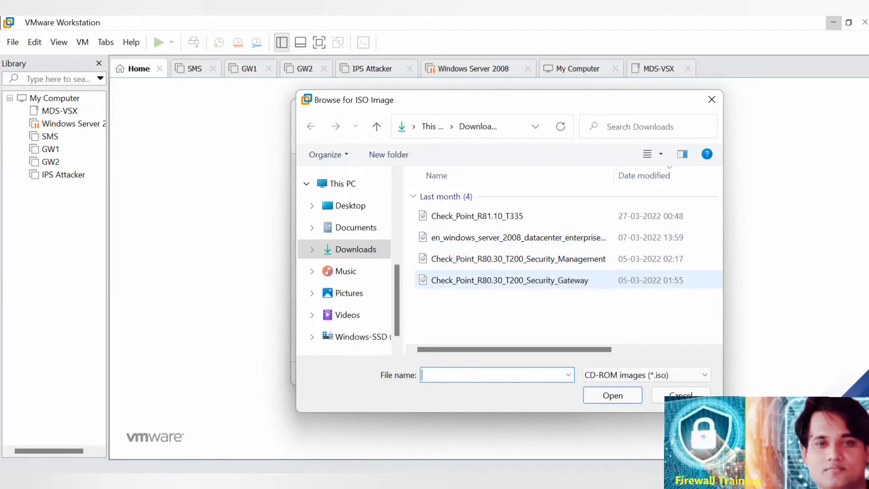
click(549, 259)
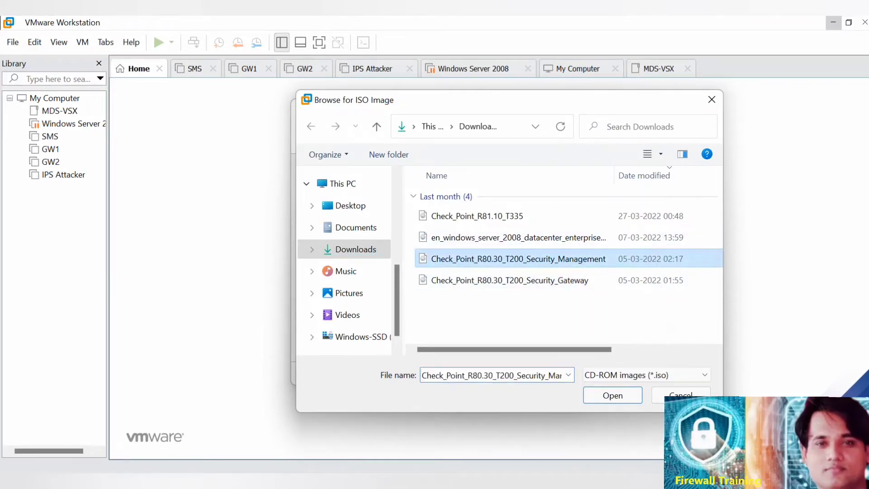
click(612, 394)
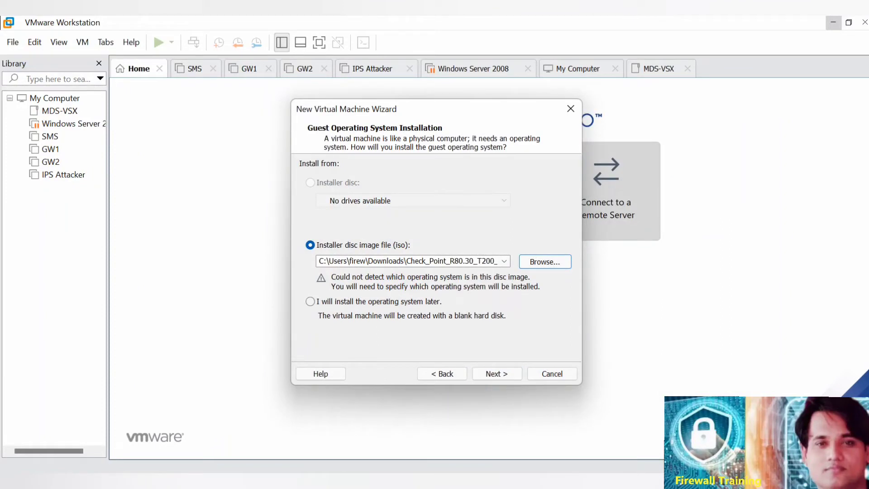
key(Return)
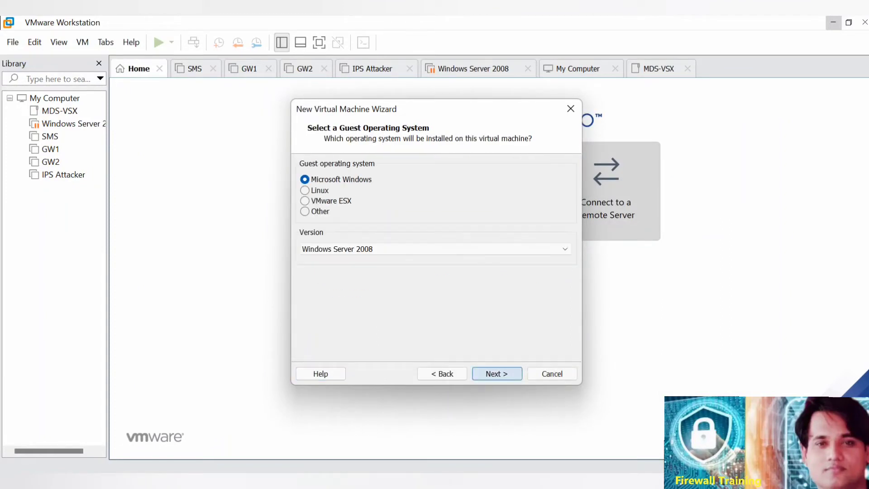
Set the guest operating system to Other with version Other and continue to the naming page.
key(alt+o)
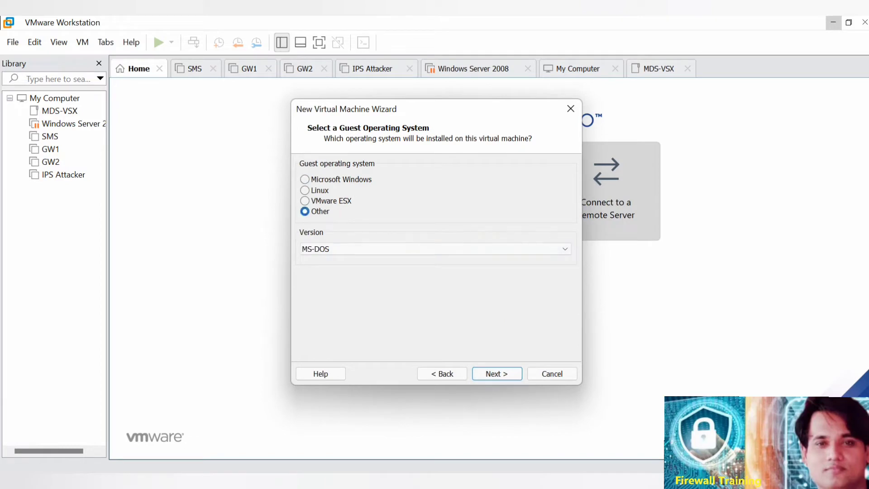
key(Tab)
key(alt+Down)
key(Down)
key(Down)
key(Down)
key(Down)
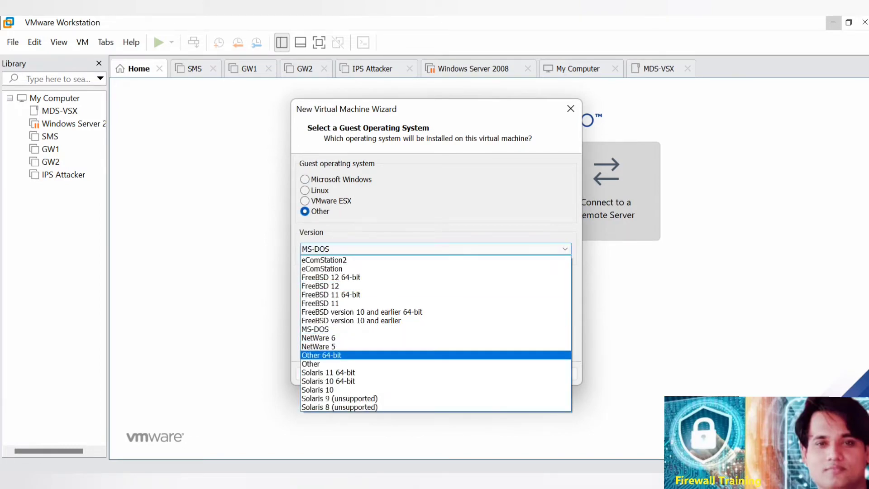
key(Return)
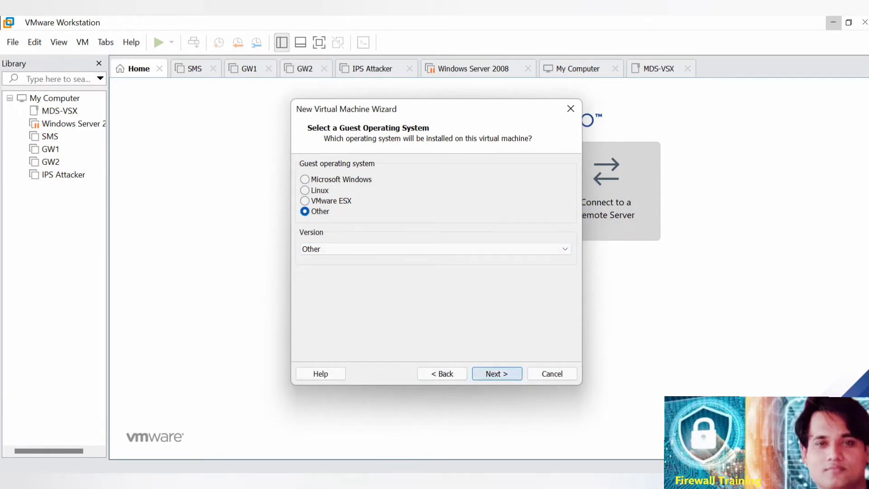
key(Return)
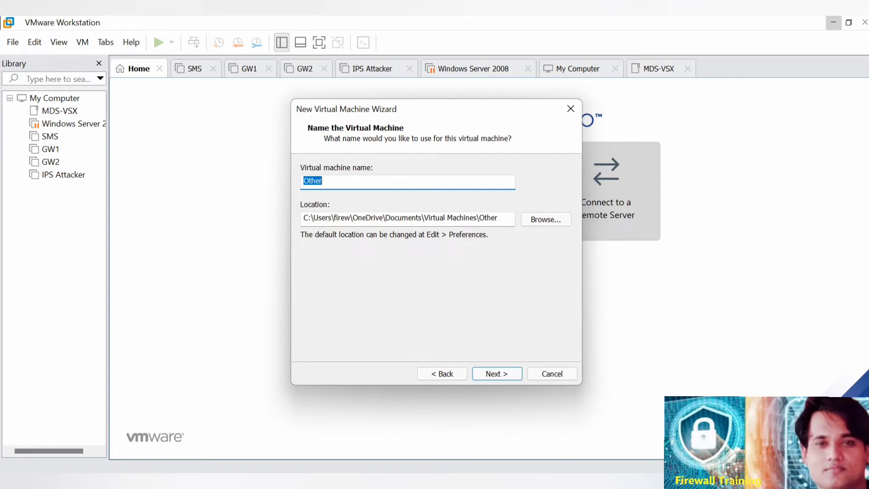
Name the virtual machine MDS.
key(BackSpace)
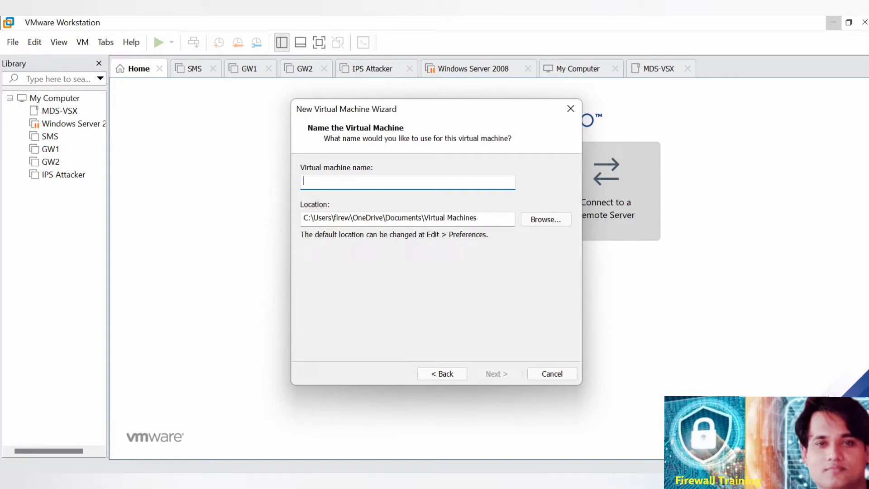
text(MSD)
key(BackSpace)
key(BackSpace)
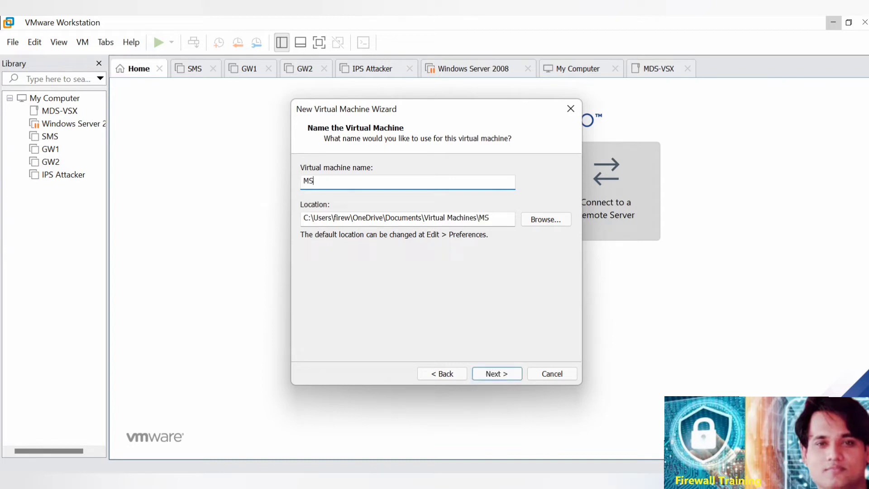
text(DS)
Browse for the virtual machine's location and create a folder named MDS_VSX on the Desktop.
click(546, 219)
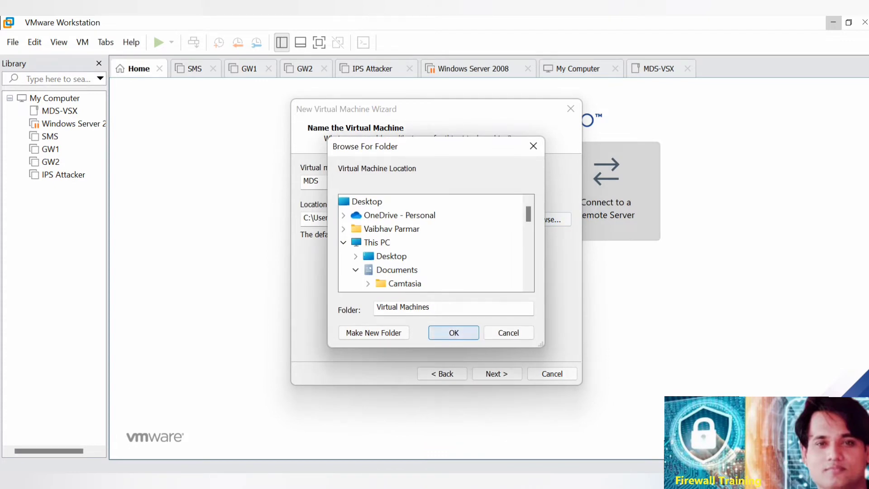
click(384, 256)
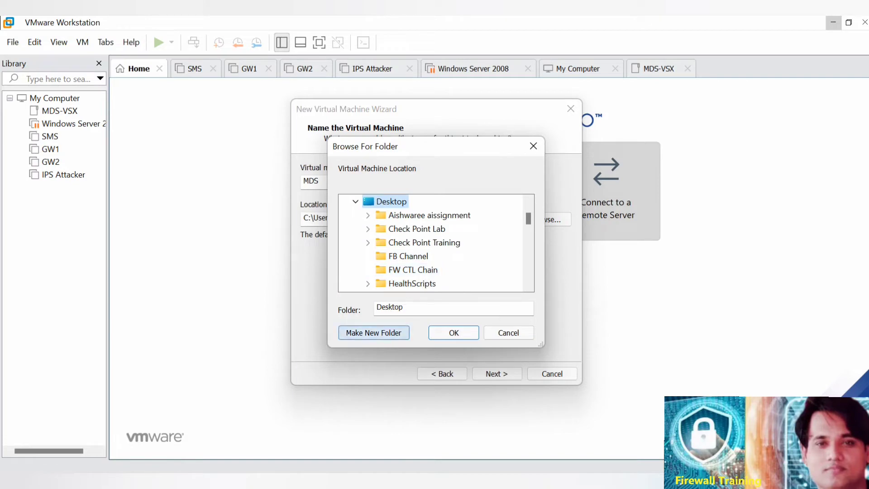
click(374, 332)
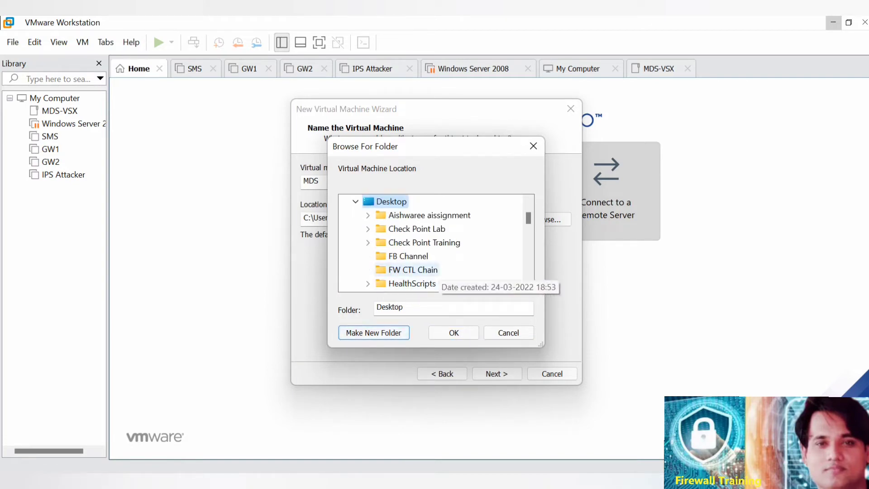
click(418, 258)
key(n)
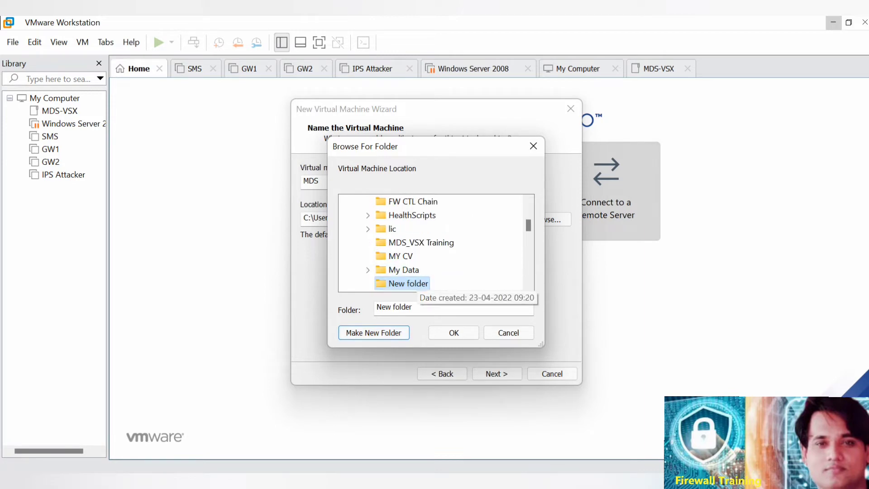
right_click(414, 283)
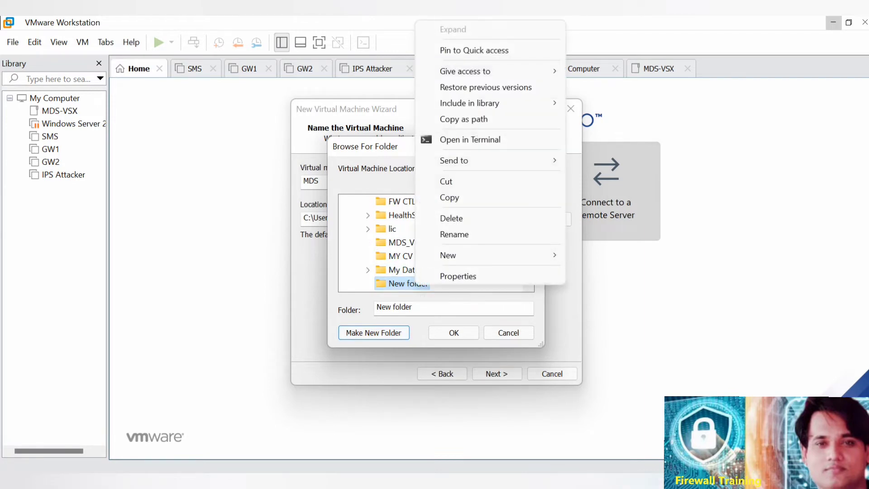
click(454, 234)
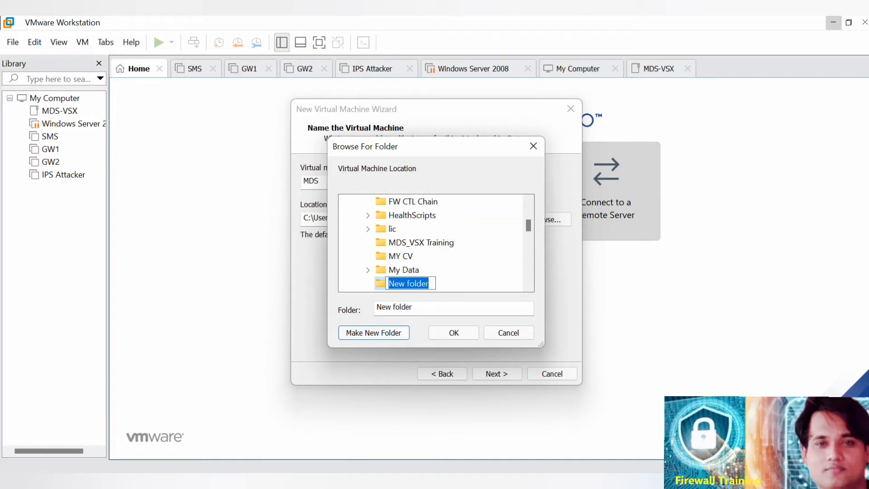
key(BackSpace)
text(MDS)
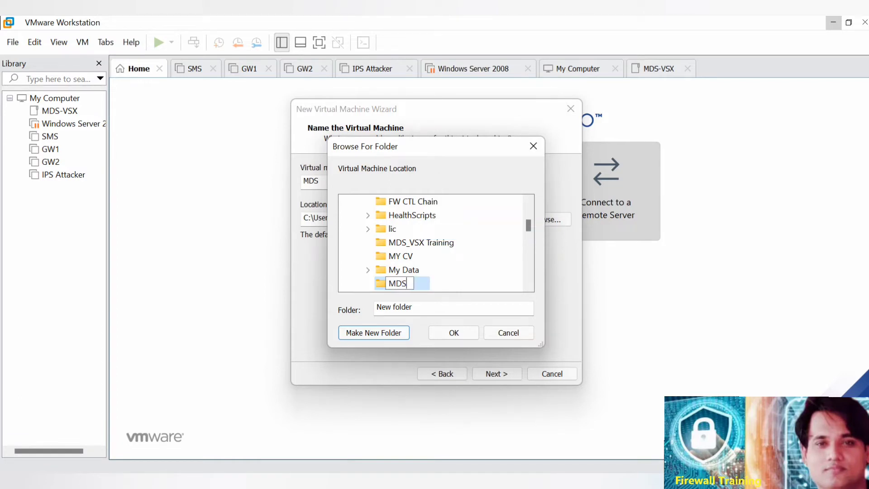
text(_VSX)
key(Return)
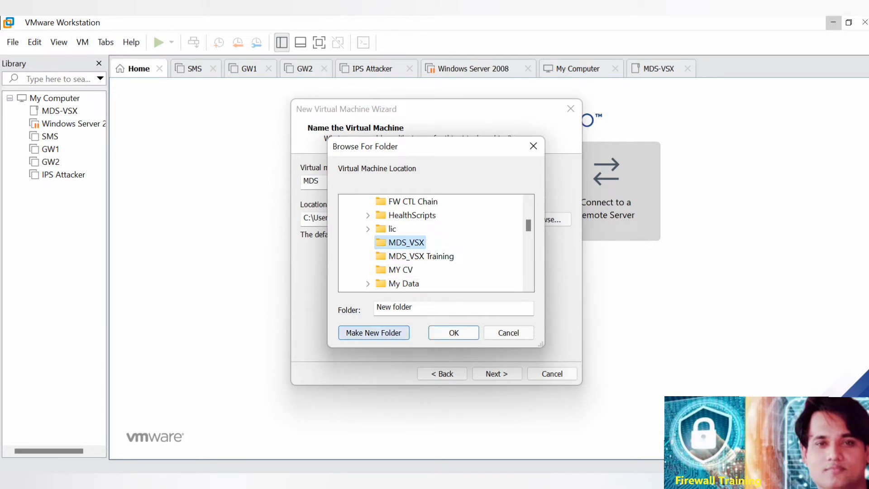
Create a subfolder named MDS inside the MDS_VSX folder and select it as the virtual machine location.
double_click(392, 228)
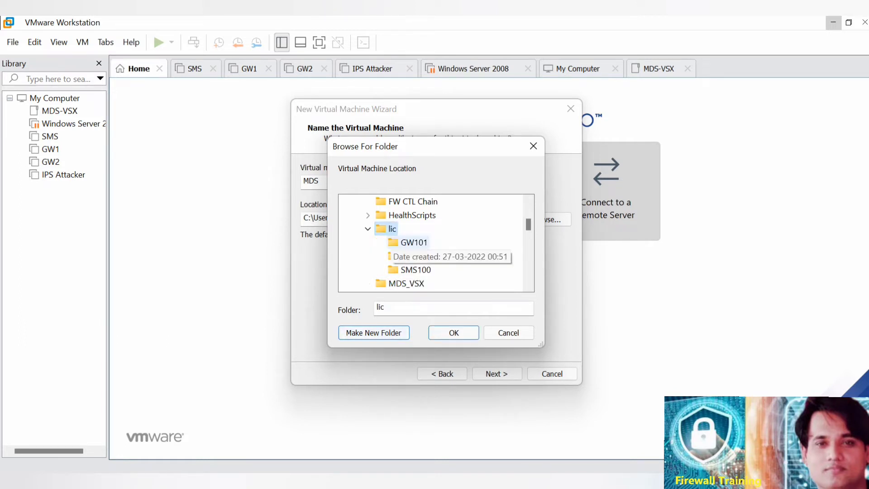
click(406, 284)
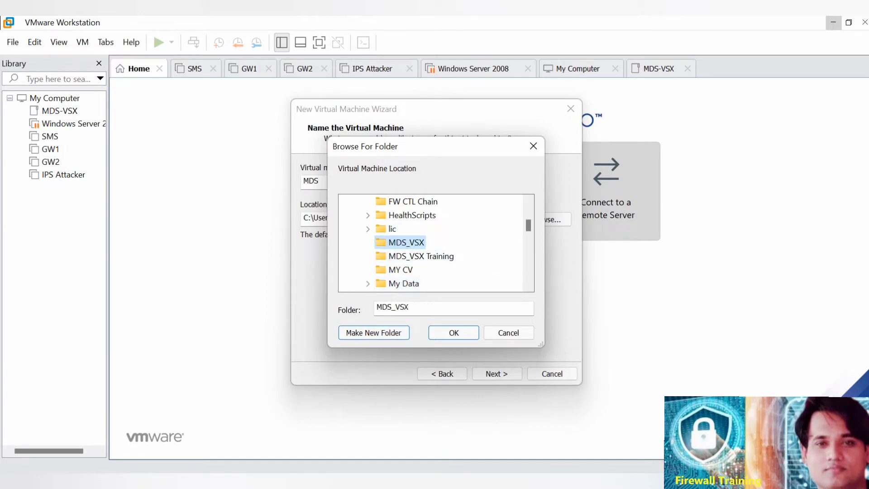
click(373, 333)
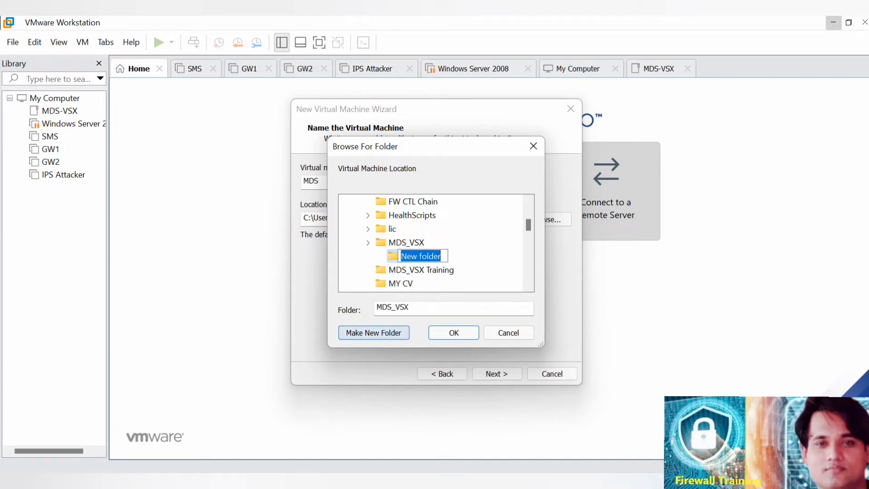
text(MDS)
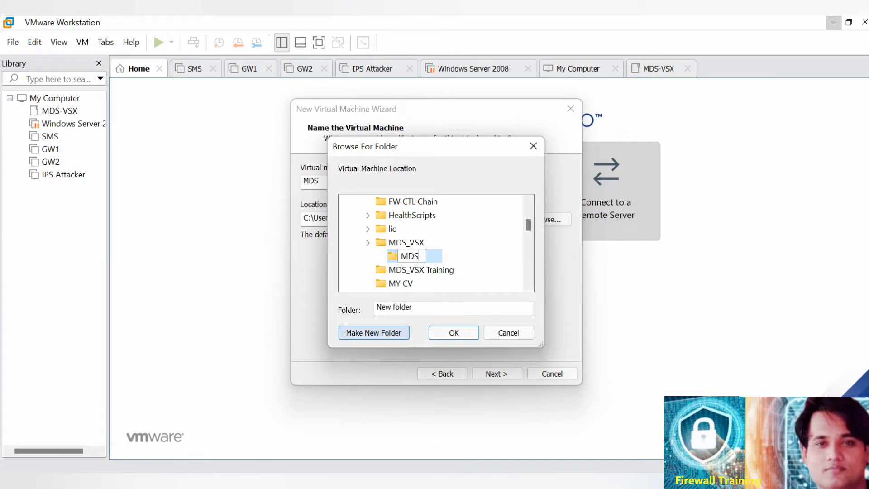
key(Return)
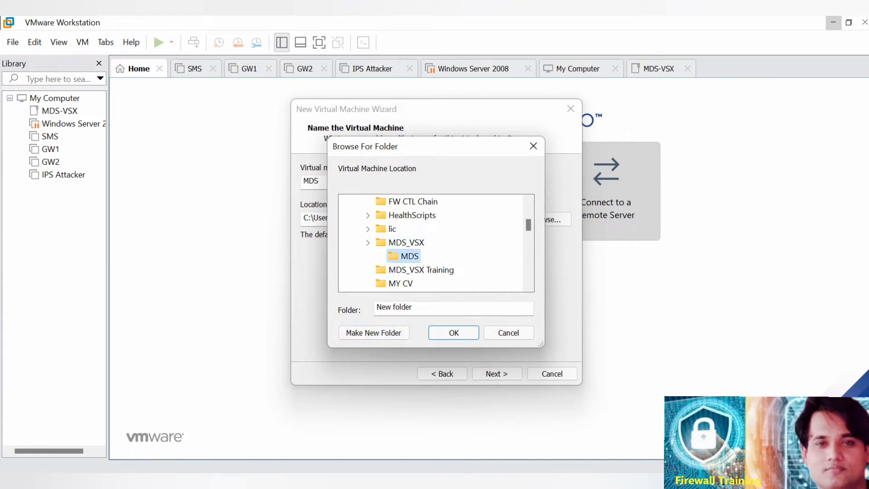
click(406, 243)
click(409, 257)
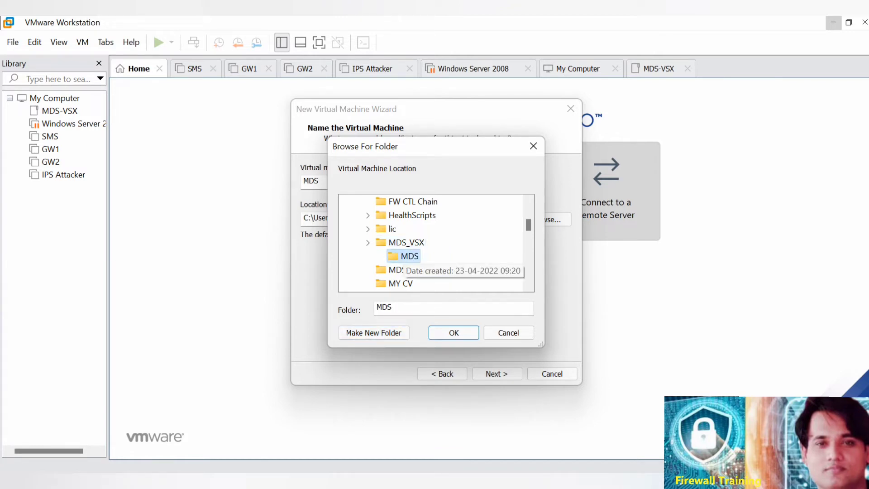
Accept the MDS folder as the virtual machine location and set the maximum disk size to 150 GB.
click(453, 332)
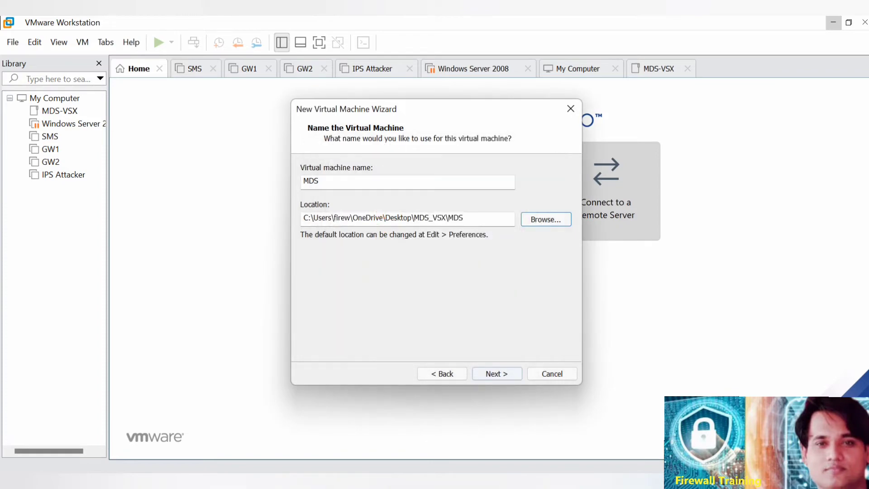
click(497, 374)
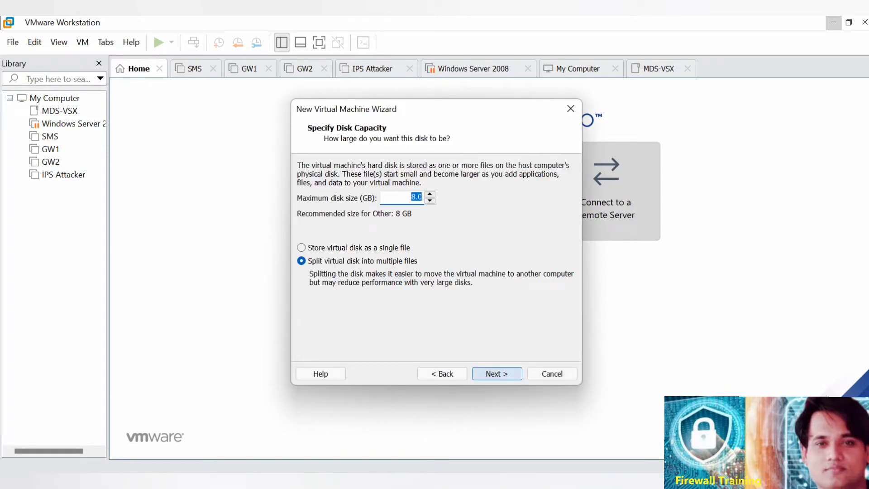
key(BackSpace)
text(150)
key(Return)
Open the hardware customization and set the virtual machine's memory to 8 GB.
click(351, 296)
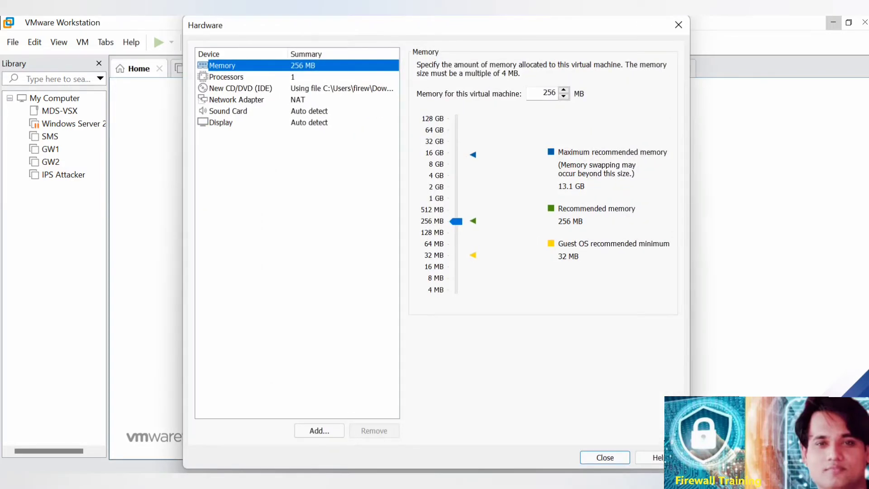
drag(456, 221, 456, 163)
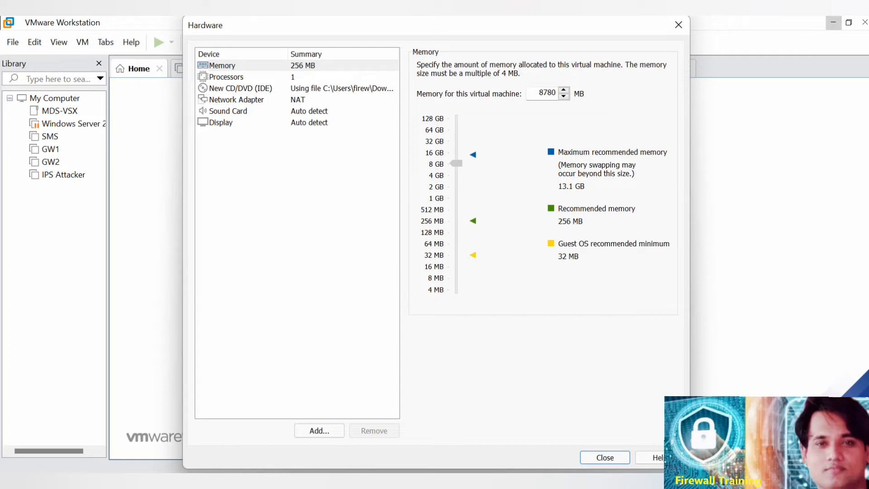
drag(456, 164, 456, 163)
Set the number of processors to 2 and the number of cores per processor to 2.
click(227, 77)
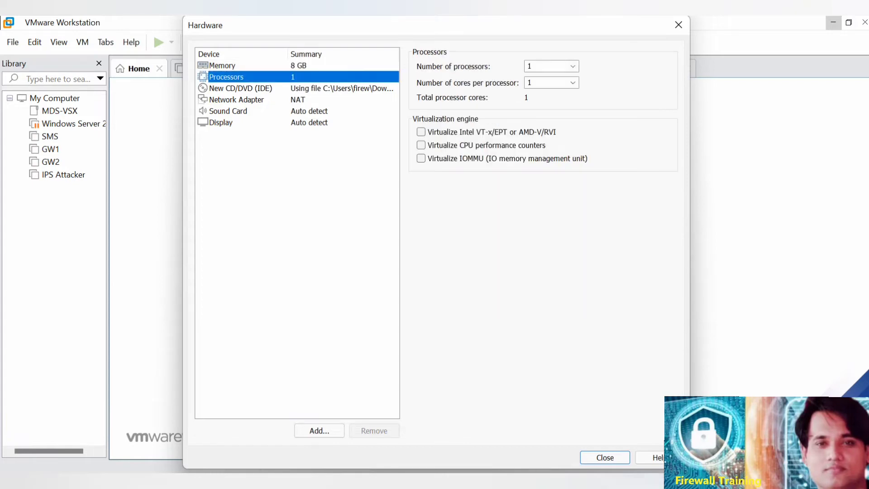
key(Tab)
click(546, 66)
click(572, 67)
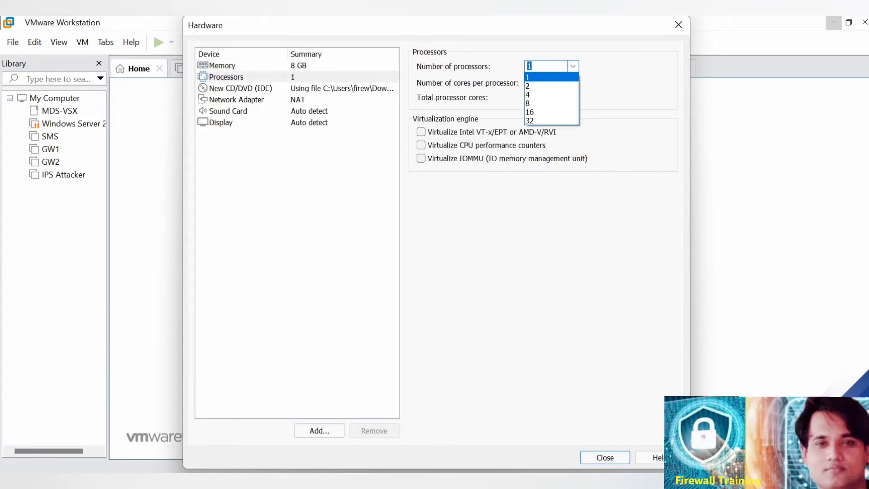
click(553, 85)
click(573, 82)
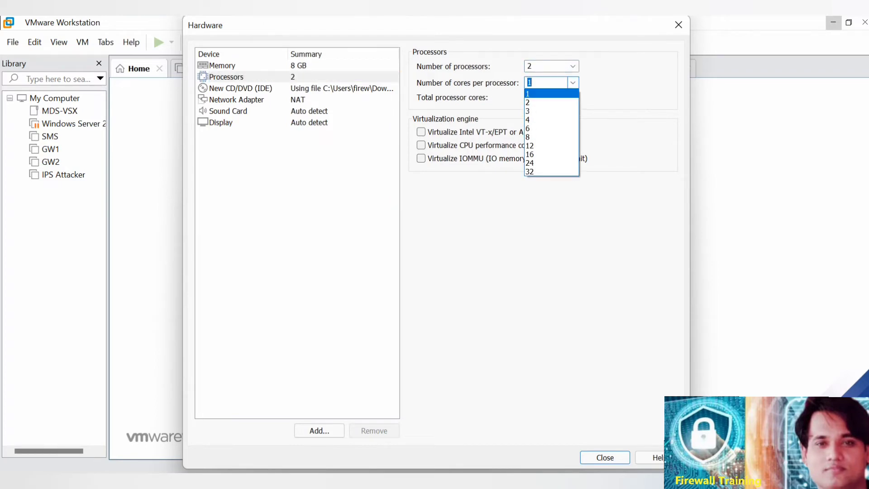
click(553, 101)
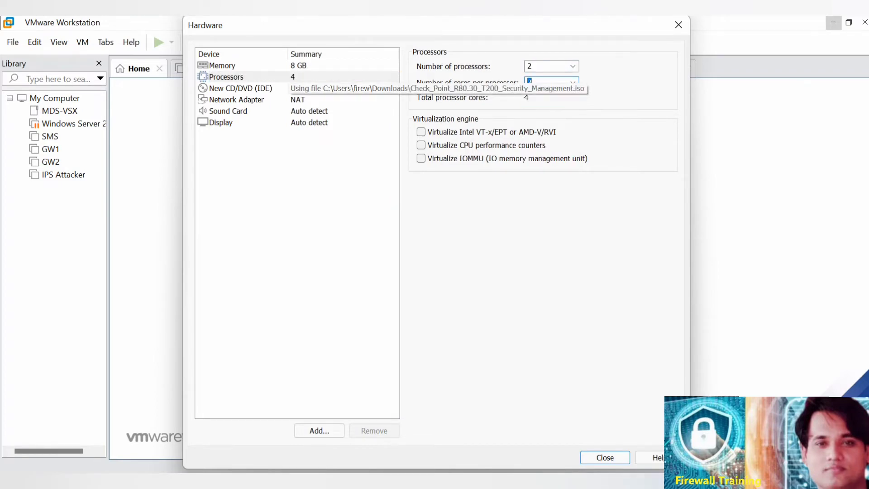
Set the existing network adapter to Bridged and enable replication of the physical network connection state.
click(298, 100)
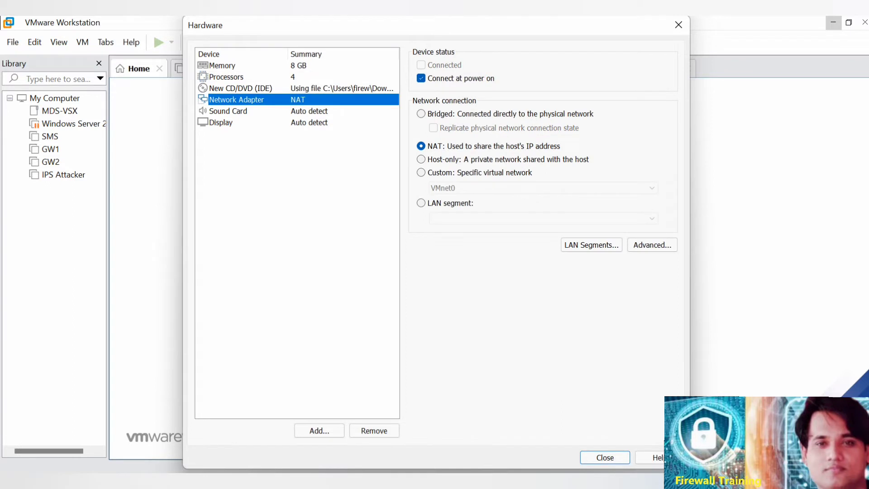
click(420, 114)
click(433, 128)
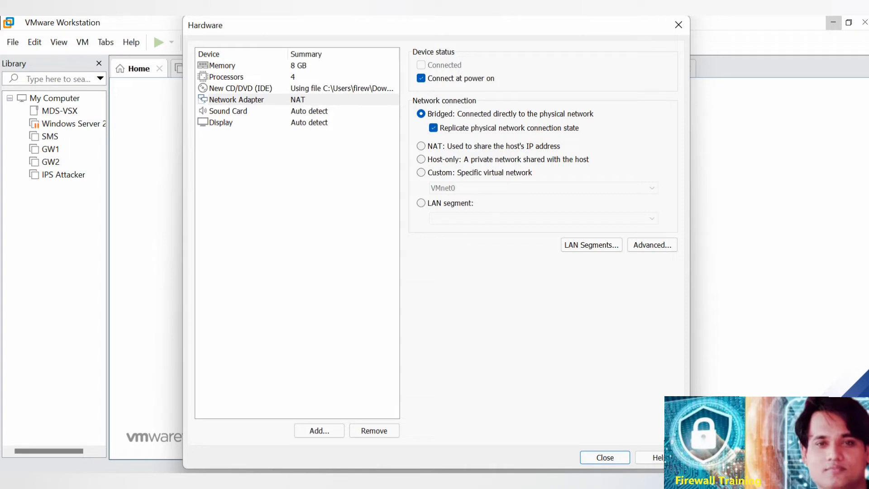
Add a second network adapter and set it to Bridged with the physical network connection state replicated.
click(319, 430)
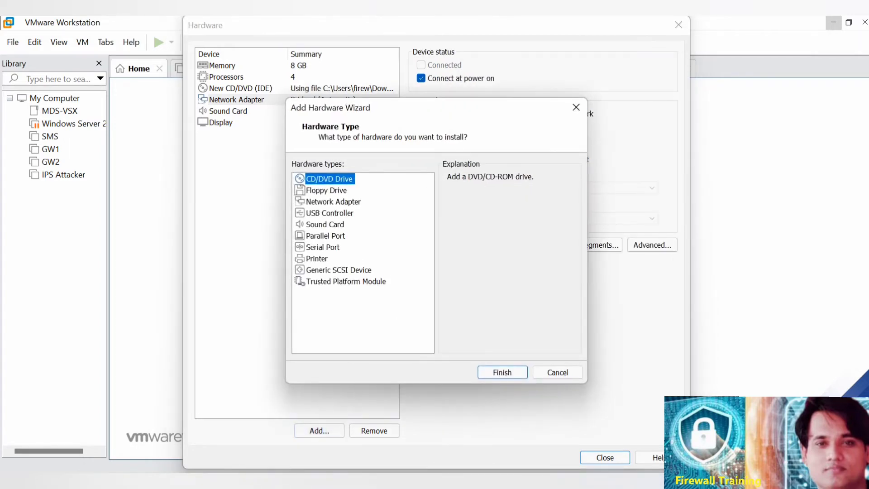
click(333, 202)
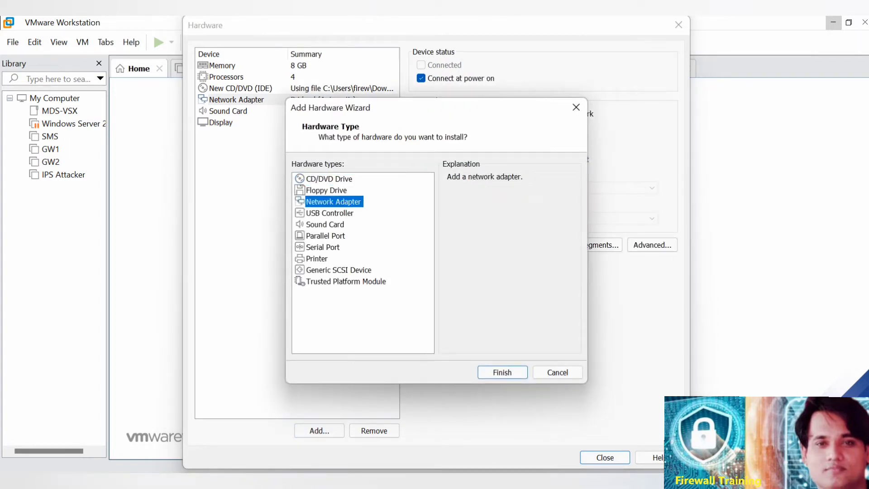
click(502, 371)
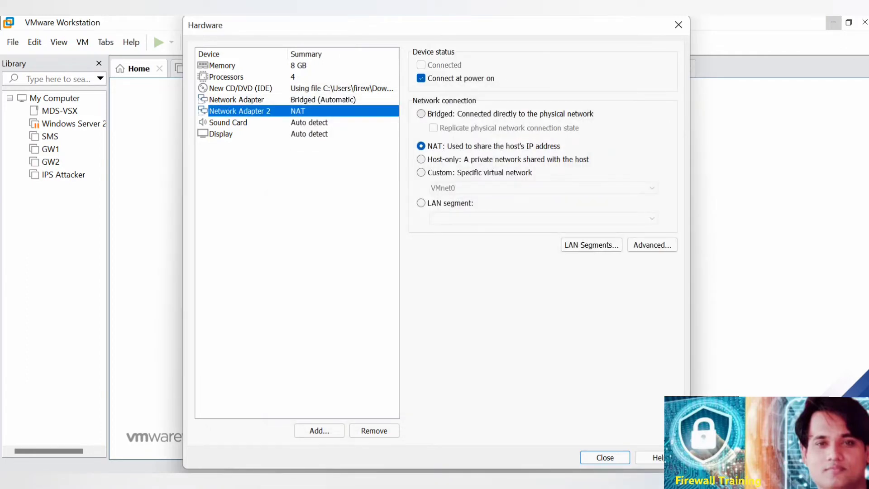
click(420, 114)
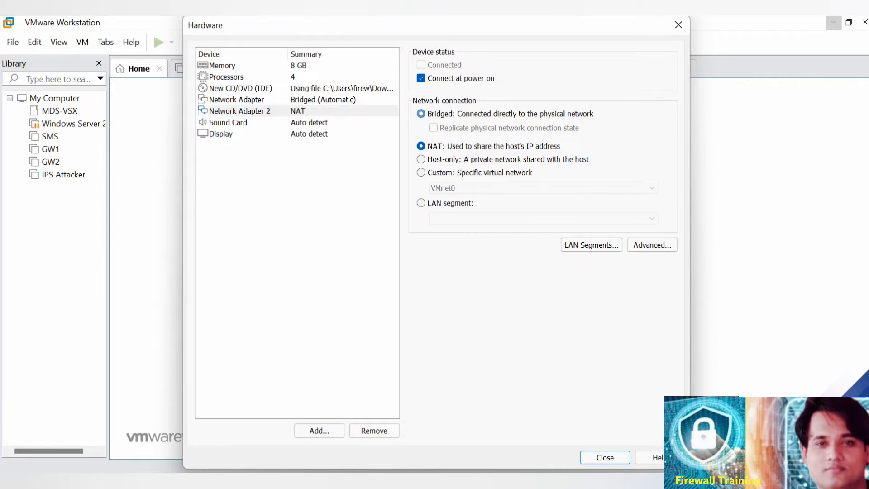
click(433, 128)
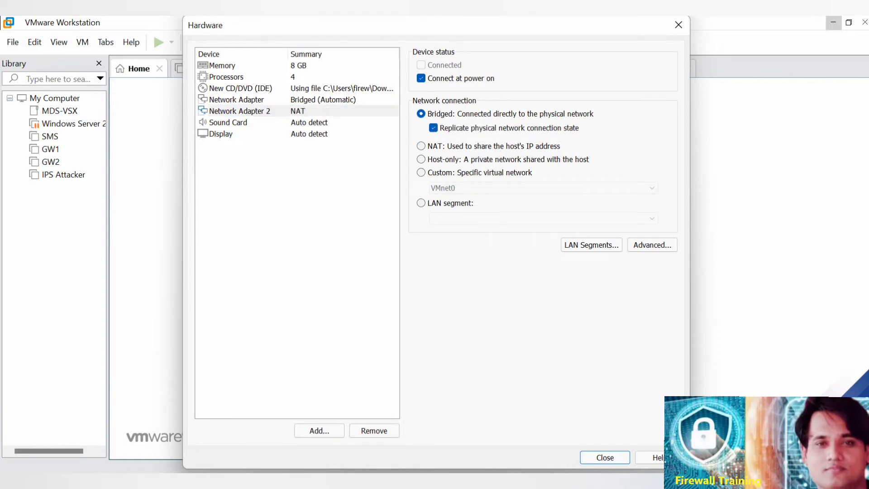
Remove the sound card from the hardware list and finish creating the virtual machine.
click(221, 134)
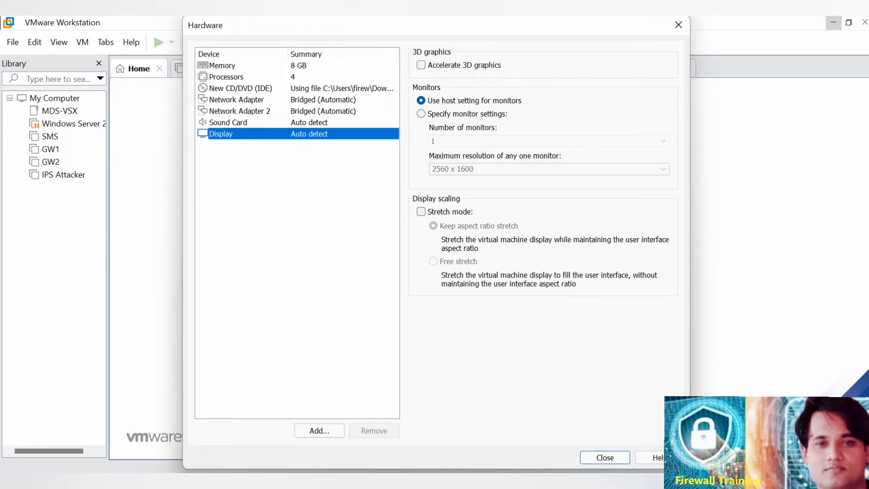
click(228, 122)
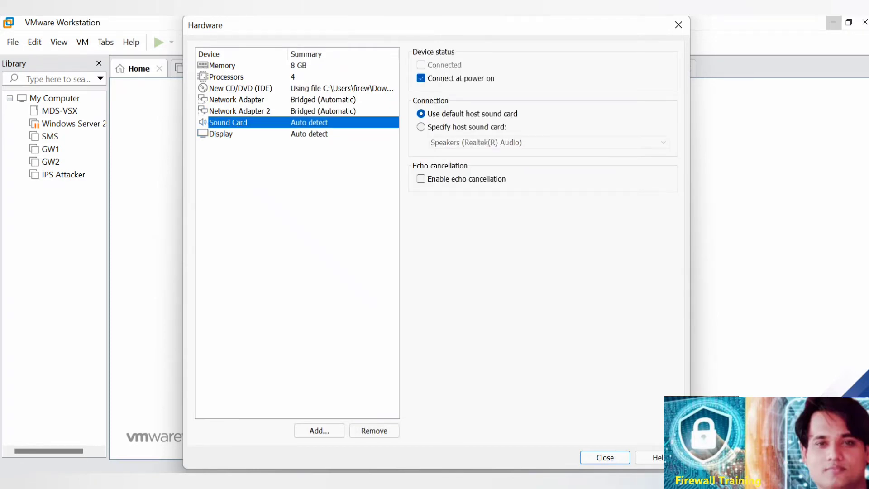
click(373, 430)
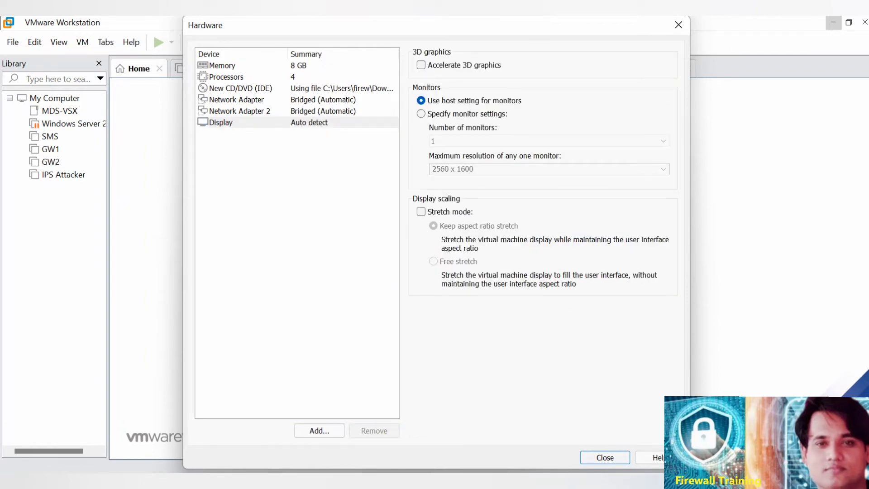
key(Return)
key(Return)
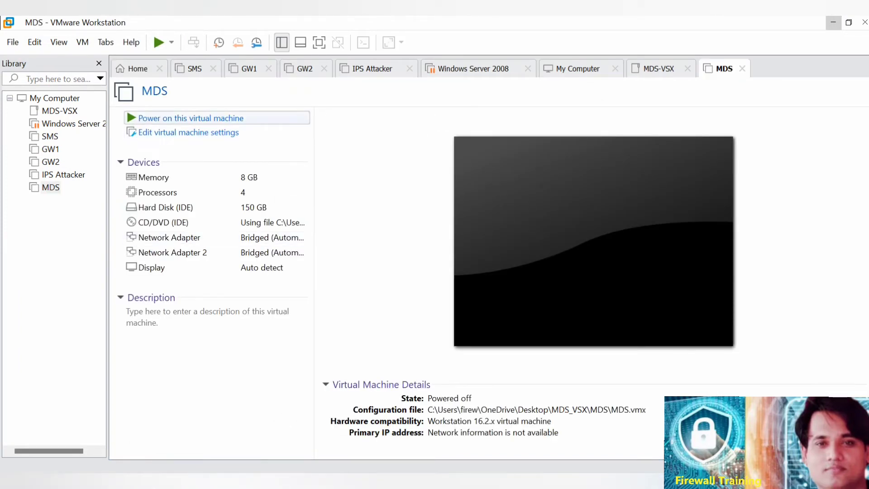
Power on the MDS virtual machine, start installing Gaia on this system, and release the input back to the host.
click(191, 118)
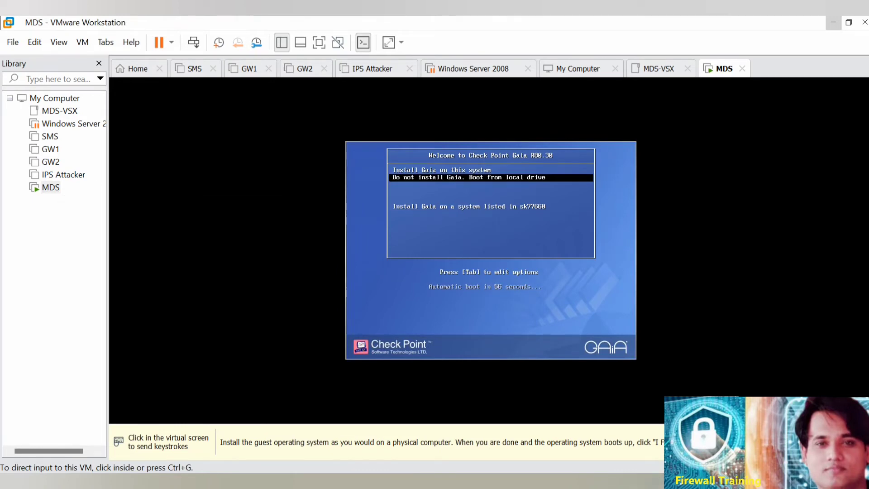
click(490, 250)
key(Up)
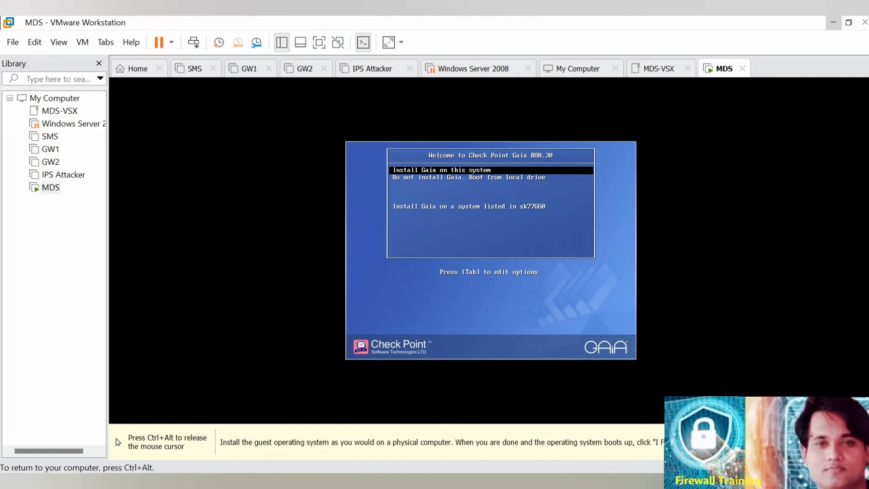
key(Return)
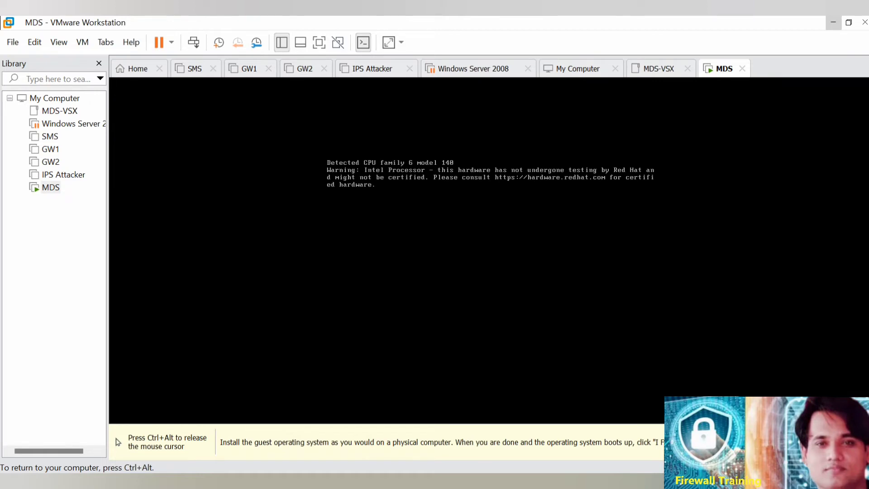
key(ctrl+alt)
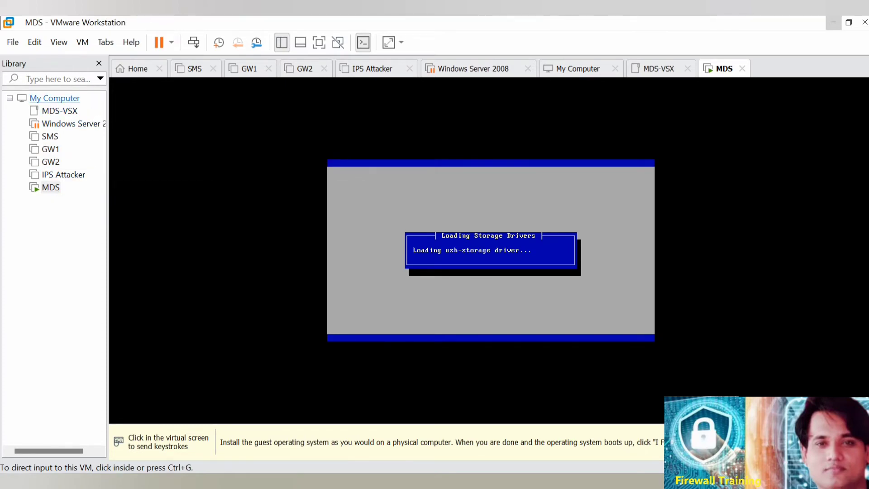
Start a new Typical virtual machine that uses the Check_Point_R80.30_T200_Security_Gateway ISO from Downloads as its installer image.
click(136, 69)
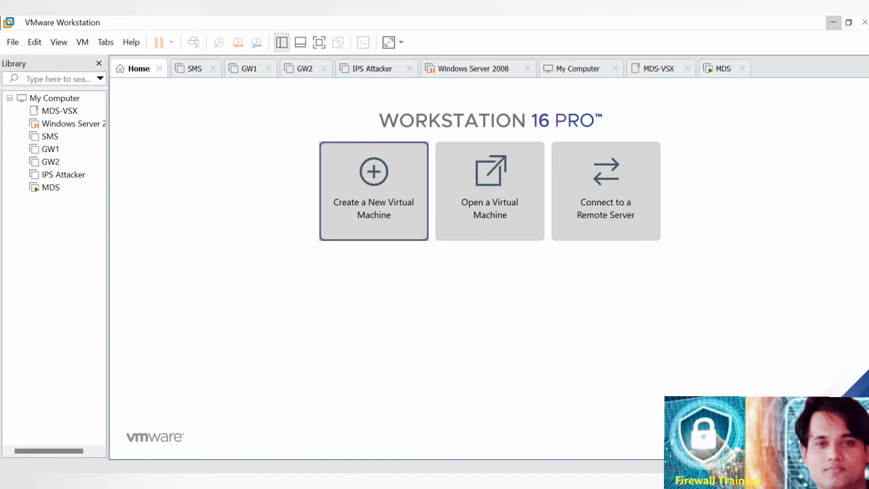
click(374, 190)
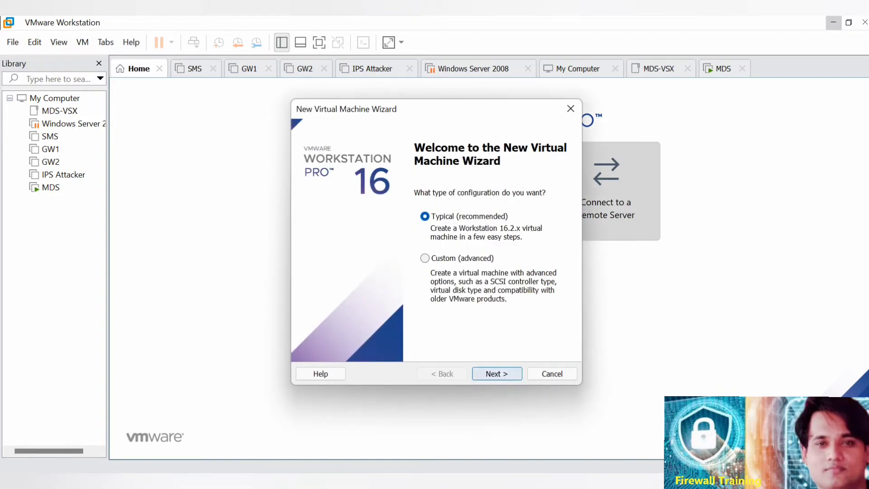
click(497, 373)
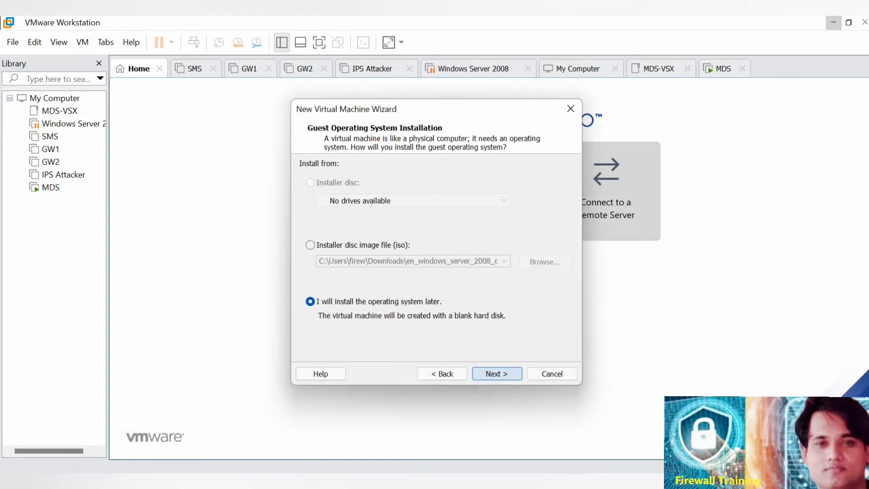
click(311, 245)
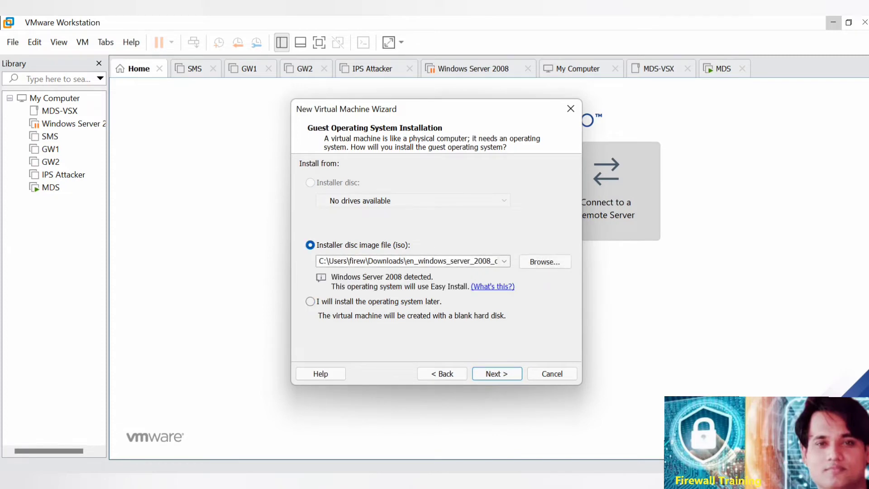
click(545, 261)
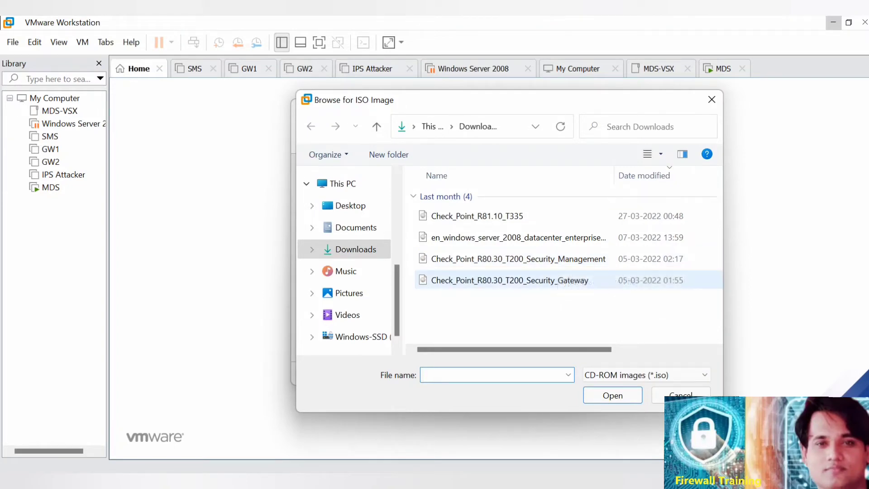
click(563, 281)
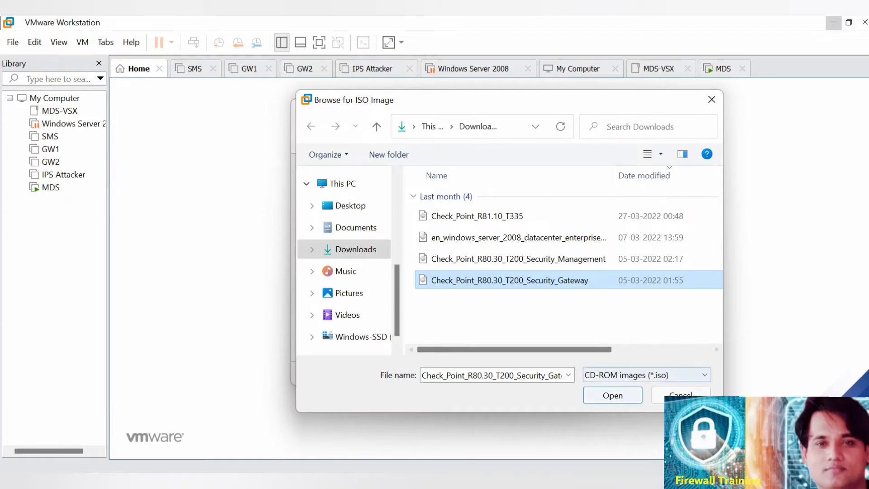
click(612, 395)
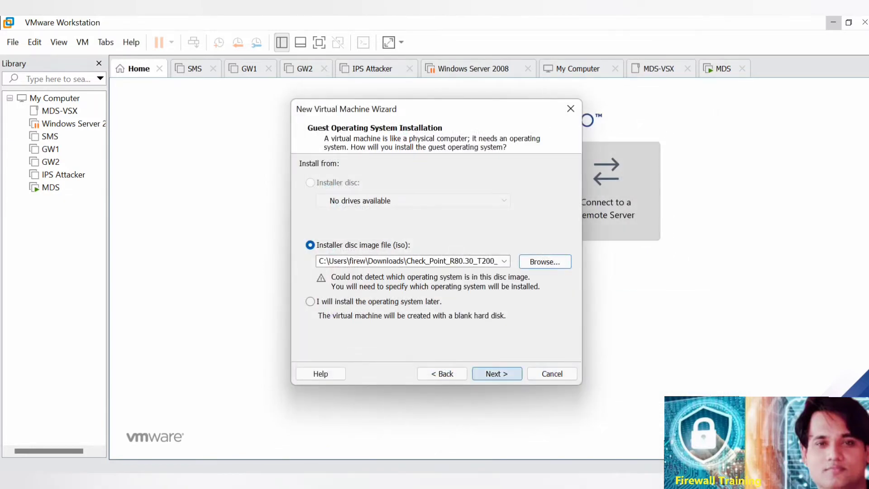
click(496, 374)
Set the new virtual machine's guest operating system to Other with version Other and continue to the naming page.
click(304, 212)
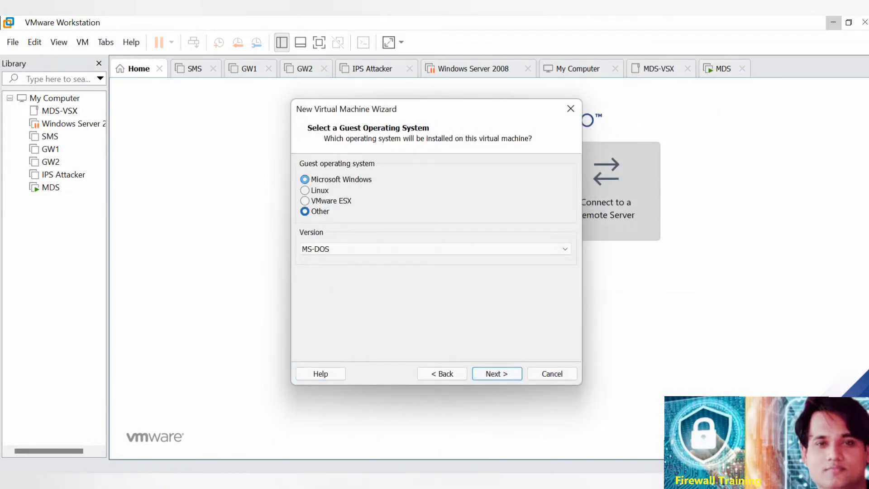
click(564, 248)
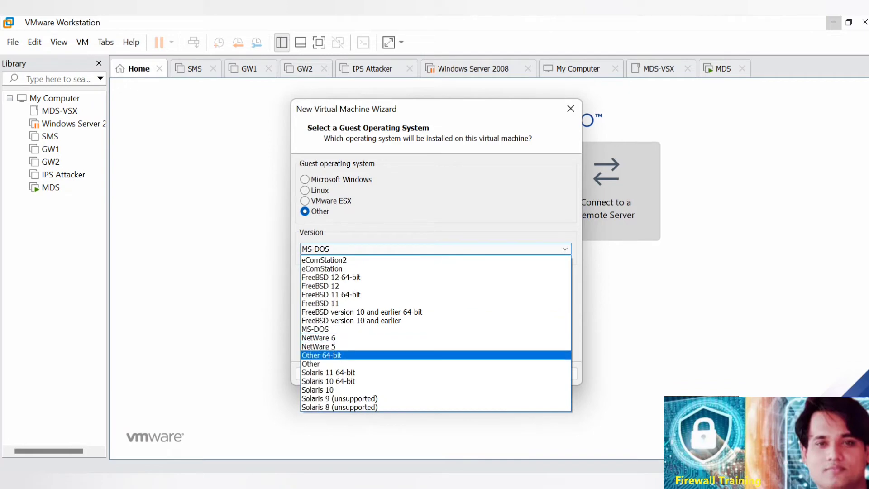
click(317, 363)
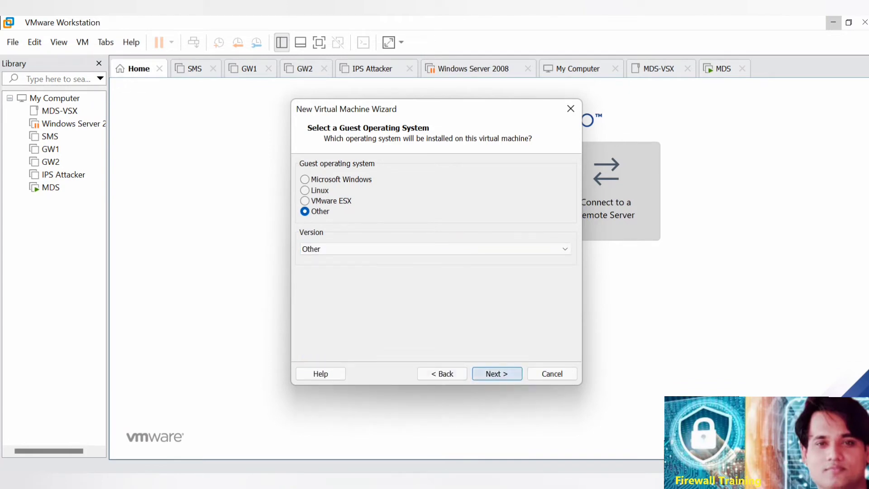
click(496, 374)
Name the new virtual machine VSX.
key(BackSpace)
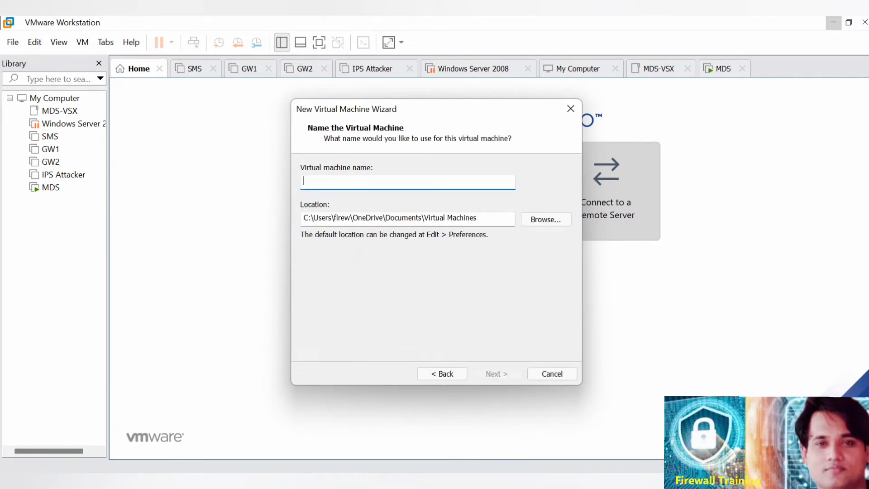
key(Caps_Lock)
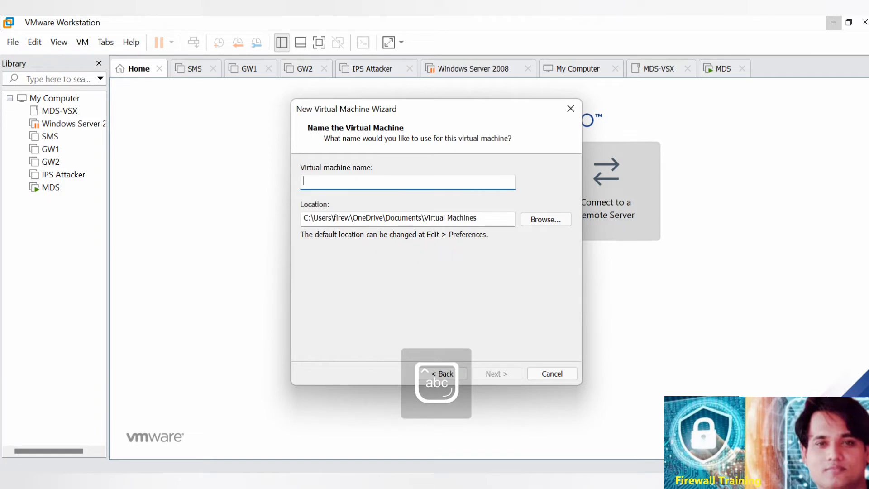
text(VSX)
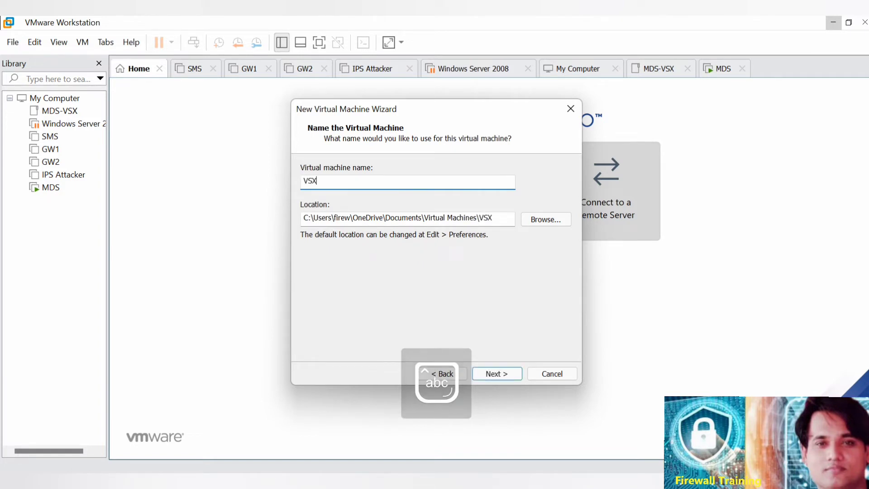
Create a VSX folder inside the MDS_VSX folder, use it as the virtual machine's location and continue to disk capacity.
click(546, 219)
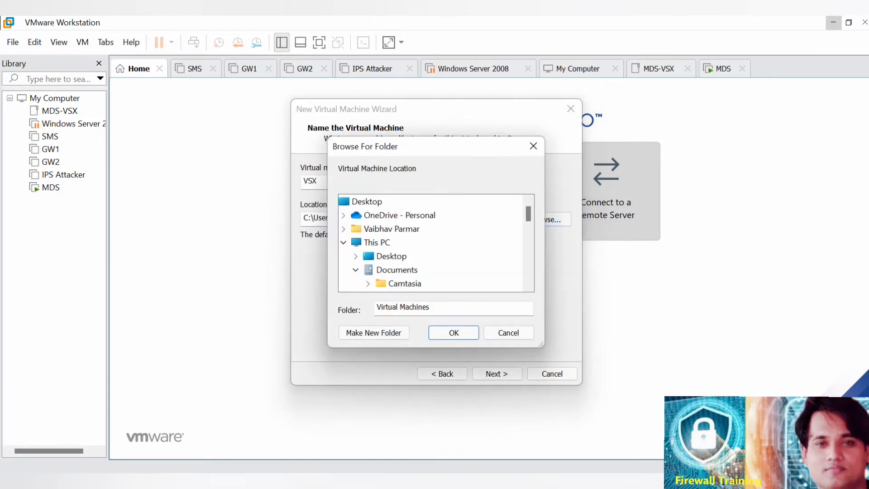
scroll(434, 242, down, 5)
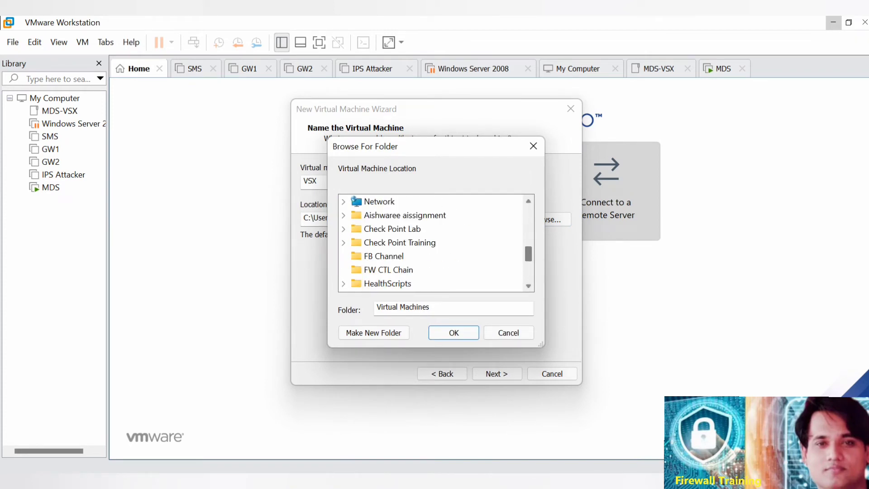
scroll(432, 242, up, 2)
scroll(432, 242, down, 5)
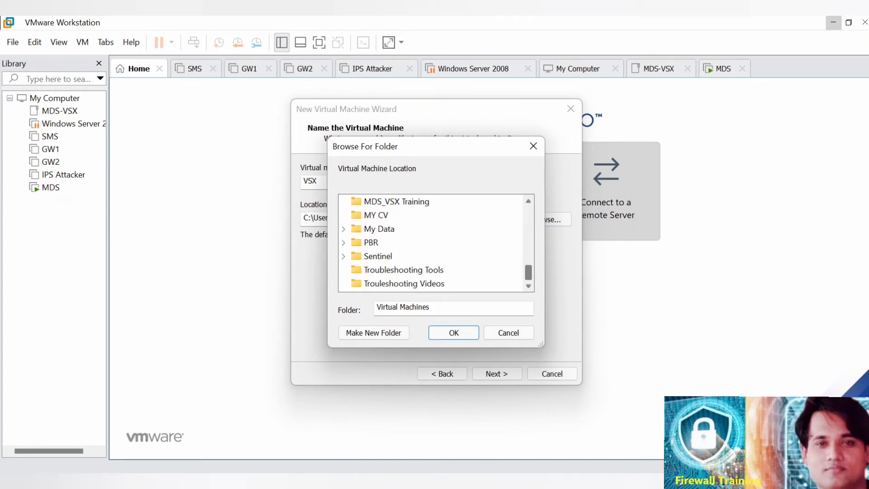
scroll(434, 242, up, 1)
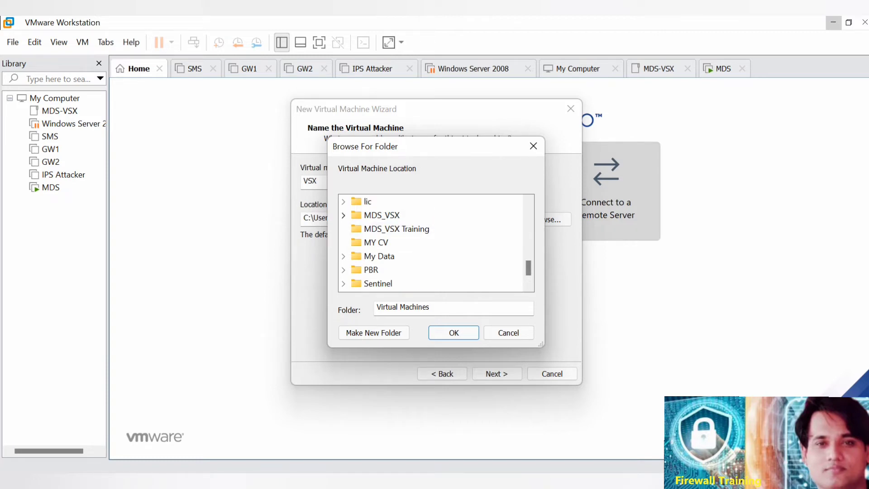
click(343, 216)
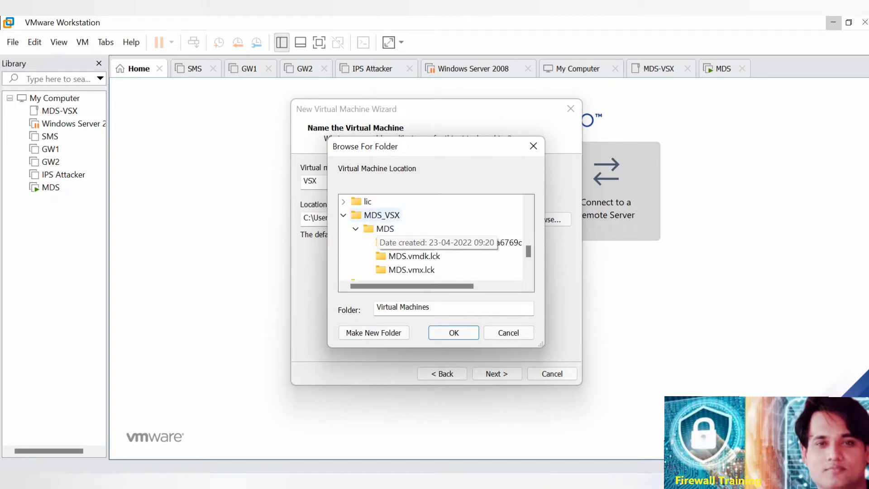
click(380, 217)
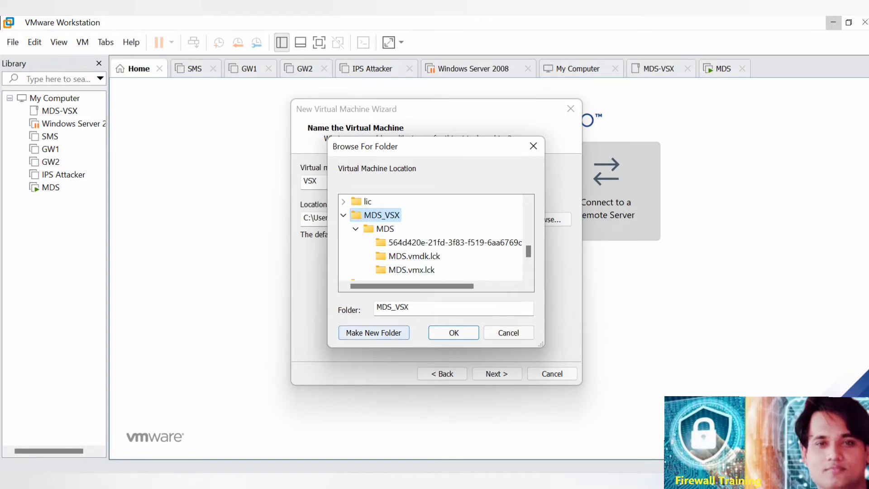
click(374, 332)
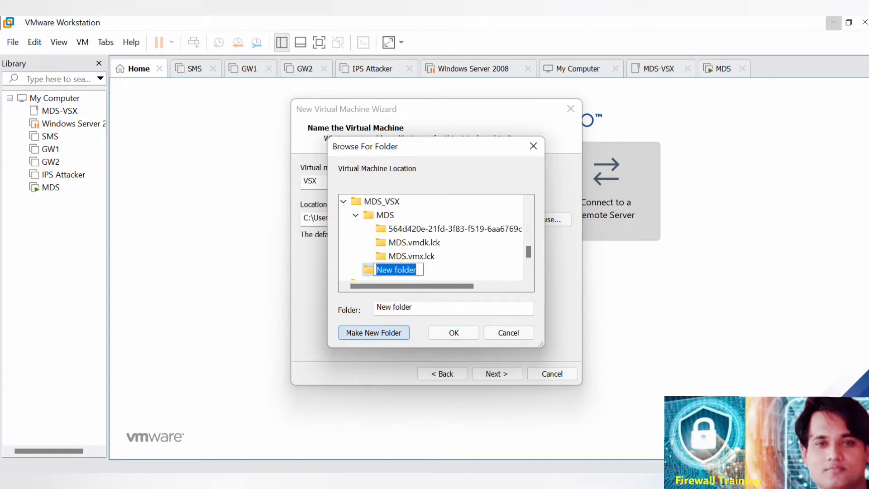
key(BackSpace)
text(VSX)
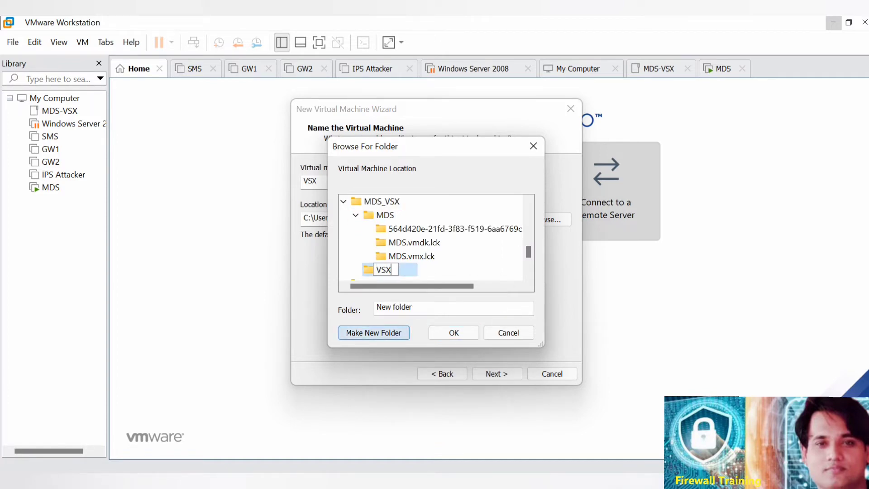
key(Return)
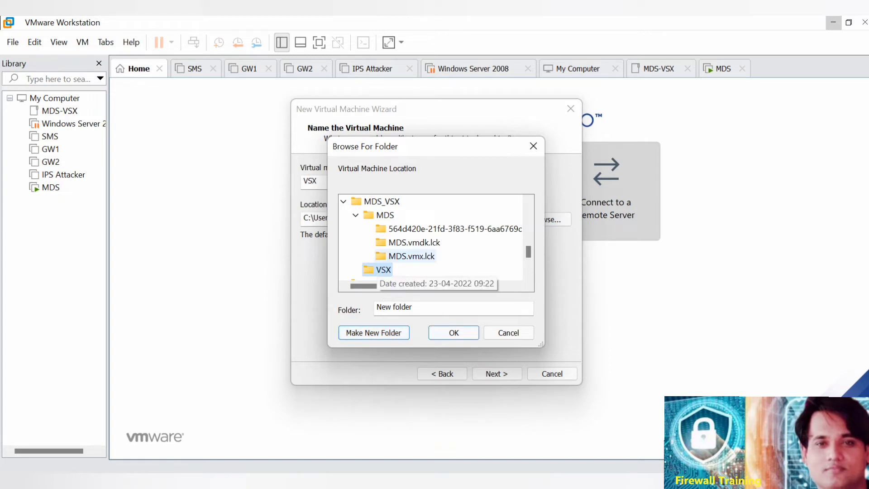
key(Up)
key(Down)
key(Return)
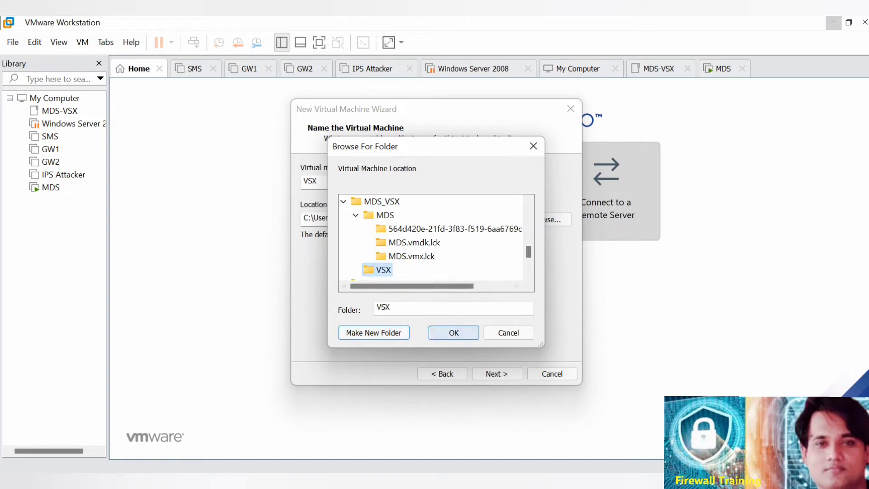
key(Return)
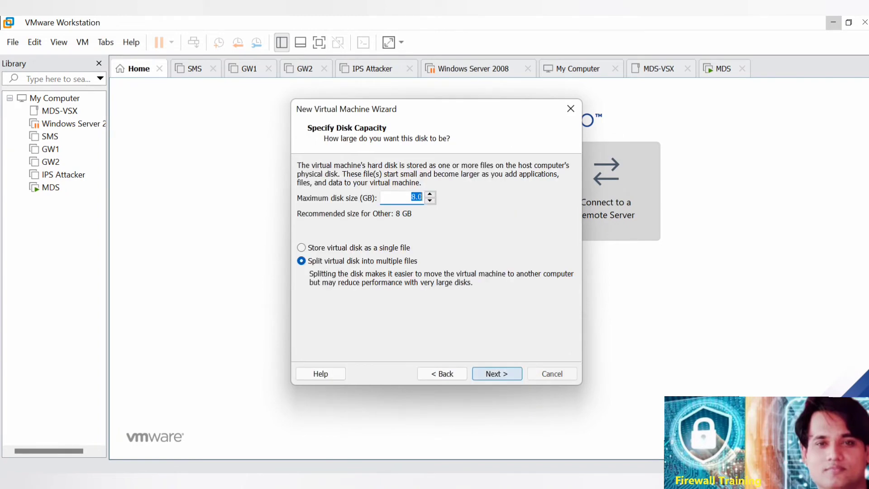
Set the maximum disk size to 30 GB, keeping the disk split into multiple files, and continue to the summary.
key(BackSpace)
text(30)
key(Return)
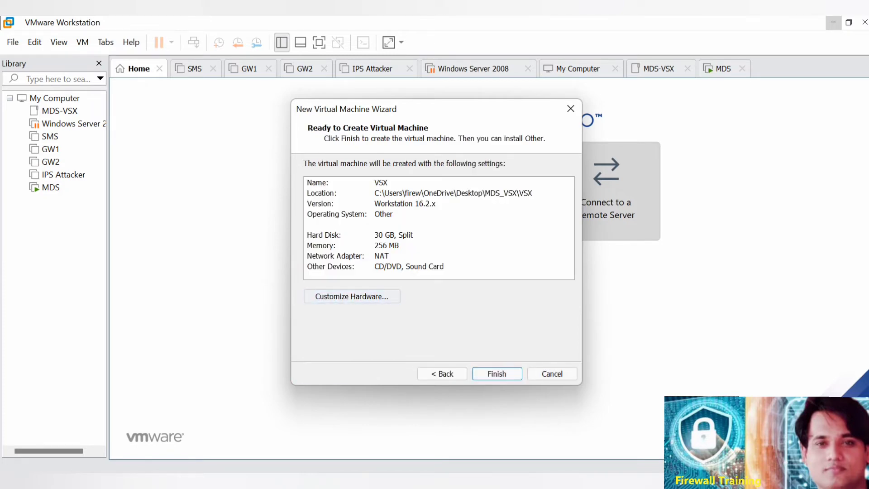
Customize the virtual machine's hardware to use 2 processors with 2 cores per processor.
click(351, 296)
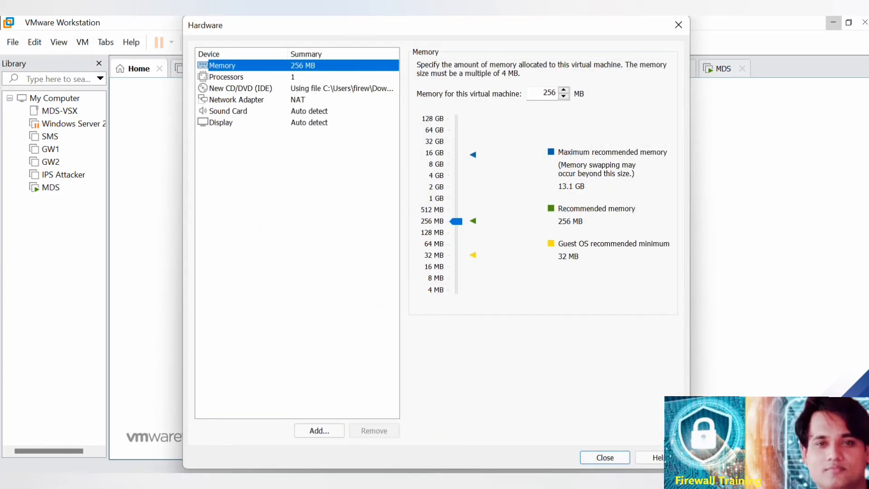
click(227, 77)
click(572, 66)
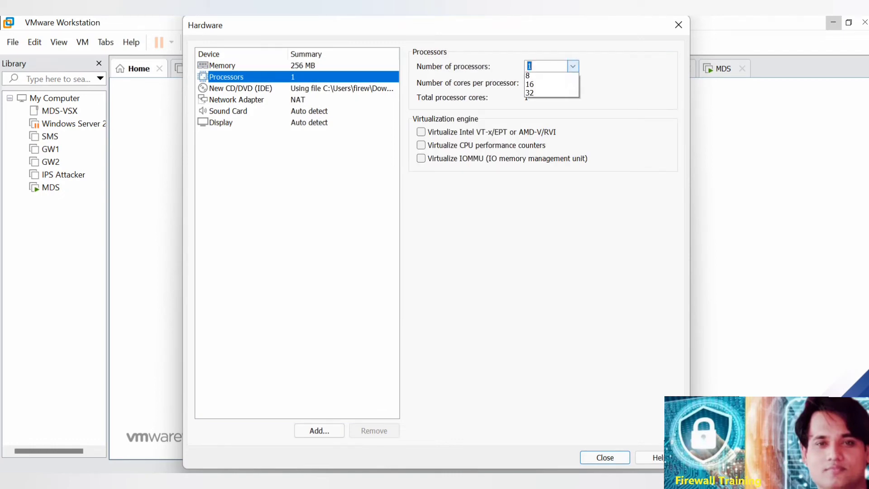
click(534, 84)
click(572, 82)
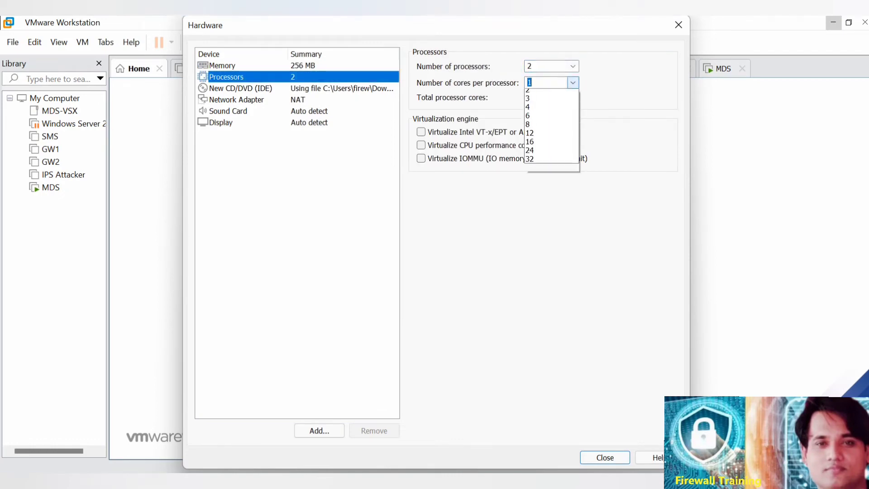
click(534, 100)
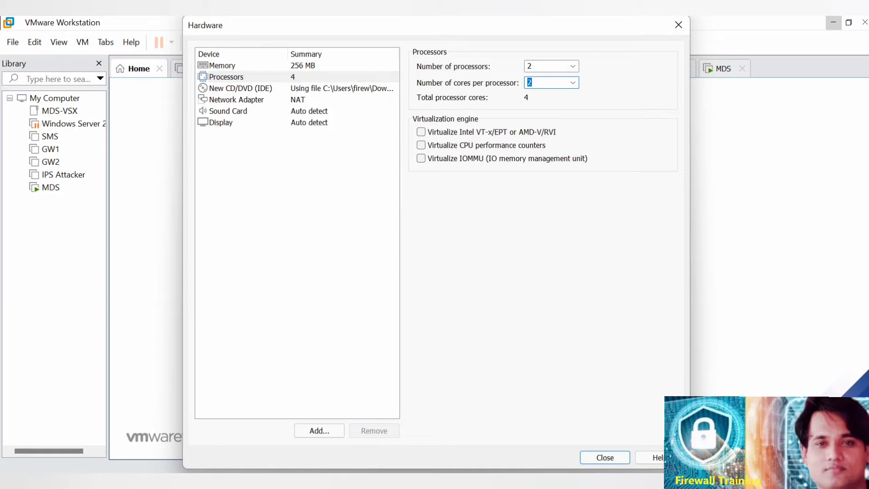
Set the existing network adapter to Bridged and replicate the physical network connection state.
click(236, 99)
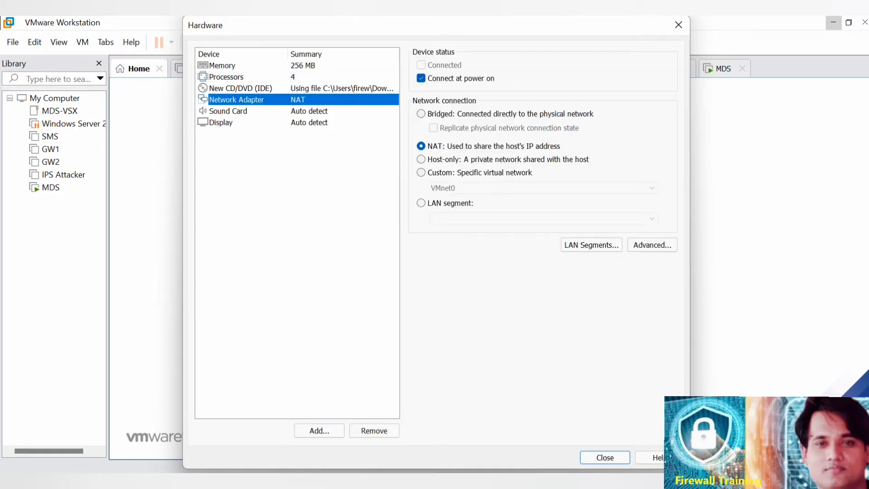
click(421, 114)
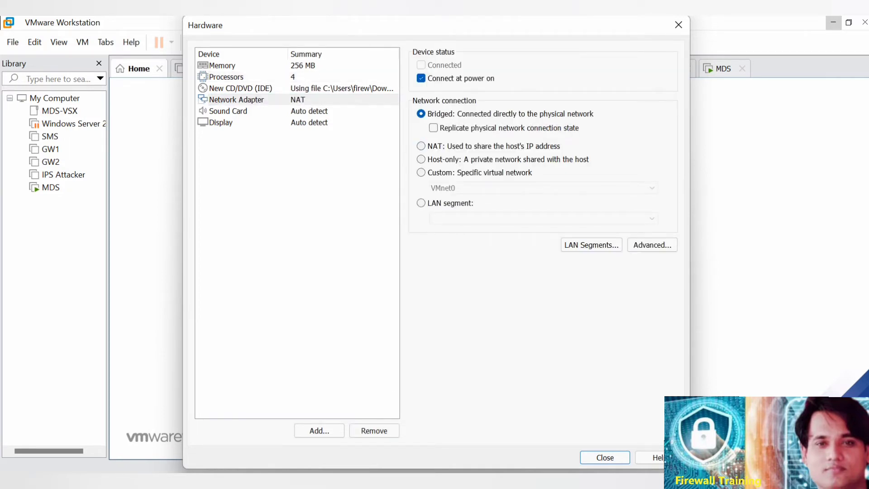
click(433, 127)
Add five more network adapters to the virtual machine's hardware, leaving them on the default NAT connection.
click(318, 430)
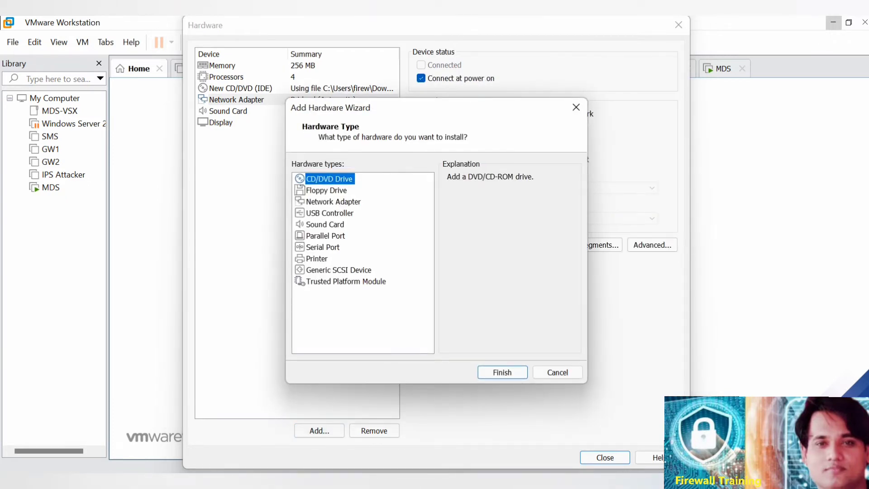
click(333, 202)
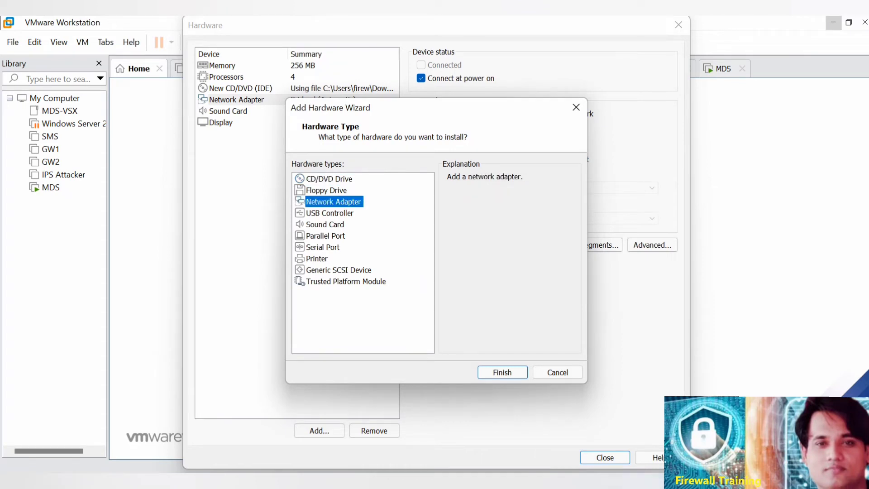
click(502, 372)
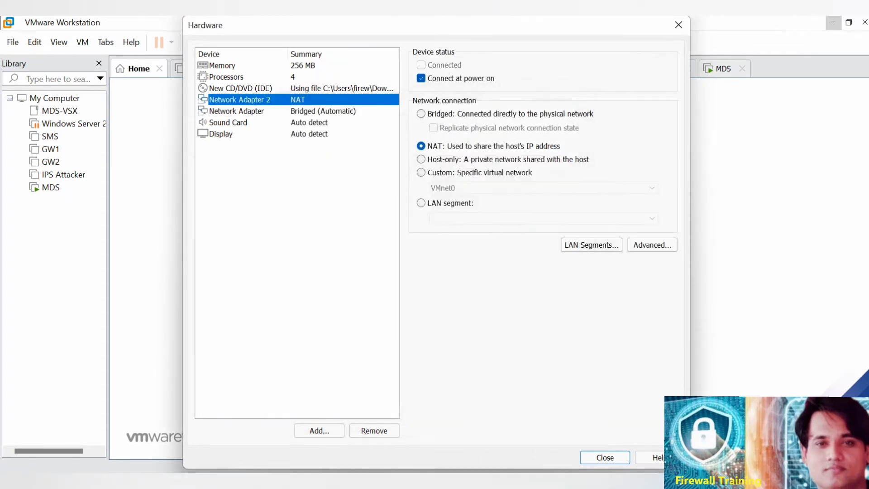
click(319, 431)
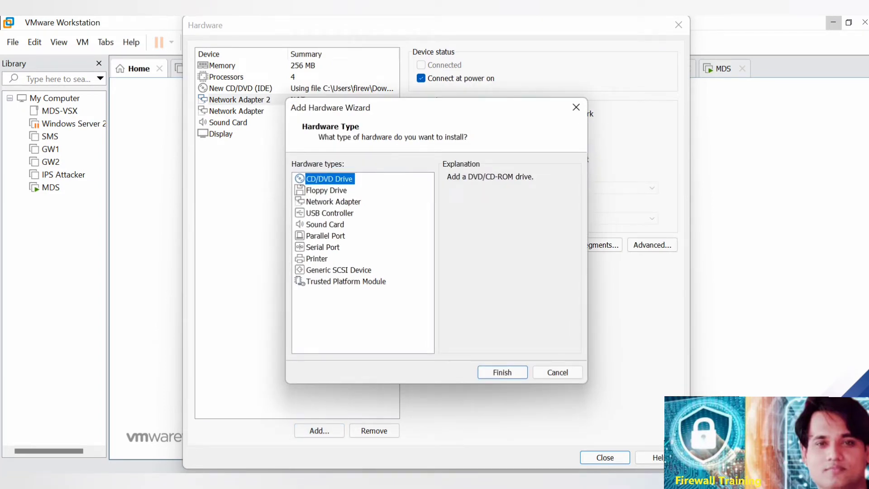
click(333, 202)
key(Return)
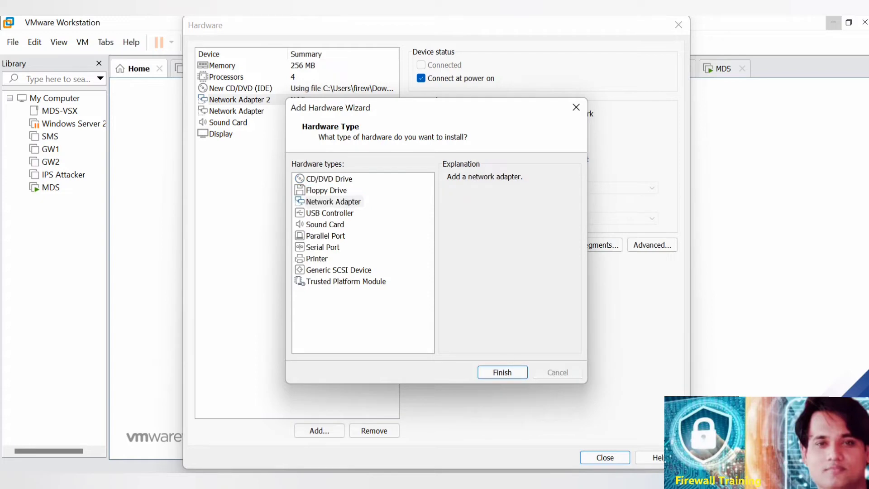
key(Return)
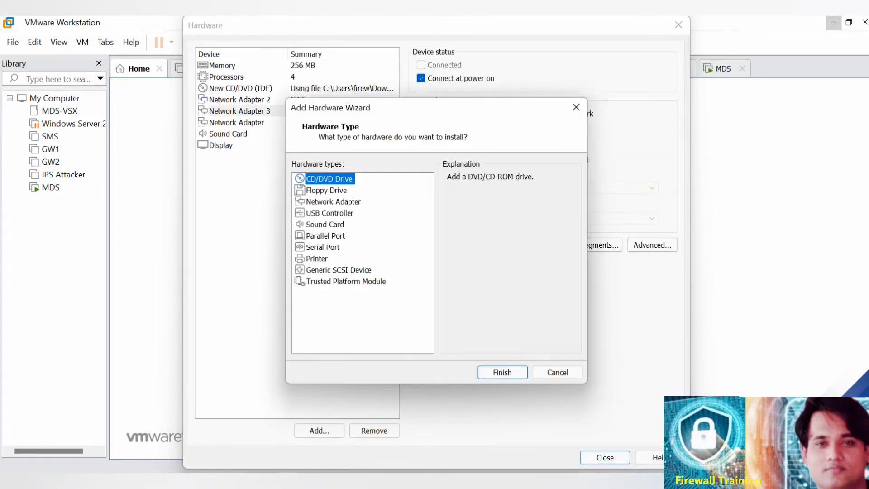
click(334, 202)
key(Return)
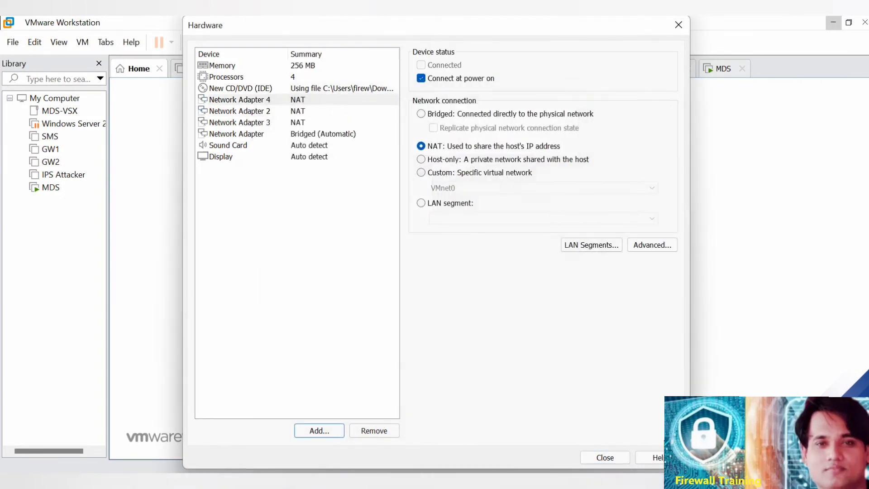
key(Return)
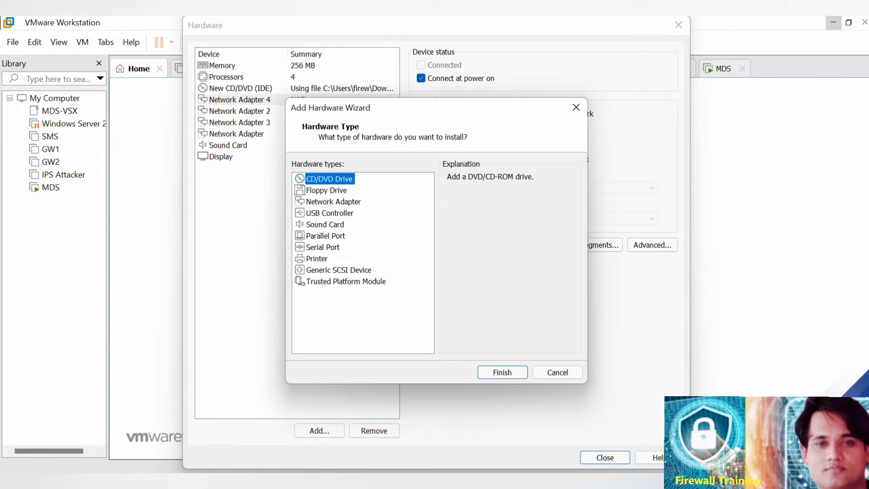
click(333, 201)
key(Return)
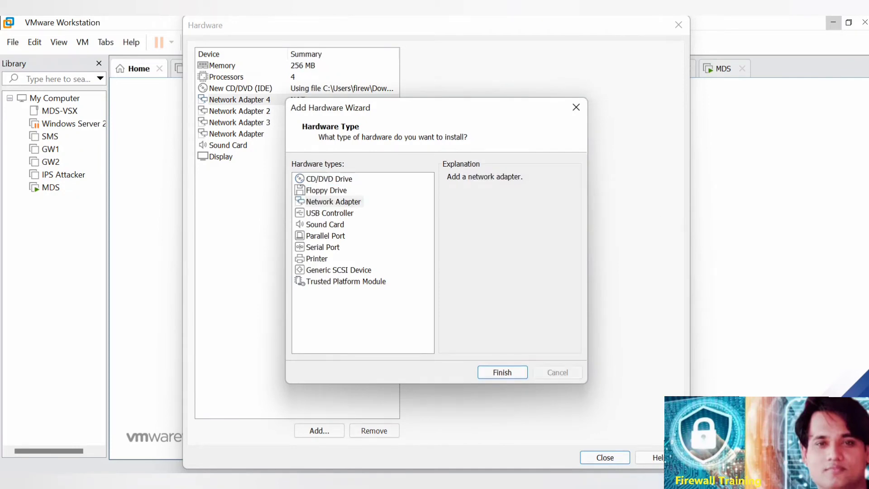
key(Return)
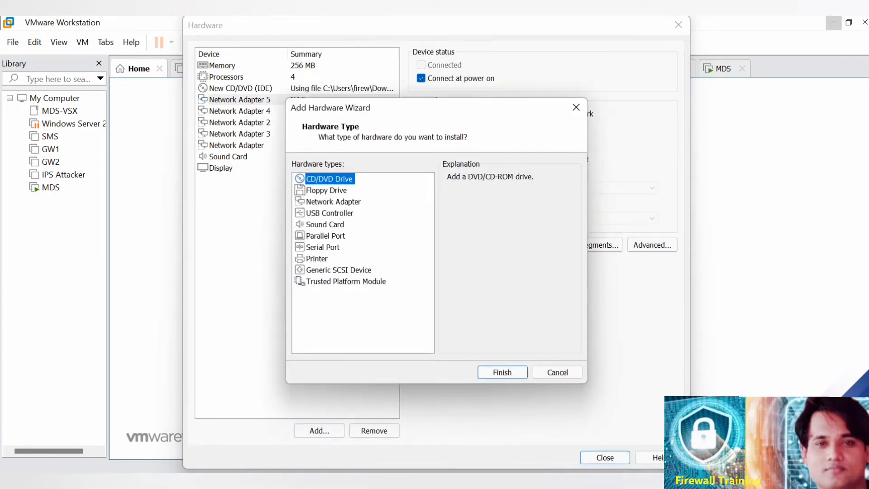
click(333, 201)
key(Return)
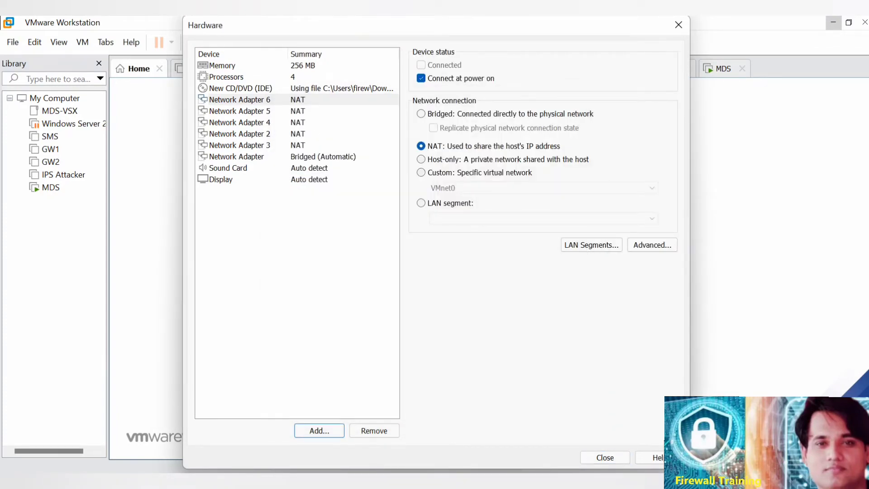
Set Network Adapter 3 to Bridged and replicate the physical network connection state.
click(240, 145)
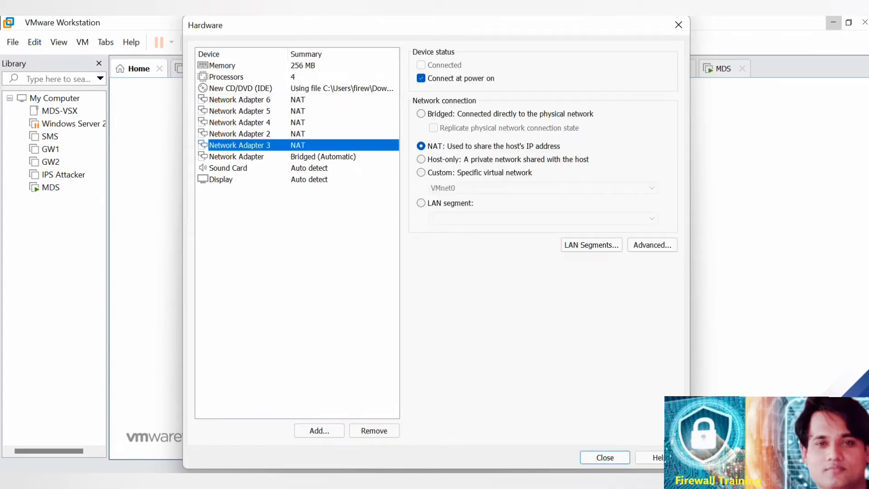
click(420, 114)
click(434, 128)
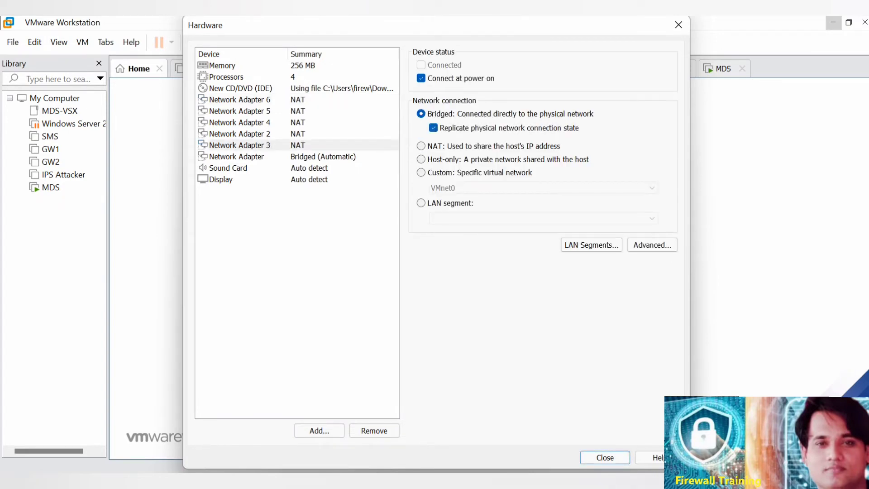
Set Network Adapter 2 and Network Adapter 4 to Bridged, replicating the physical network connection state on both.
click(239, 134)
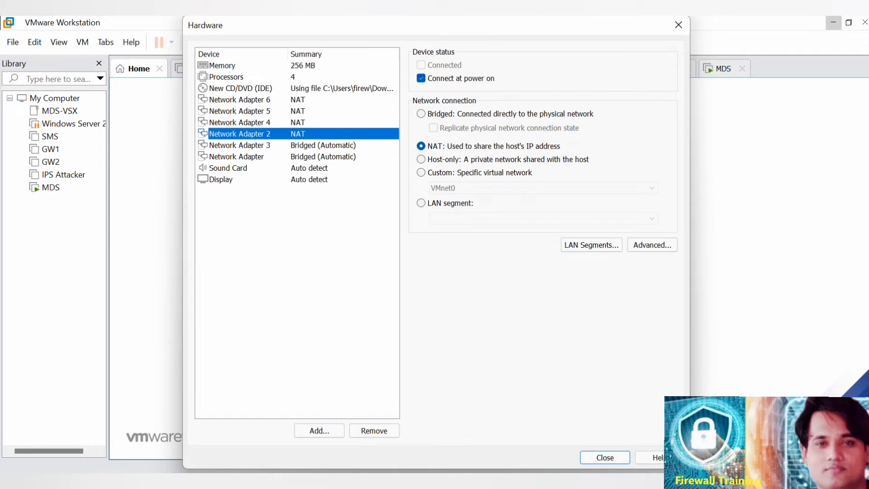
click(421, 114)
click(433, 128)
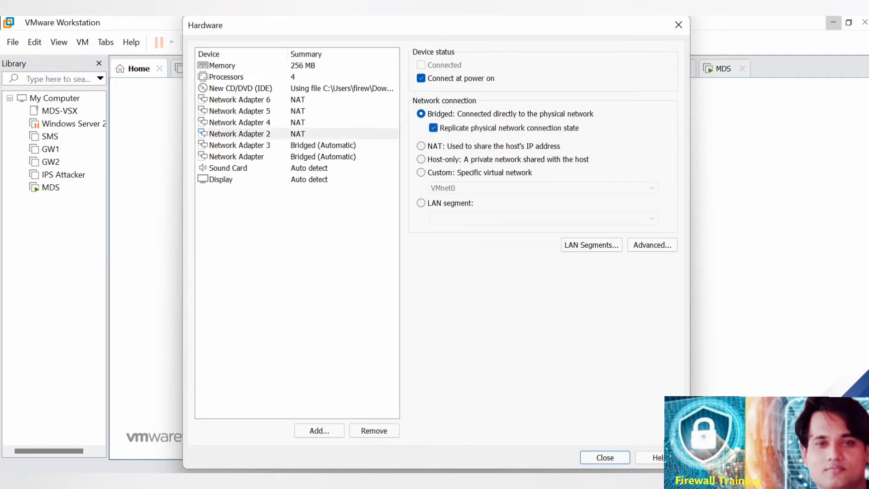
click(239, 123)
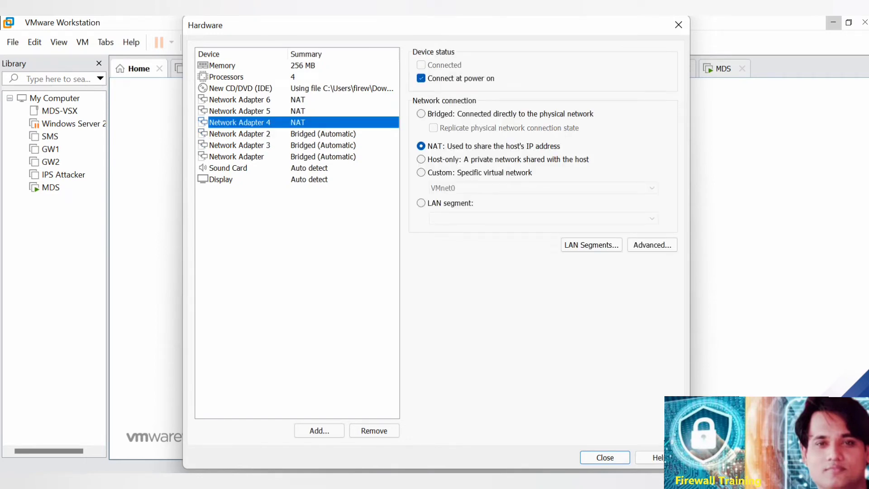
click(421, 114)
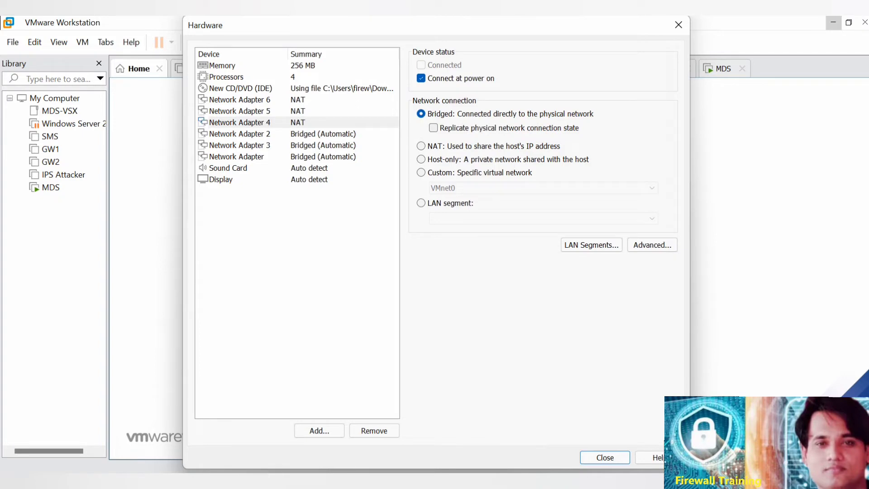
click(434, 128)
Set Network Adapter 5 and Network Adapter 6 to Bridged with the physical connection state replicated, and close the hardware settings.
click(239, 111)
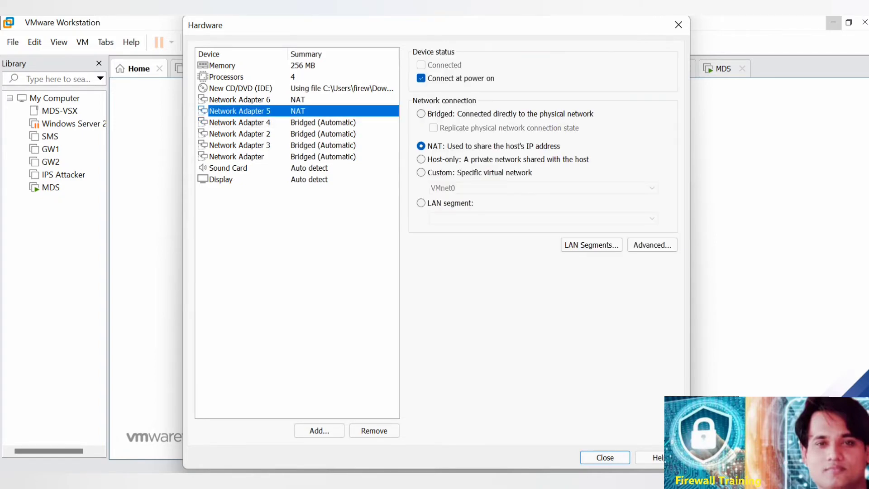
click(420, 114)
click(433, 128)
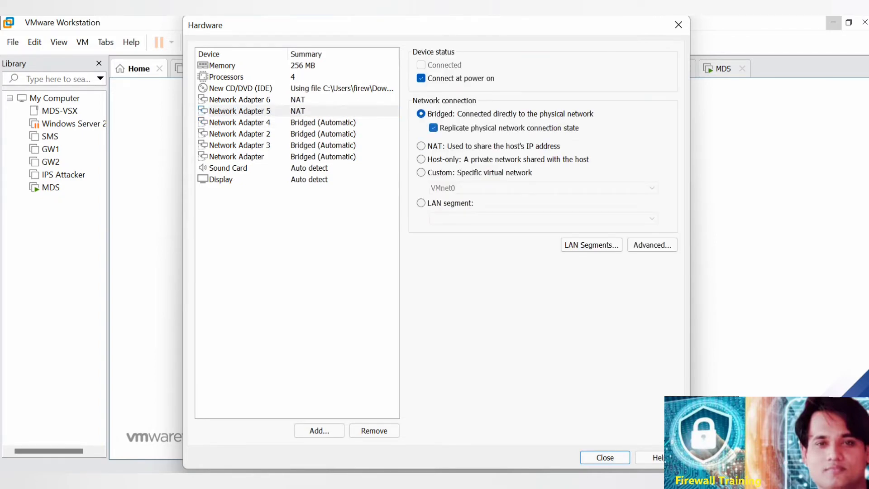
click(239, 100)
click(421, 114)
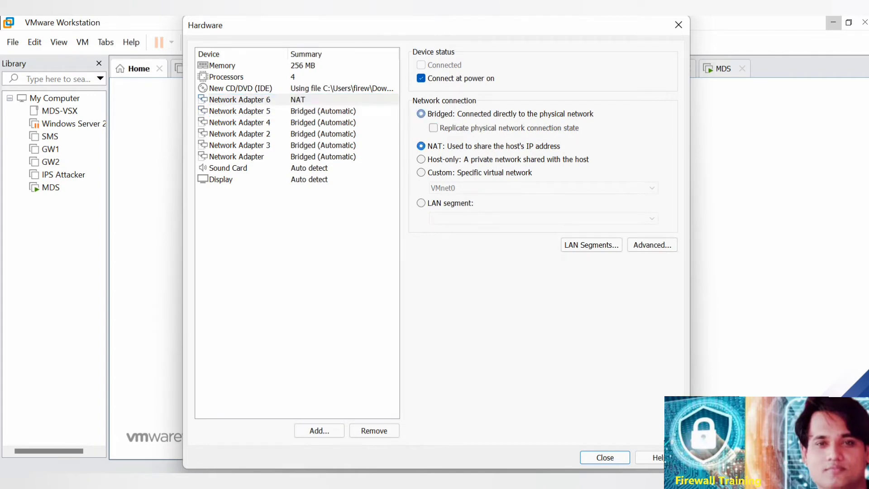
click(433, 128)
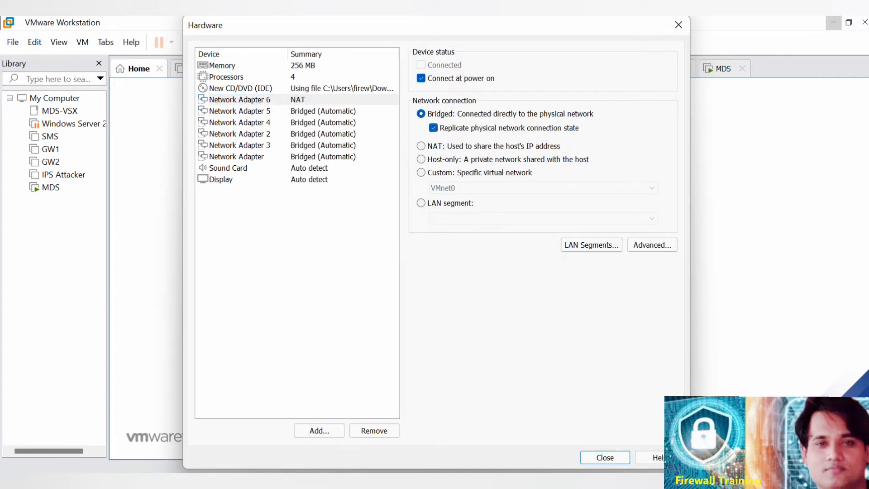
click(605, 457)
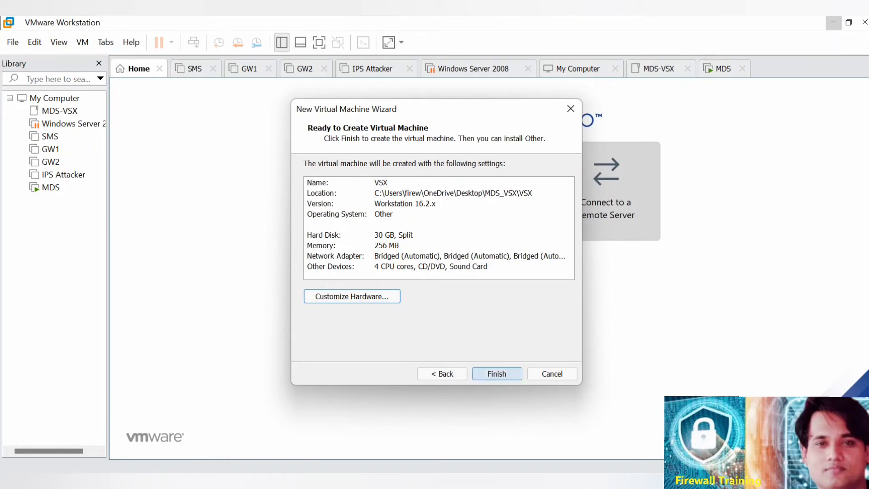
Finish creating the VSX virtual machine and boot it into the Gaia R80.30 installation on this system.
click(496, 373)
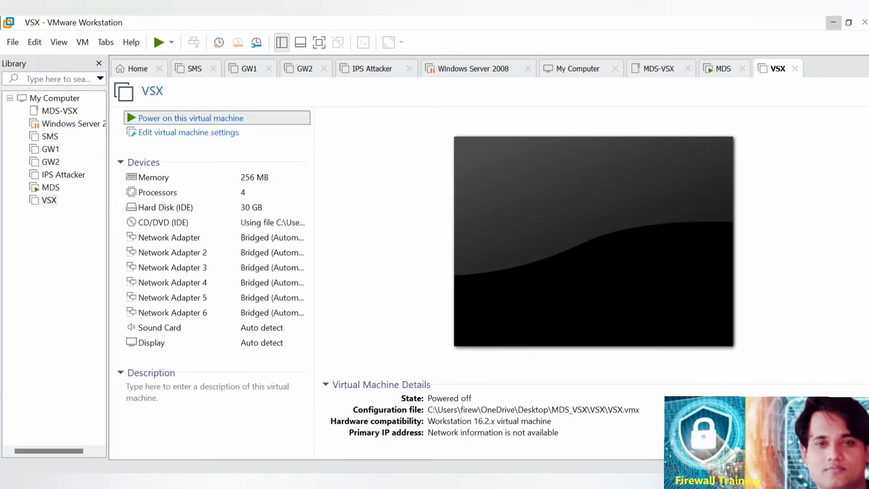
click(191, 118)
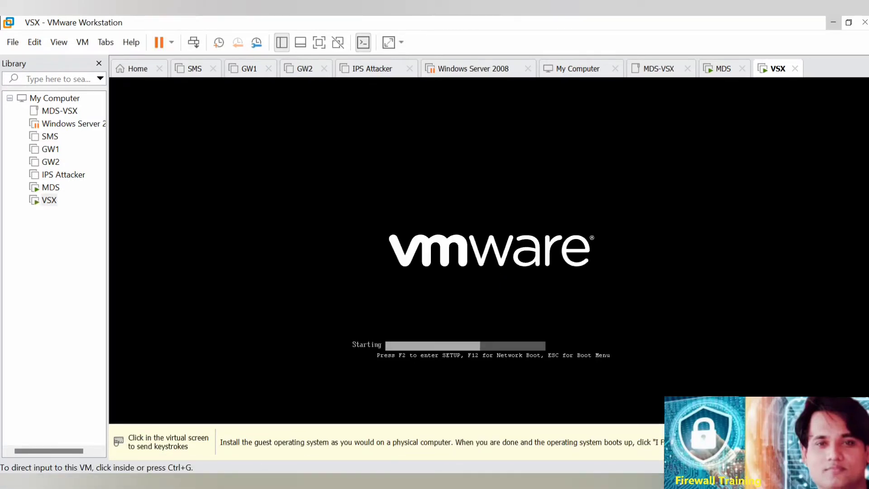
key(ctrl+g)
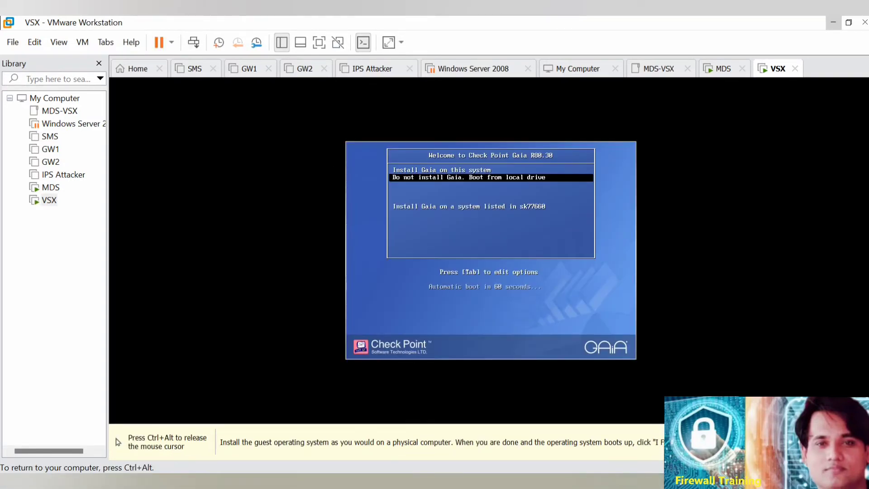
key(Up)
key(Return)
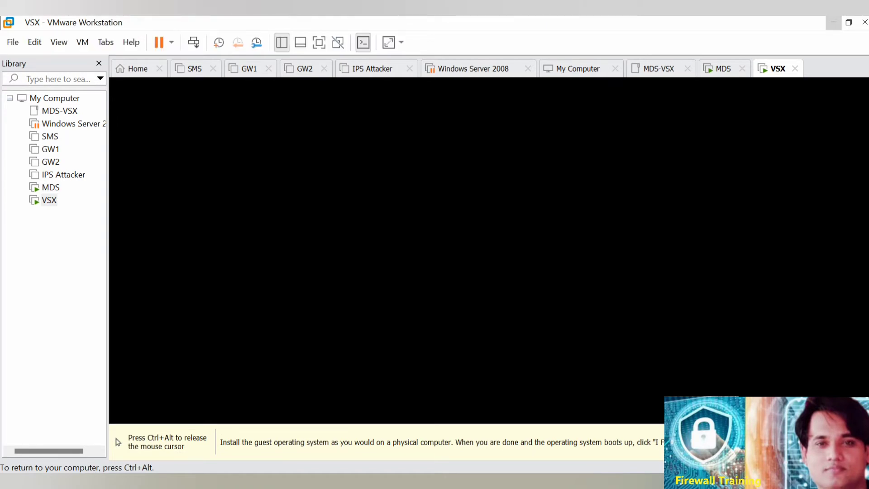
Switch to the MDS virtual machine, proceed with its Gaia installation and accept the US keyboard type.
key(ctrl+alt)
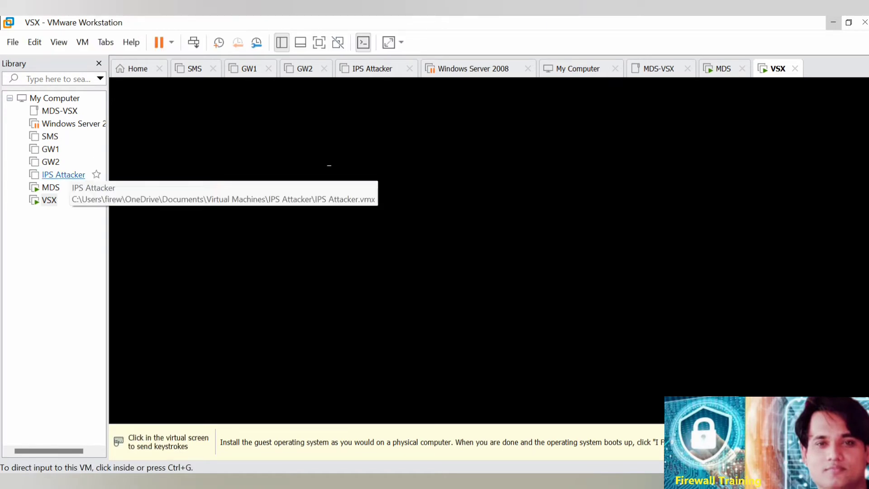
click(51, 187)
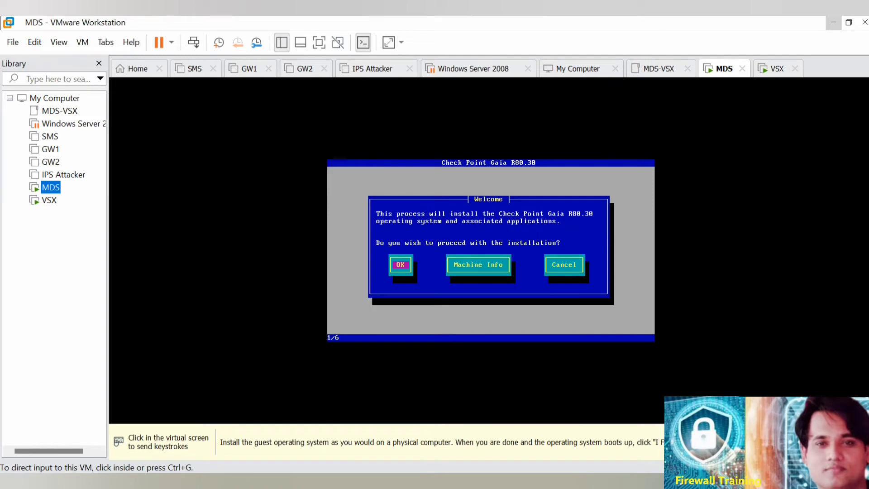
key(ctrl+g)
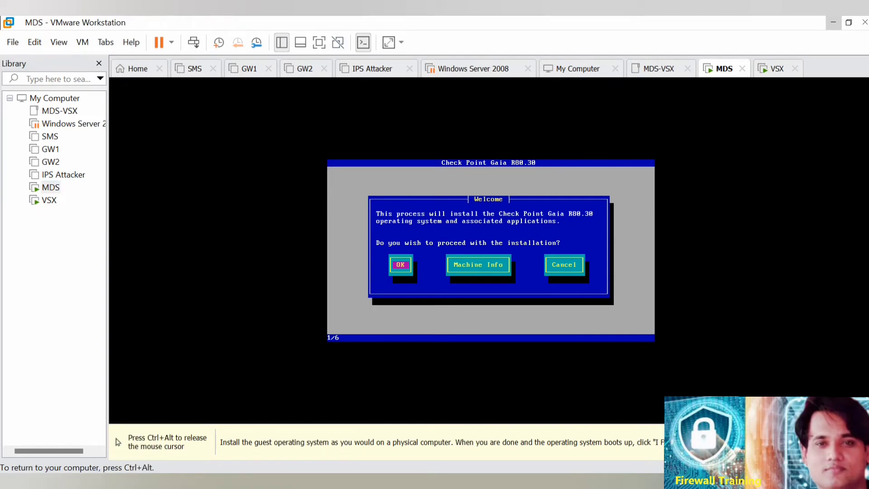
key(Return)
key(Tab)
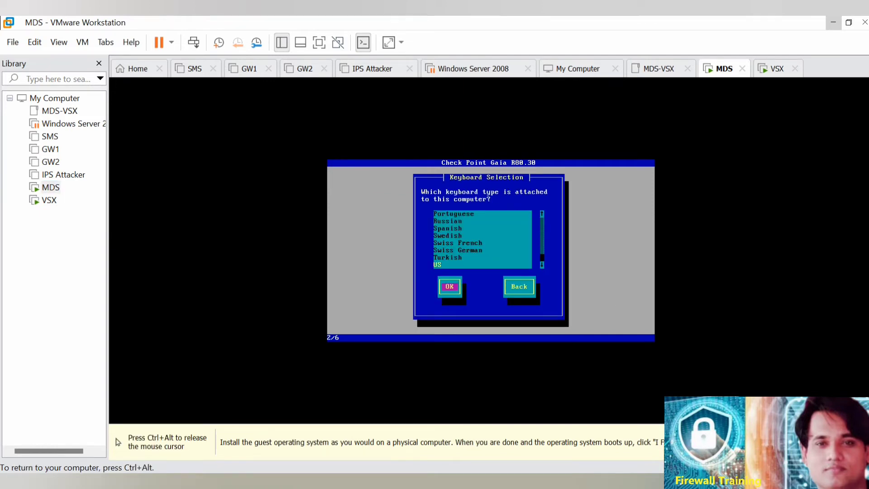
key(Return)
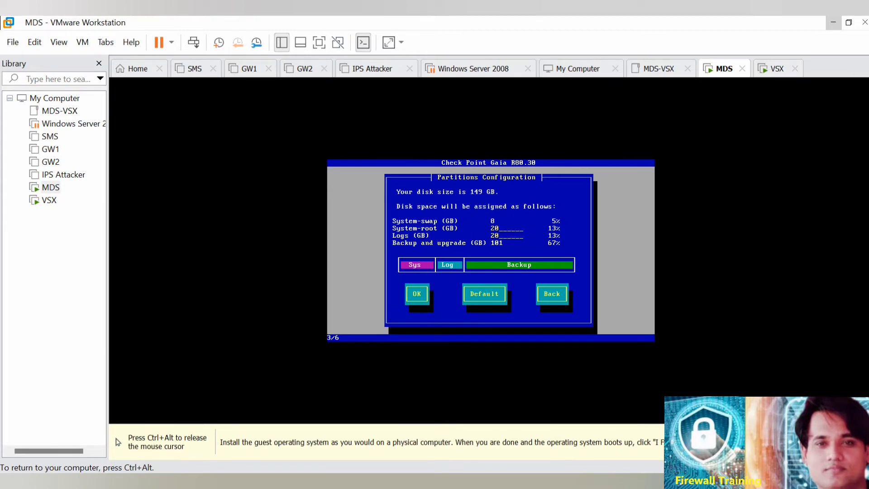
Set the System-root partition to 50 GB and accept the partitions configuration.
key(BackSpace)
key(BackSpace)
text(50)
key(Tab)
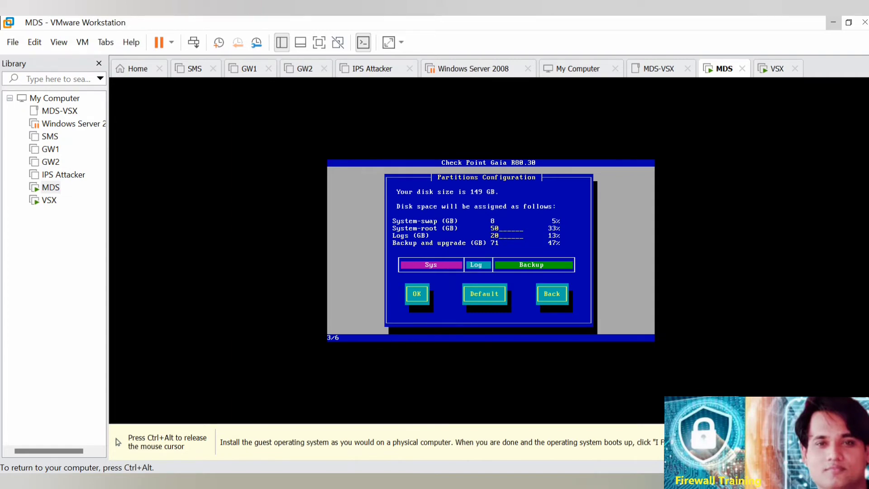
key(Tab)
key(Return)
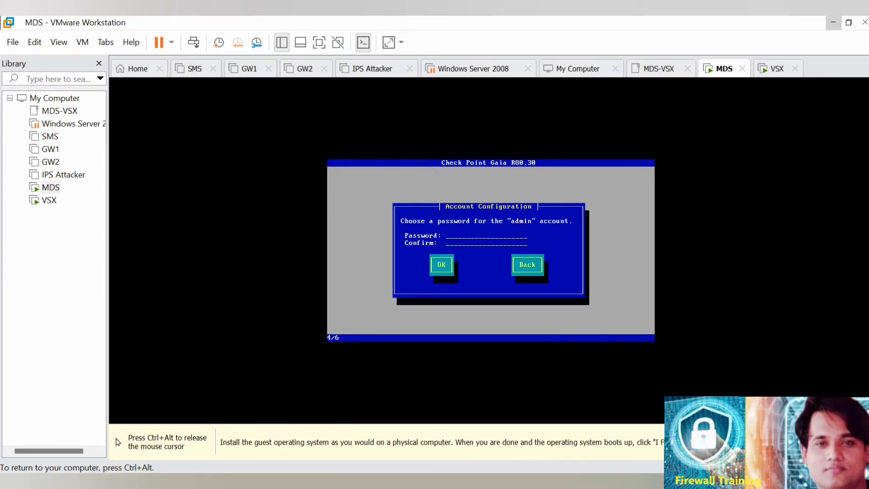
Enter and confirm the admin account password, and choose eth0 as the management port.
text(****)
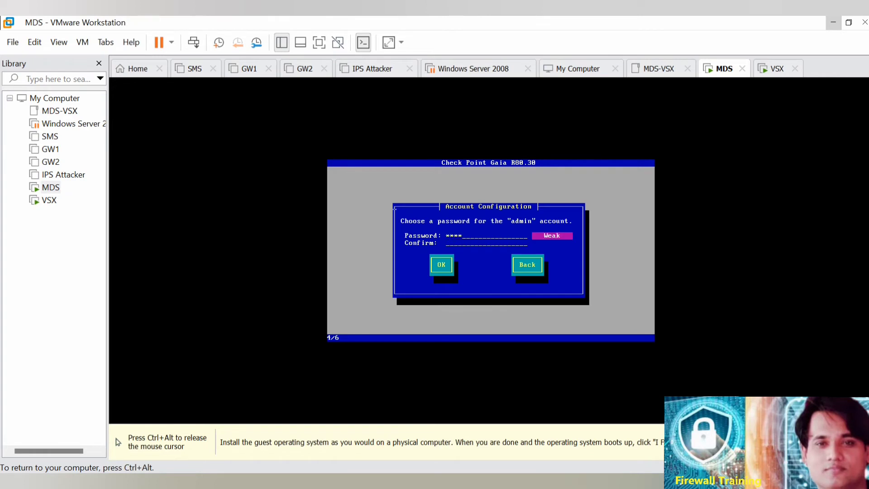
text(************)
key(Tab)
key(Return)
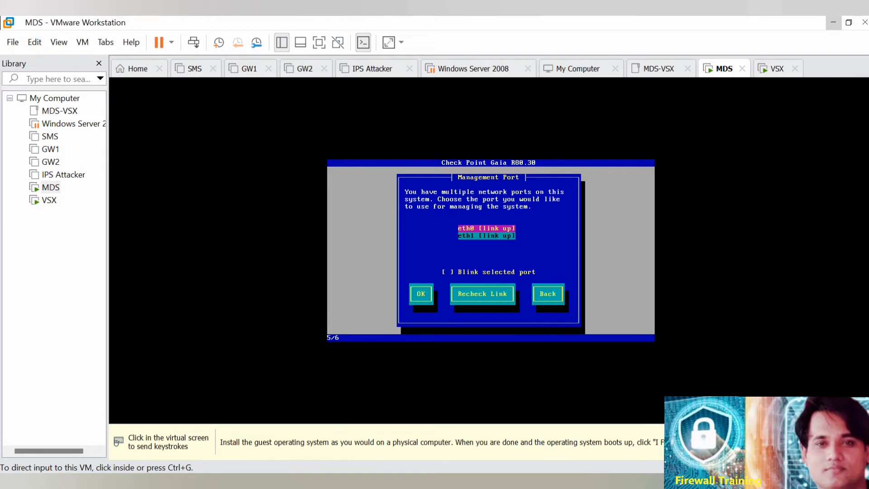
key(ctrl+g)
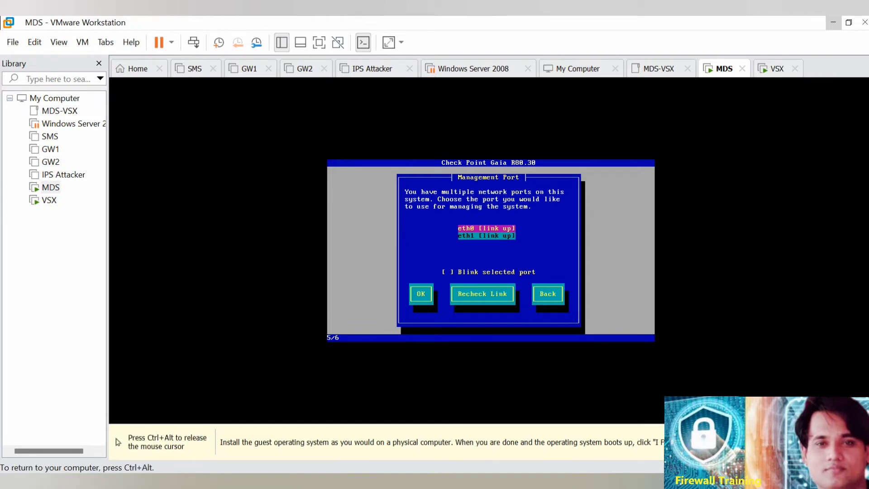
key(Return)
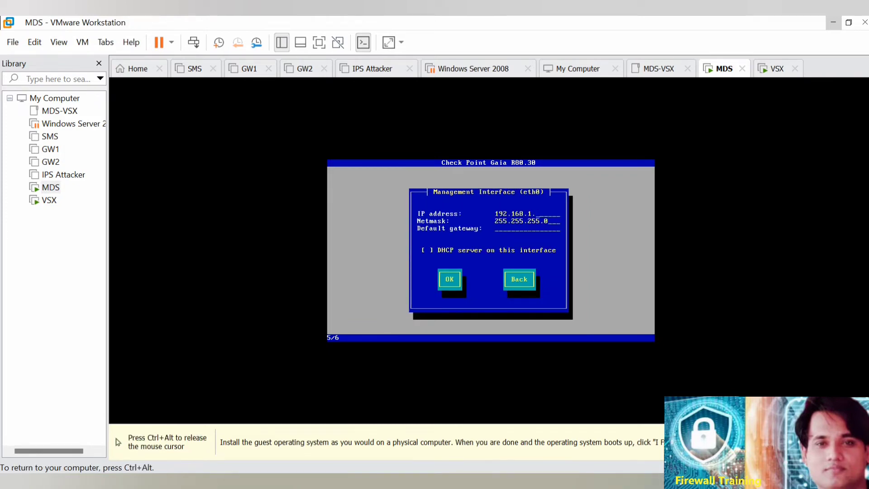
Switch to LAB Picture.pdf in the Edge browser and look up the MDS IP address in the lab diagram.
key(ctrl+alt)
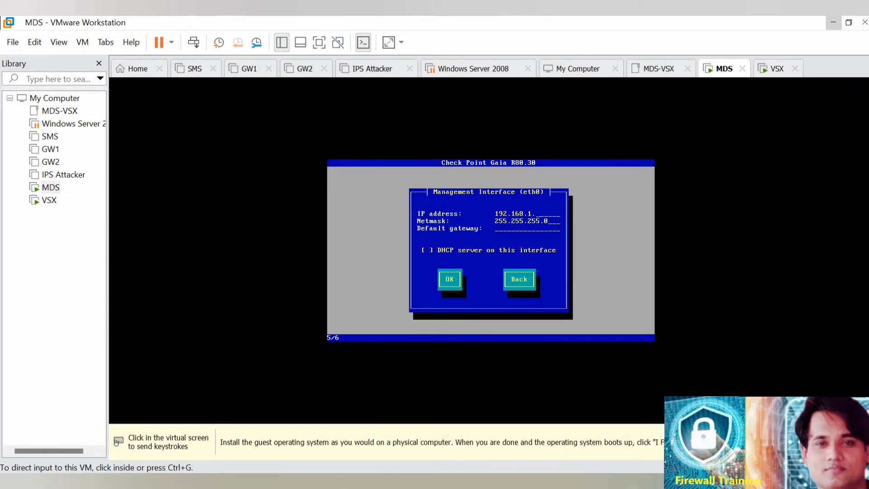
mouse_move(322, 480)
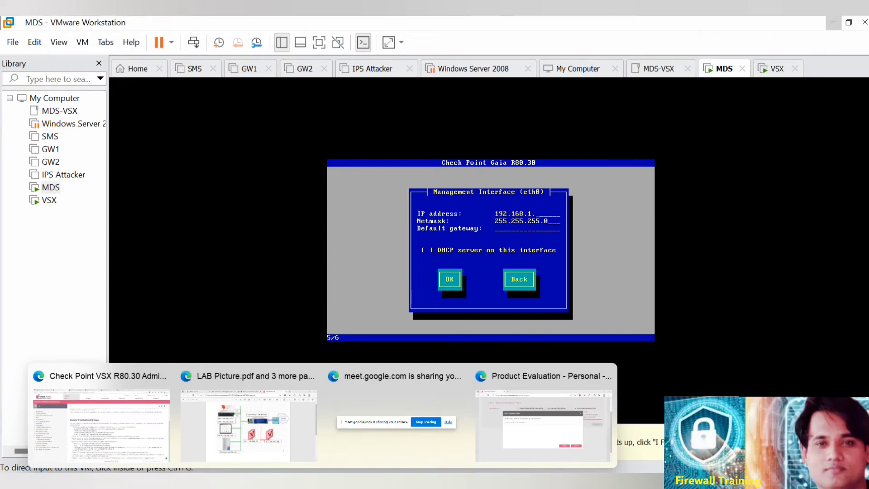
click(249, 407)
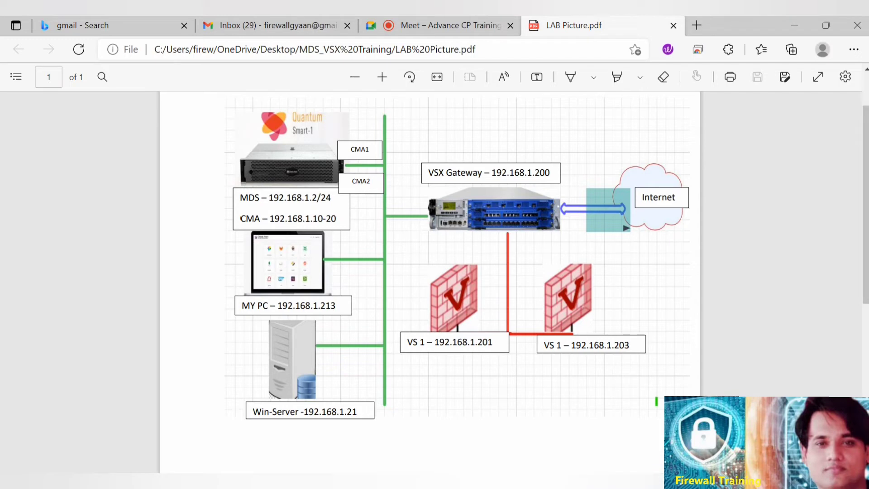
right_click(316, 142)
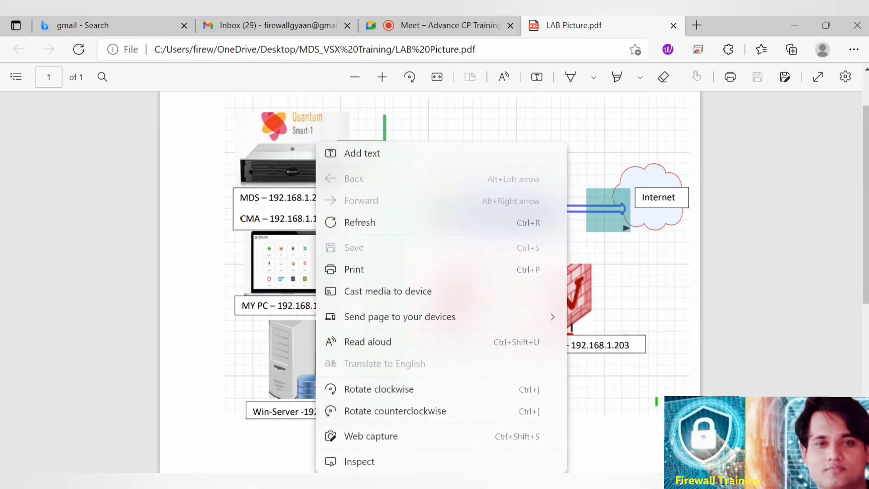
key(Escape)
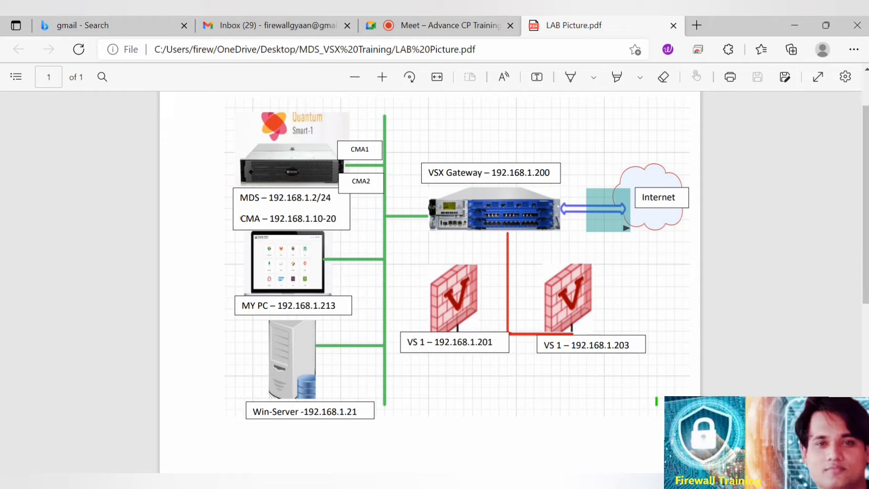
click(825, 25)
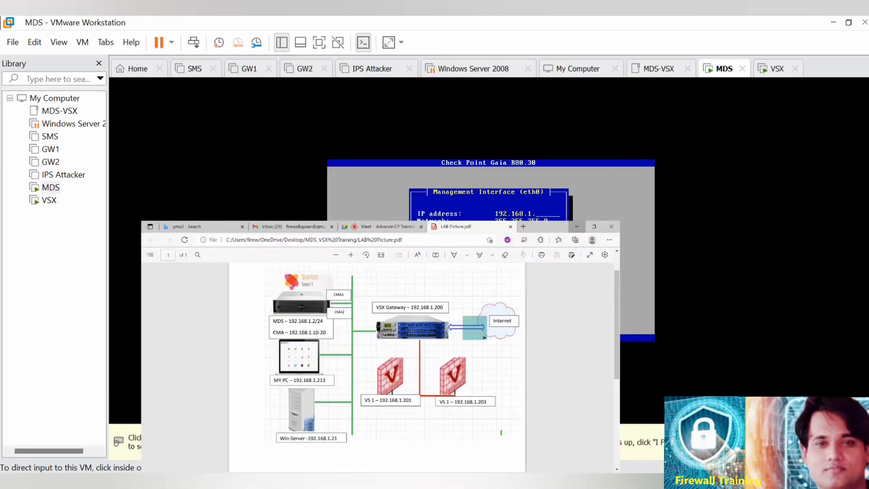
Set the MDS eth0 IP address to 192.168.1.2 with default gateway 192.168.1.254, and confirm formatting the hard drives to start the installation.
key(ctrl+g)
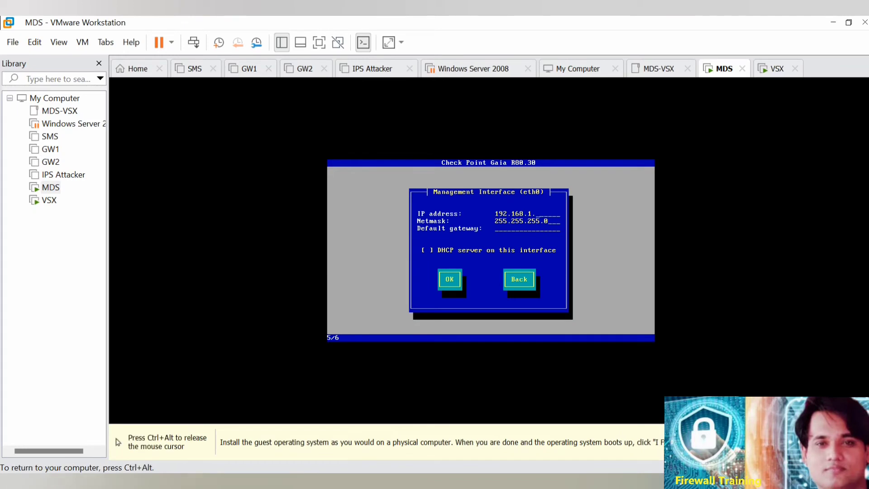
text(2192.168.1.254)
key(BackSpace)
key(BackSpace)
key(BackSpace)
key(BackSpace)
key(BackSpace)
key(BackSpace)
key(BackSpace)
key(BackSpace)
key(BackSpace)
key(BackSpace)
key(BackSpace)
key(BackSpace)
key(BackSpace)
key(Tab)
key(Tab)
key(Return)
key(Tab)
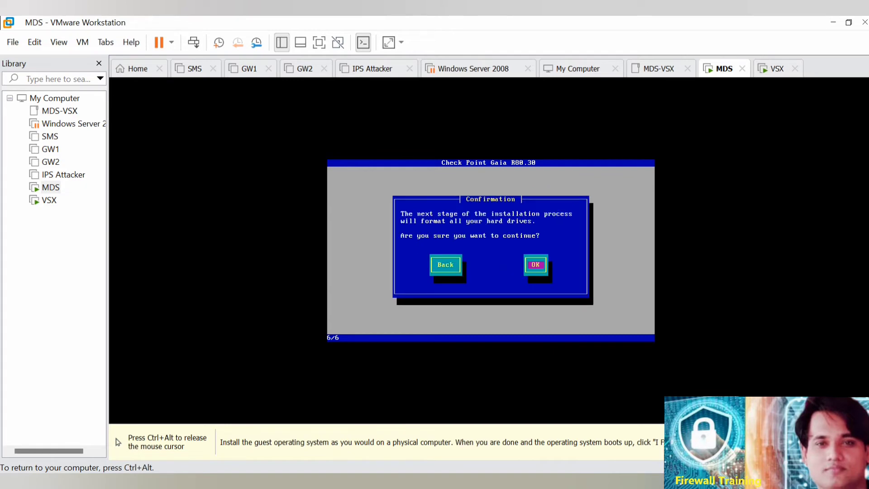
key(Return)
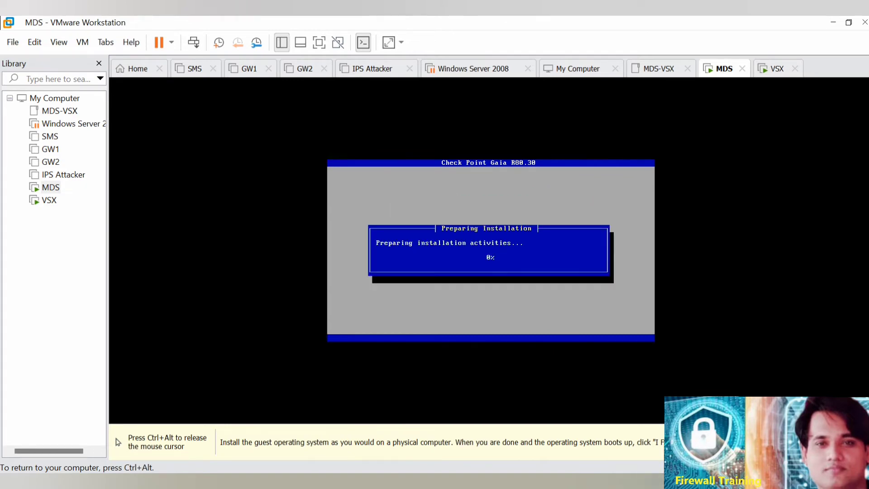
Switch to the VSX virtual machine's console and check its Gaia installer output.
key(ctrl+alt)
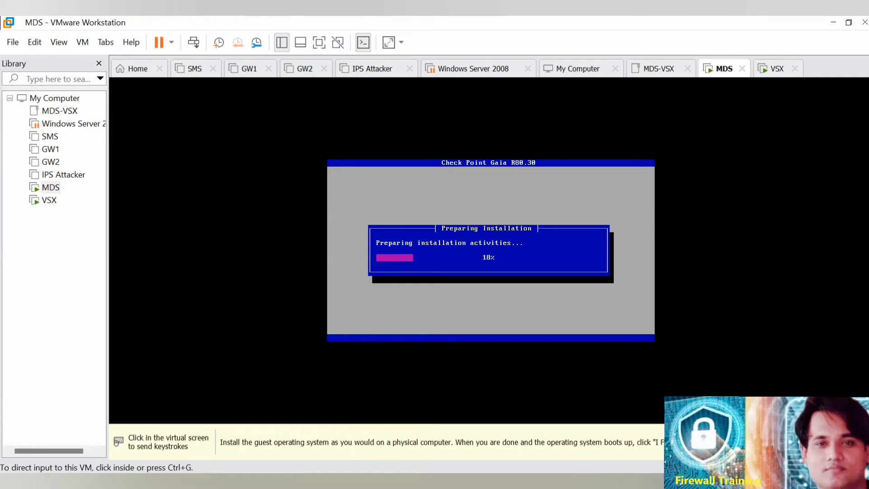
key(ctrl+Tab)
key(ctrl+g)
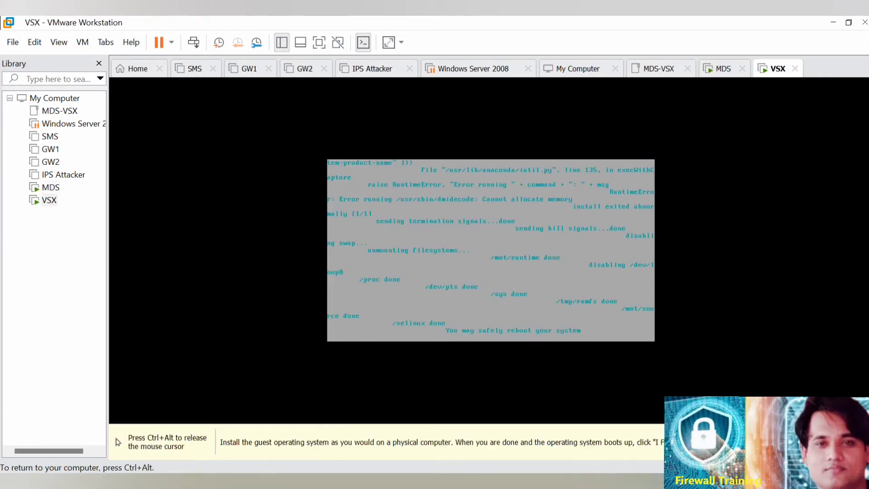
Inspect the memory allocation in the running VSX virtual machine's hardware settings, leaving them unmodified.
key(ctrl+alt)
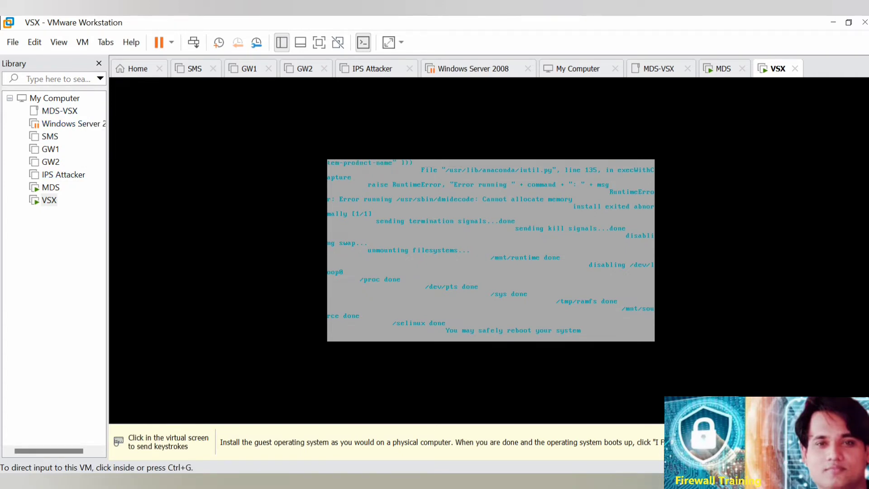
right_click(49, 199)
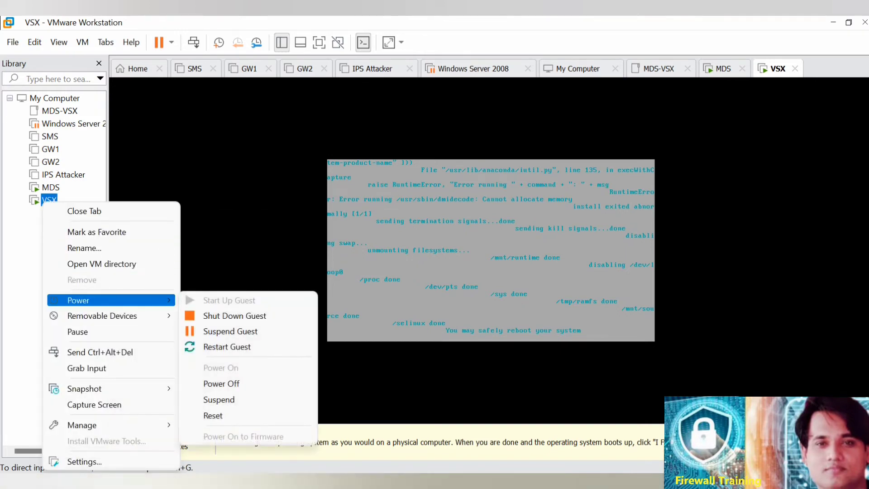
click(84, 461)
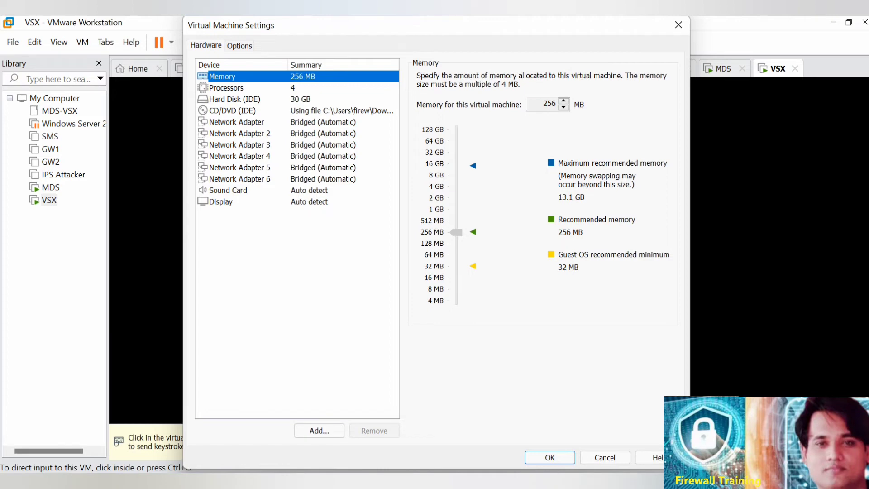
click(604, 457)
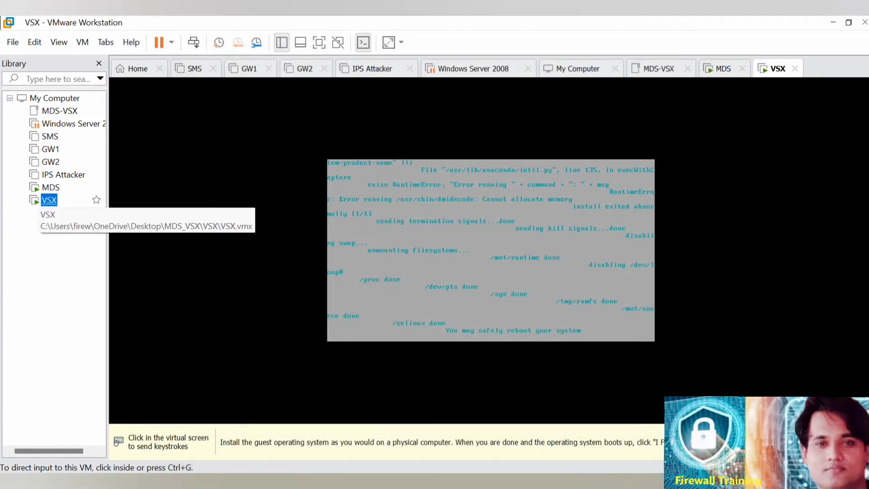
right_click(43, 198)
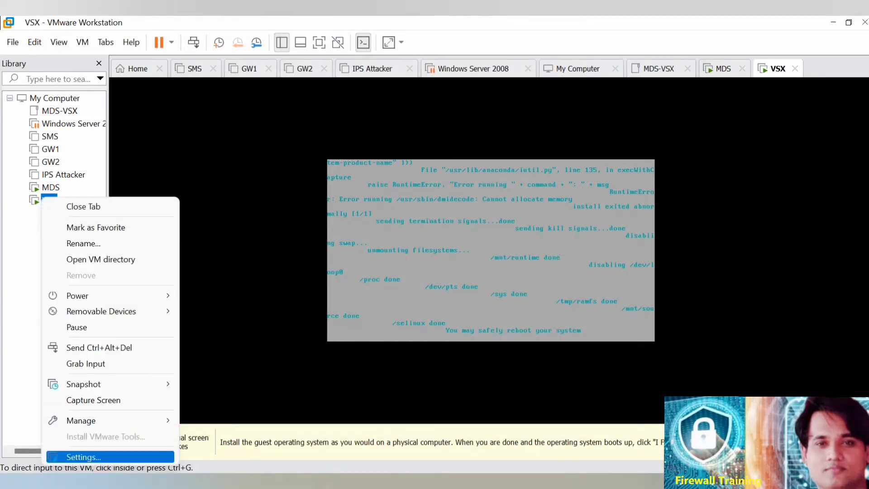
click(84, 456)
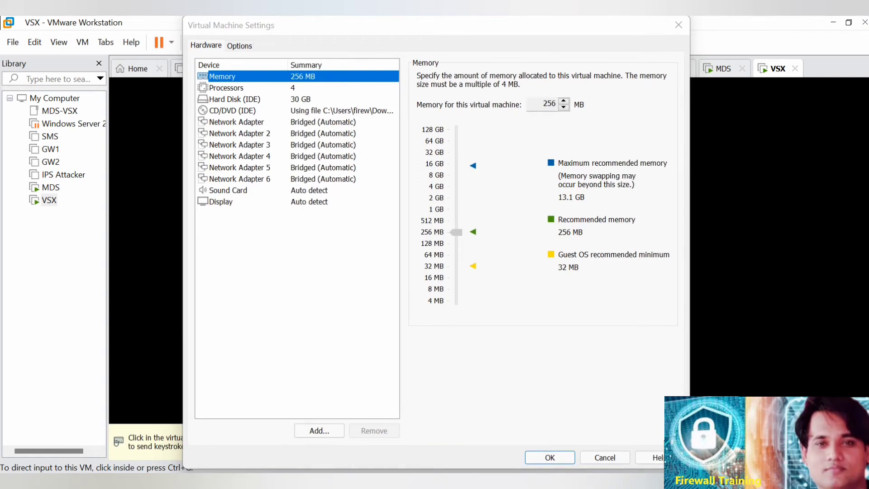
click(679, 25)
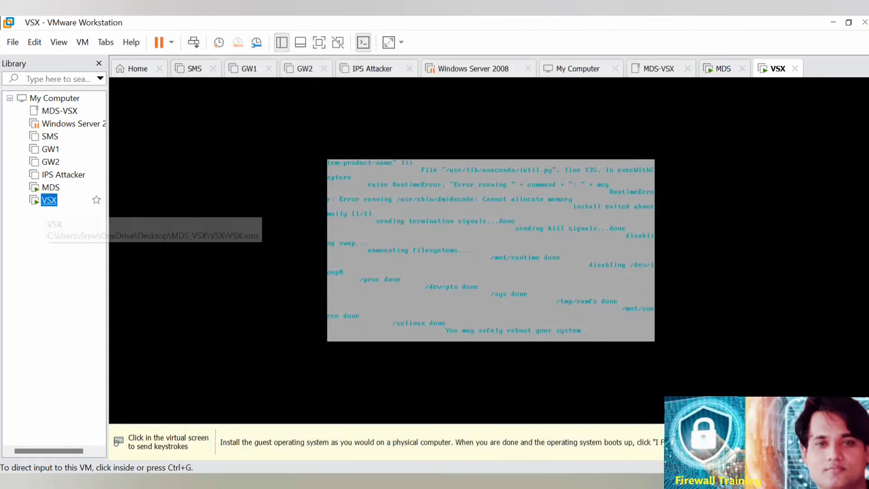
Power off the VSX virtual machine and confirm the shutdown.
right_click(49, 200)
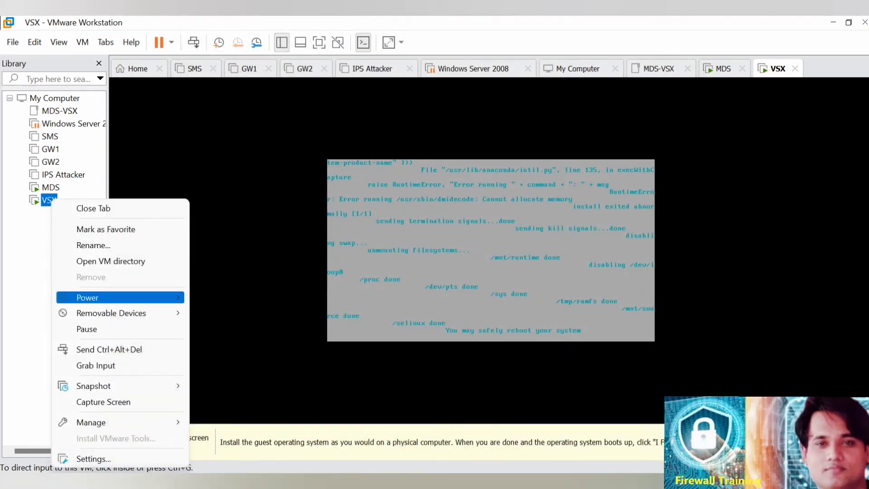
mouse_move(135, 297)
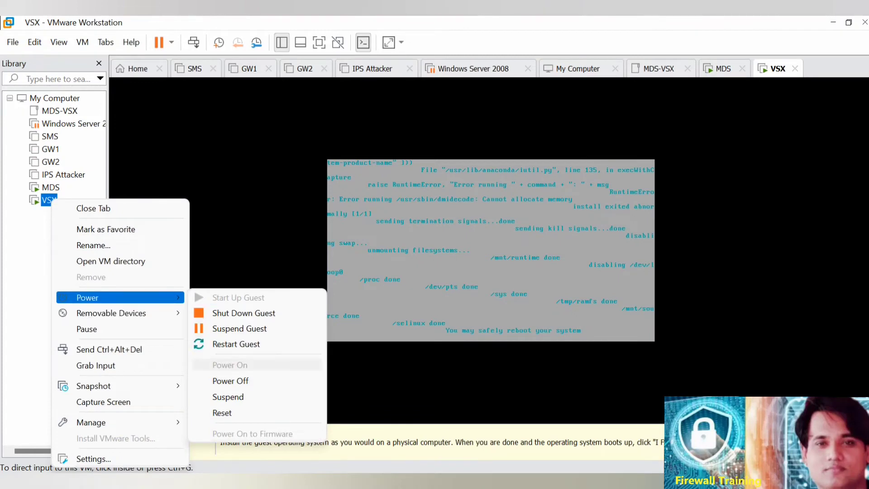
click(230, 381)
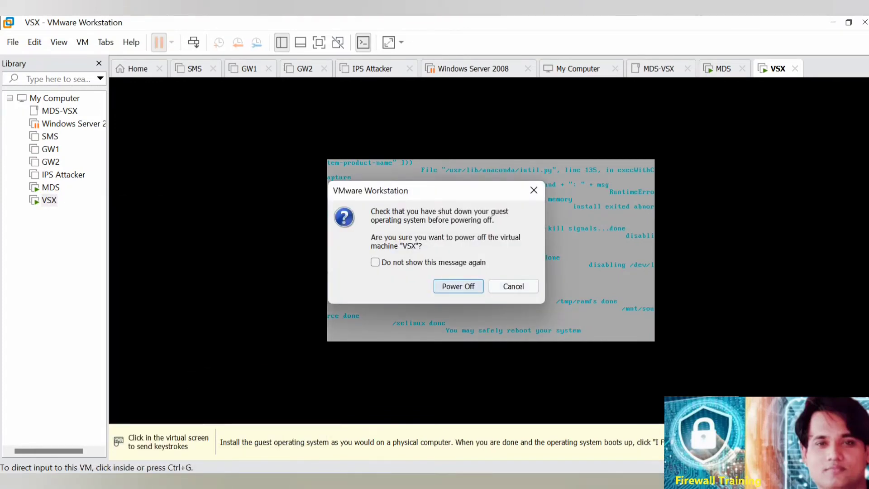
click(458, 286)
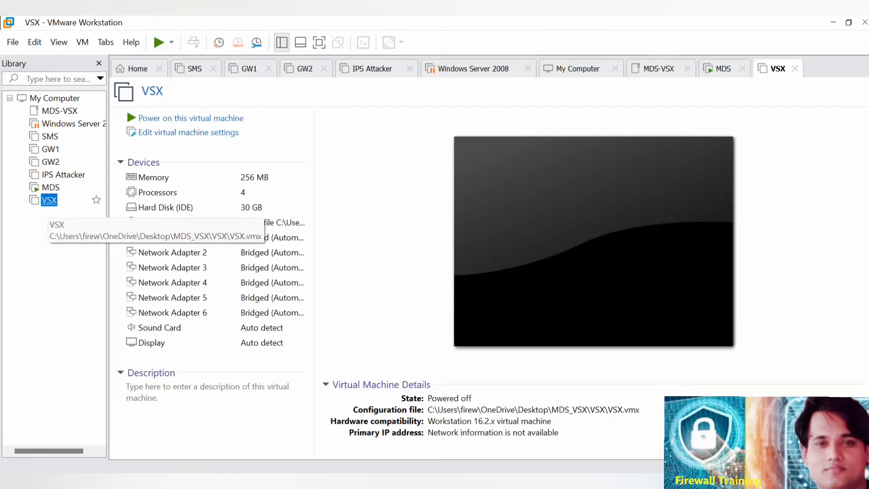
Set the memory of the powered-off VSX virtual machine to 4708 MB in its hardware settings.
right_click(50, 202)
click(91, 460)
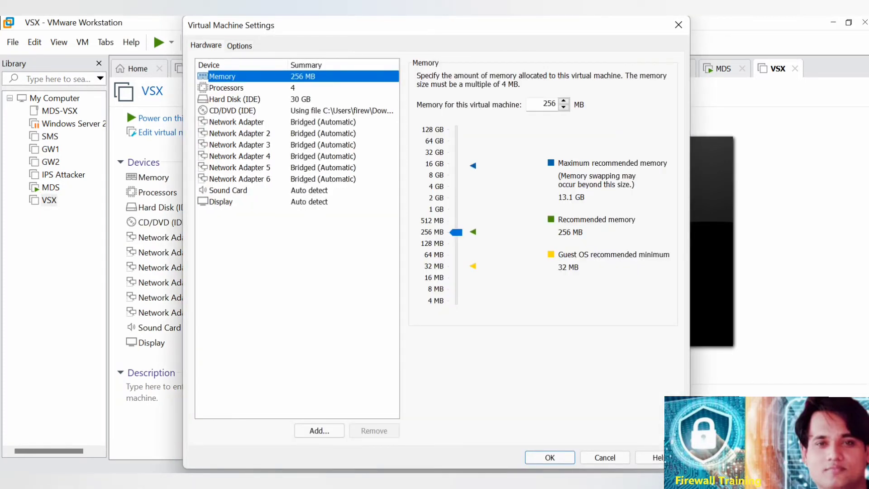
click(234, 99)
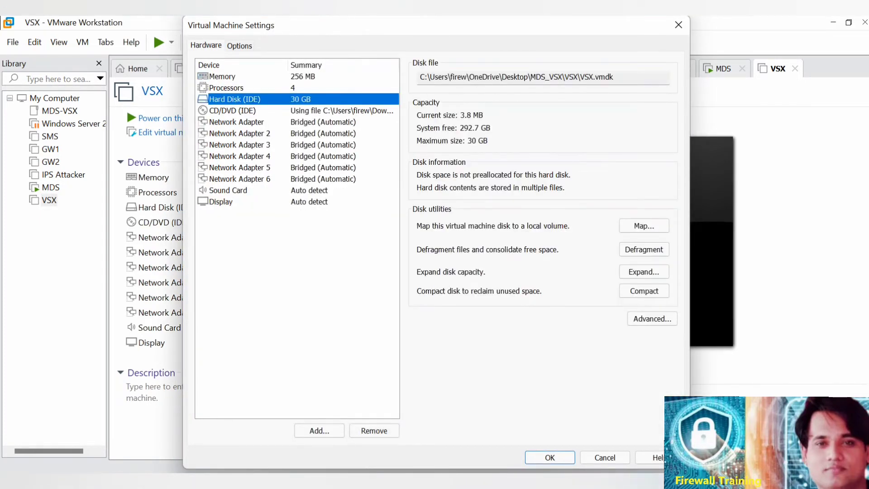
click(231, 76)
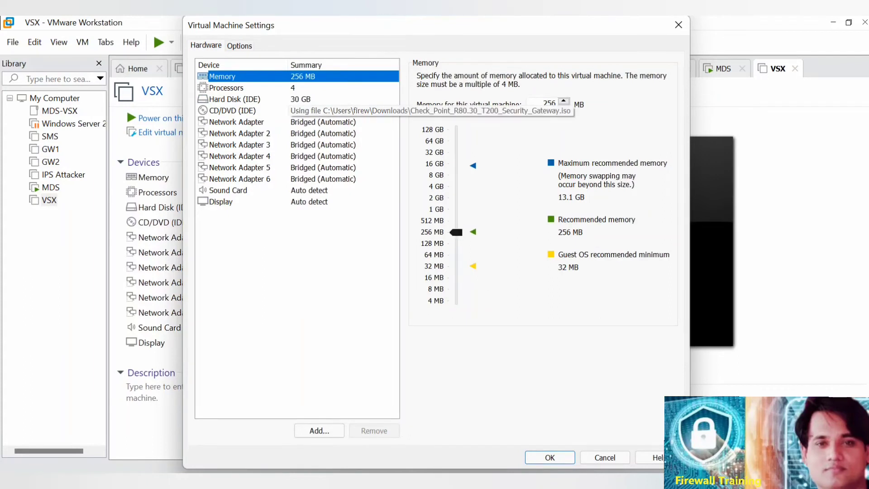
drag(455, 232, 456, 184)
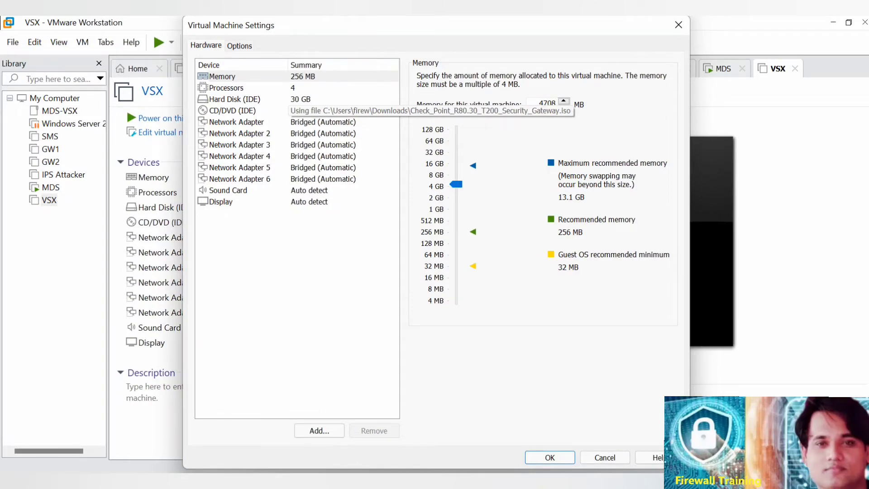
key(Return)
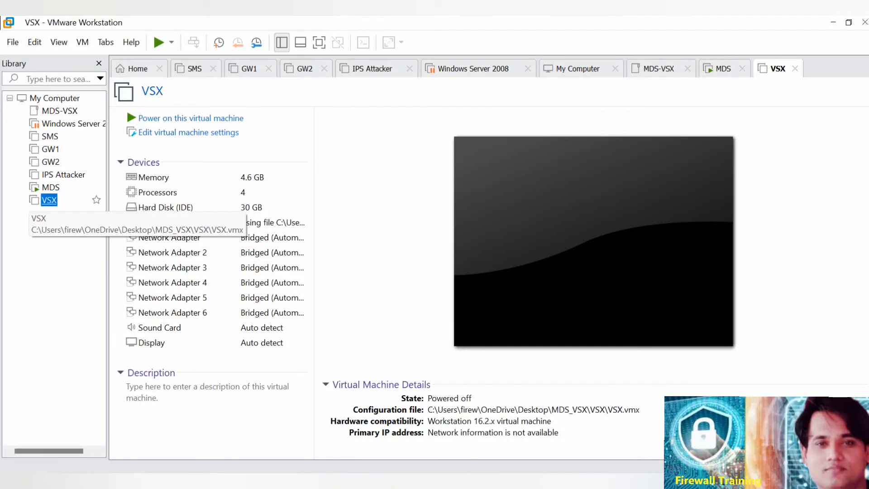
Start the VSX virtual machine and choose to install Gaia on this system from the R80.30 boot screen.
right_click(46, 200)
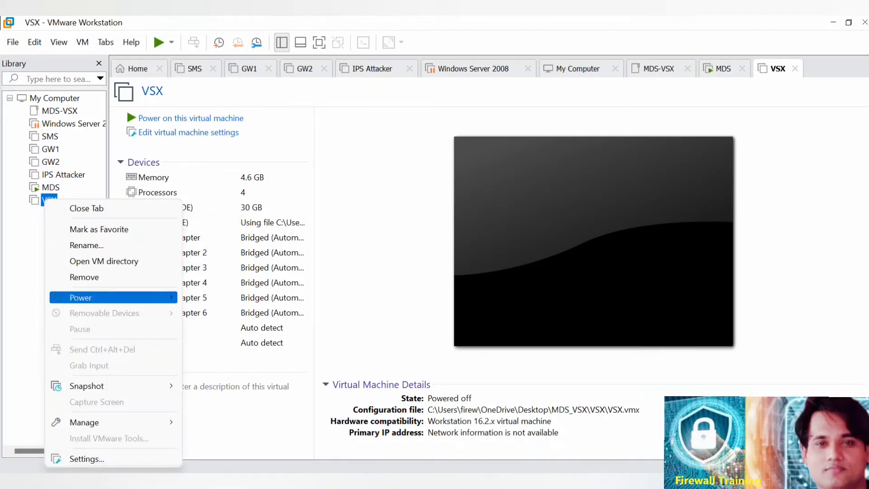
mouse_move(113, 298)
click(232, 297)
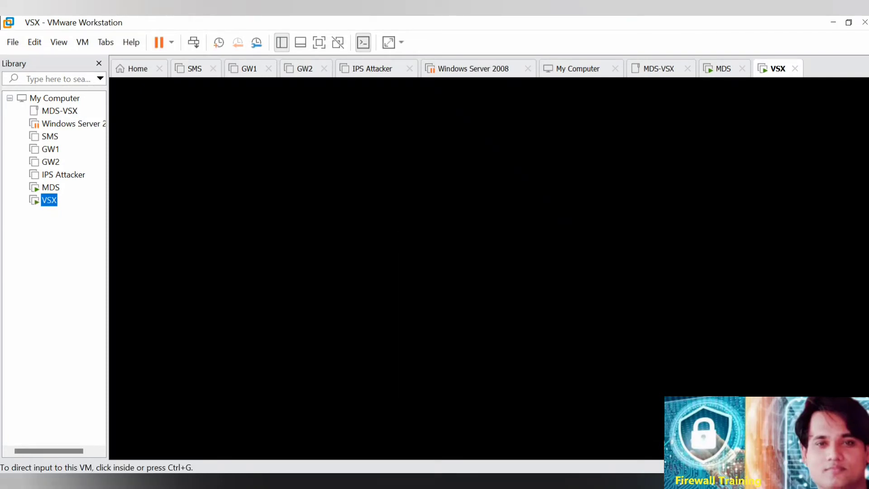
key(ctrl+g)
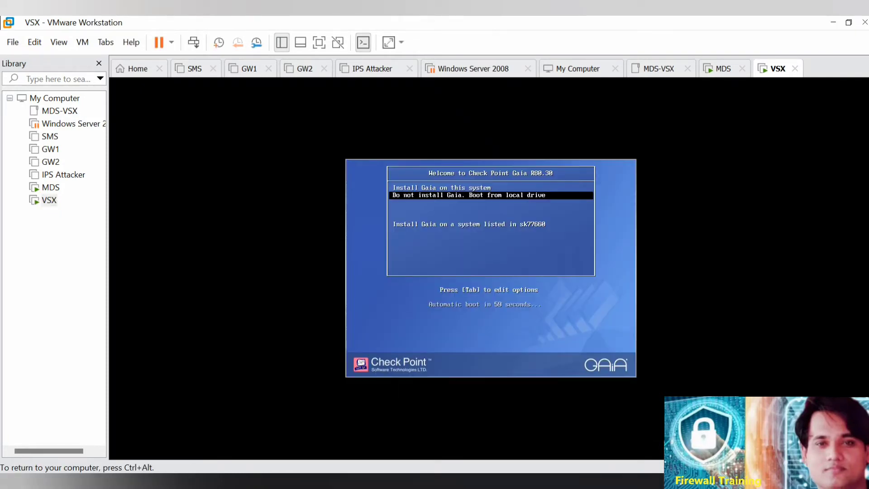
key(Up)
key(Return)
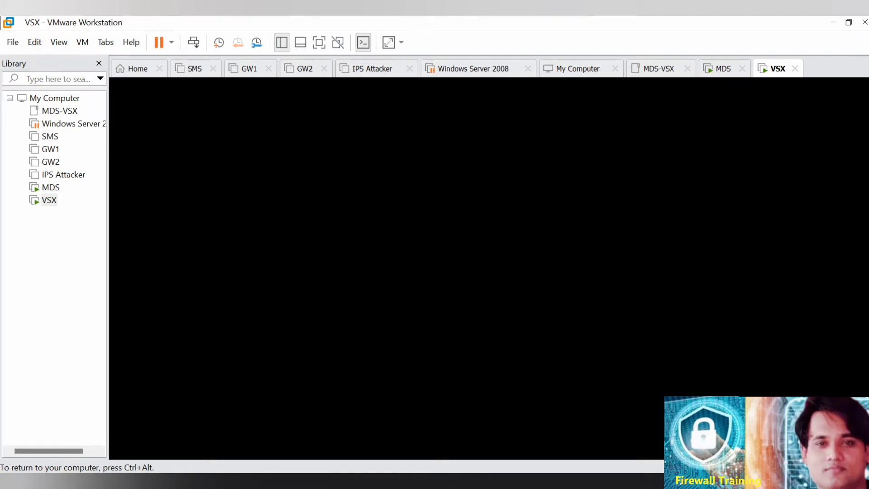
Check the Gaia installation progress on the MDS and VSX consoles.
key(ctrl+alt)
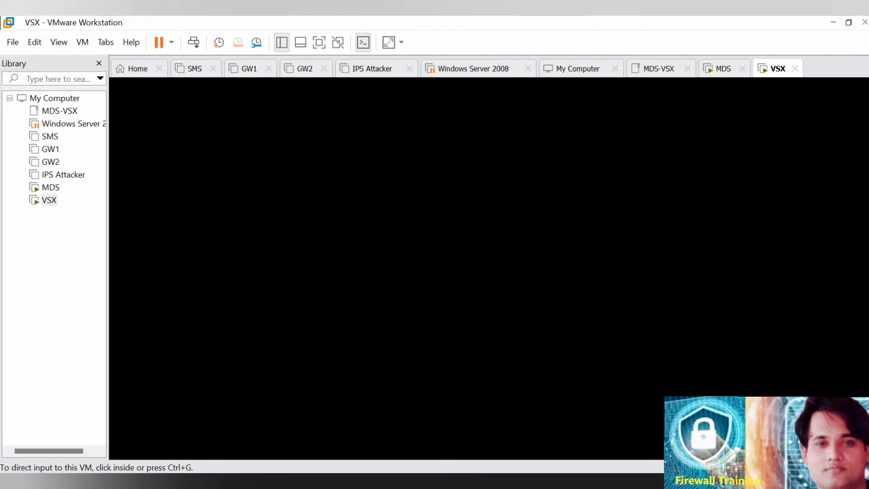
click(723, 69)
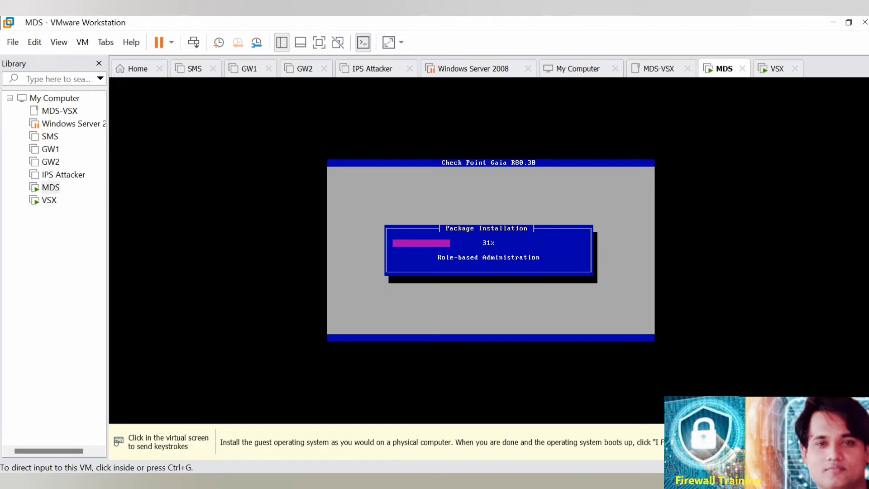
click(777, 68)
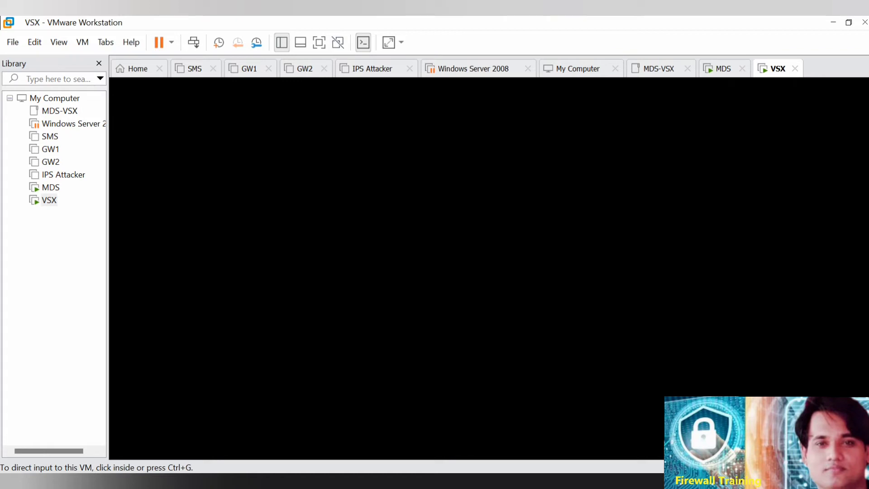
click(50, 186)
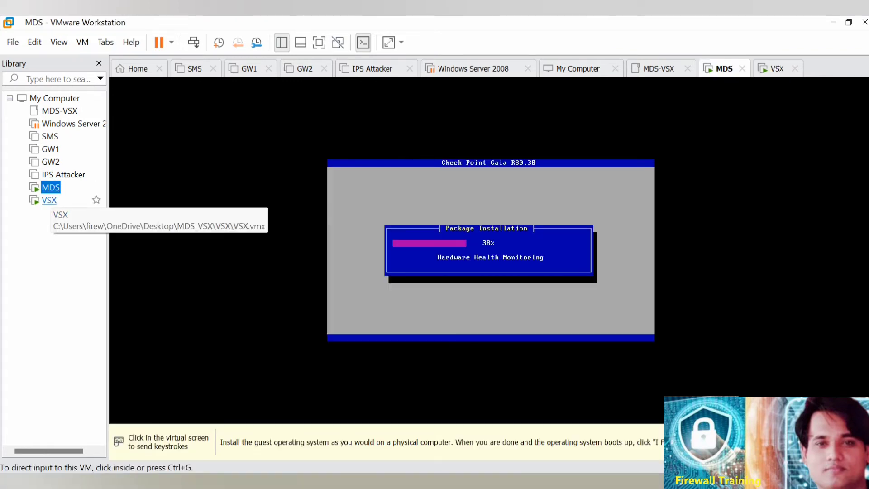
click(49, 199)
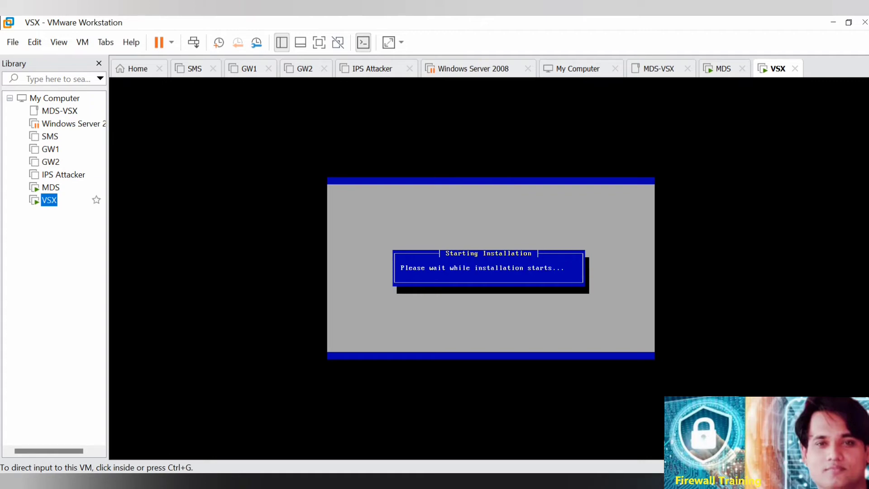
click(55, 188)
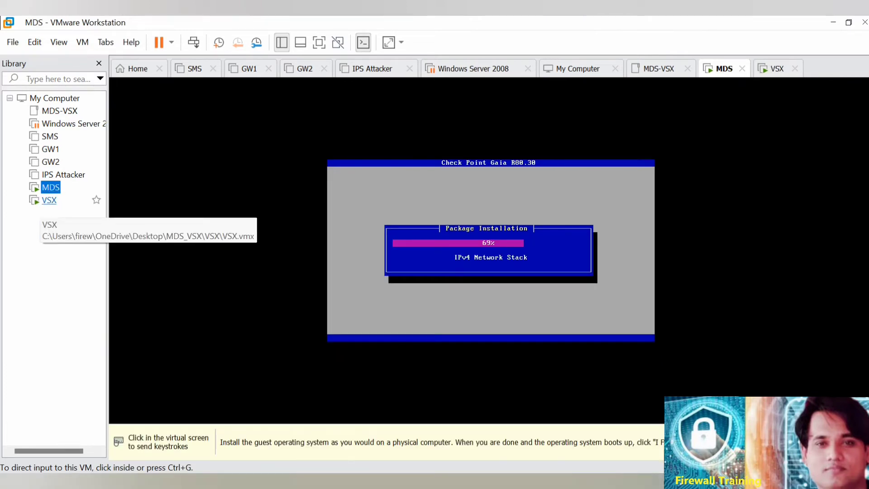
Proceed with the Gaia installation on VSX, accepting the US keyboard and the default disk partition sizes.
click(49, 199)
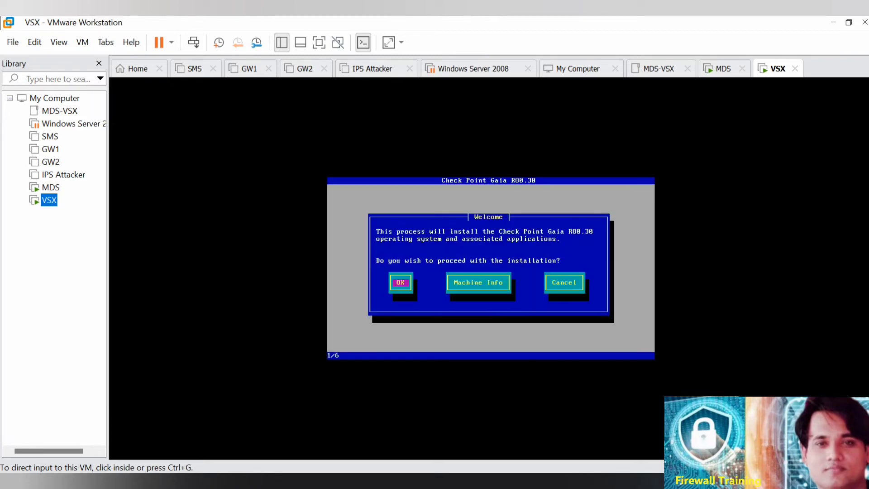
key(ctrl+g)
key(Return)
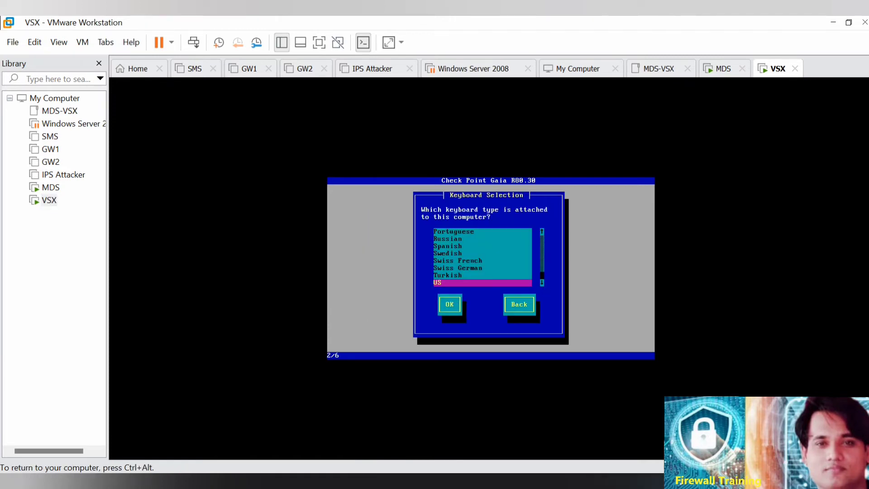
key(Tab)
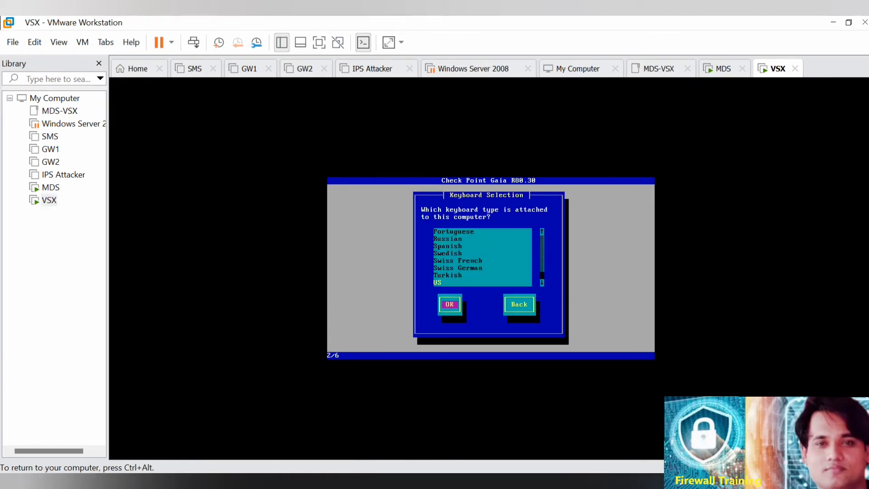
key(Return)
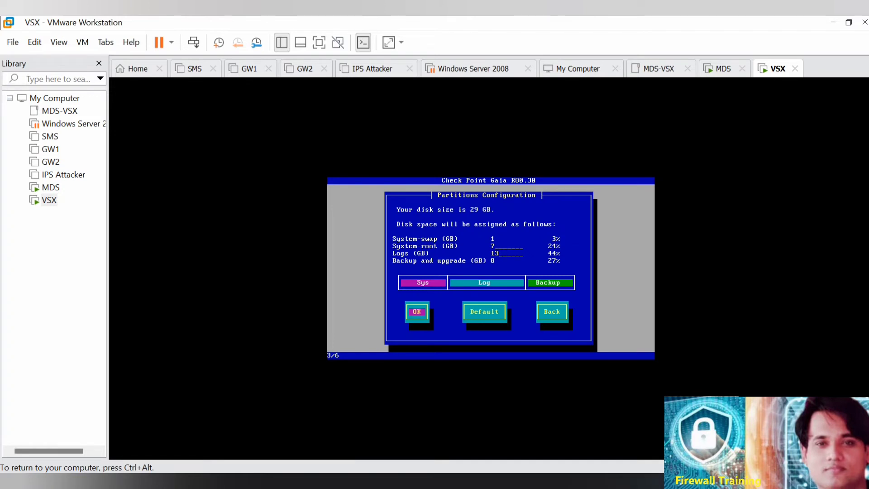
key(Return)
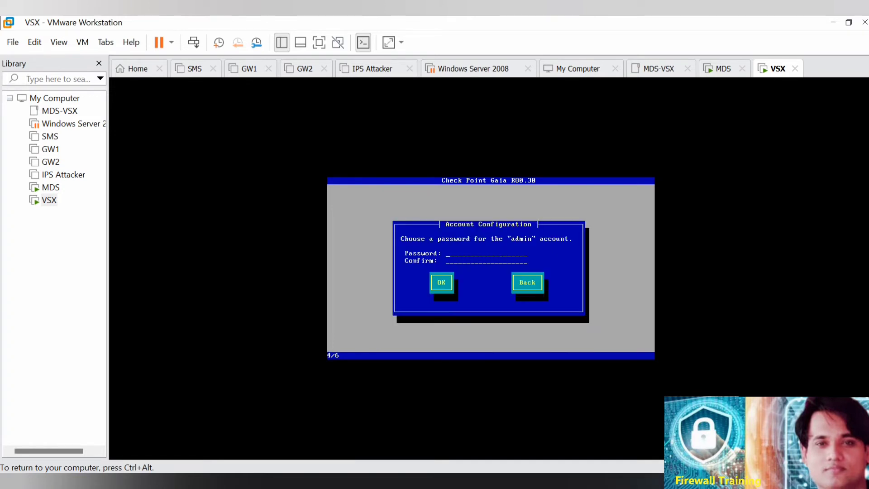
Enter and confirm the VSX admin account password, and select eth0 as its management port.
text(*******)
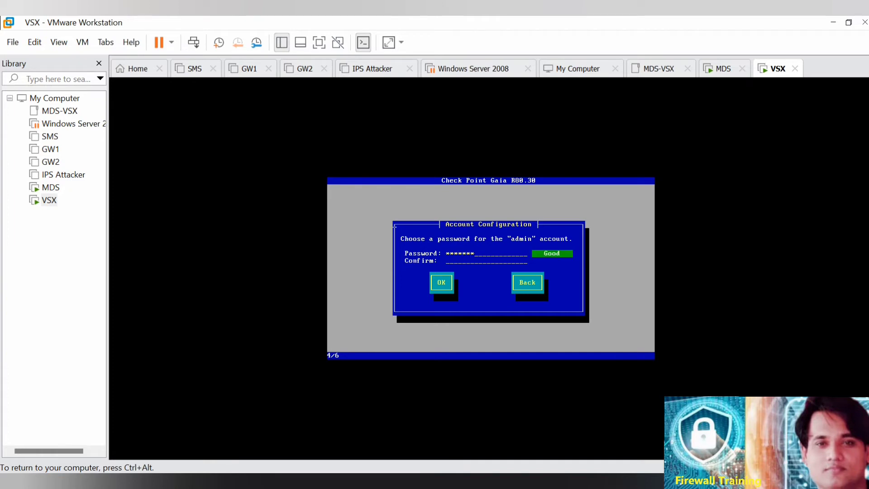
text(*********)
key(Tab)
key(Return)
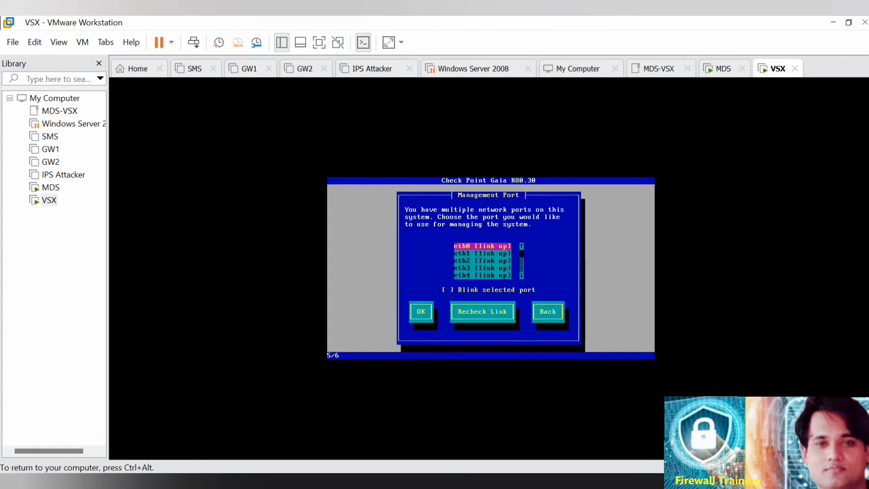
key(Return)
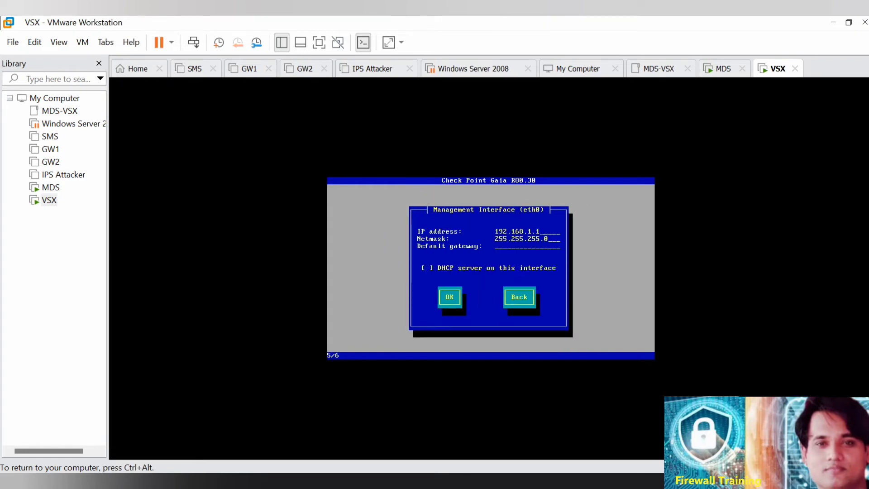
Set the VSX eth0 management IP address to 192.168.1.200 with default gateway 192.168.1.254.
key(BackSpace)
text(200192.168.1.254)
key(BackSpace)
key(BackSpace)
key(BackSpace)
key(BackSpace)
key(BackSpace)
key(BackSpace)
key(BackSpace)
key(BackSpace)
key(BackSpace)
key(BackSpace)
key(BackSpace)
key(BackSpace)
key(BackSpace)
key(Tab)
Confirm formatting the hard drives to start the Gaia installation on VSX, and release input from the virtual machine.
key(Tab)
key(Return)
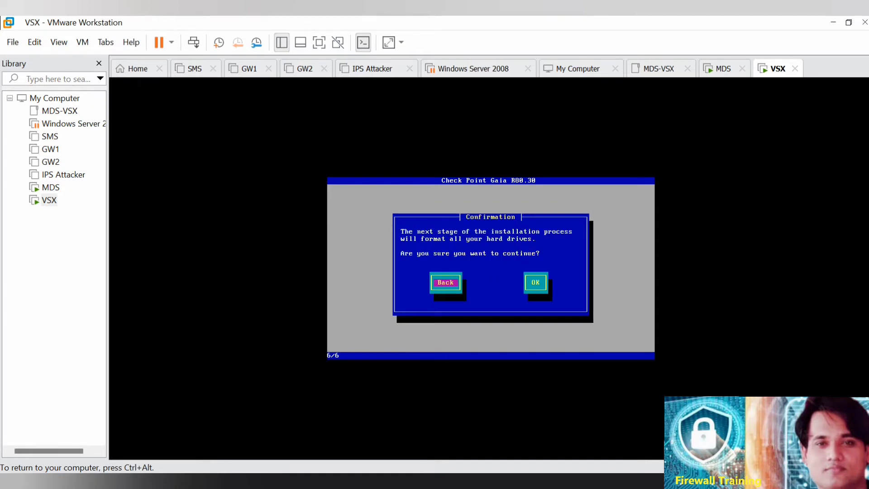
key(Tab)
key(Return)
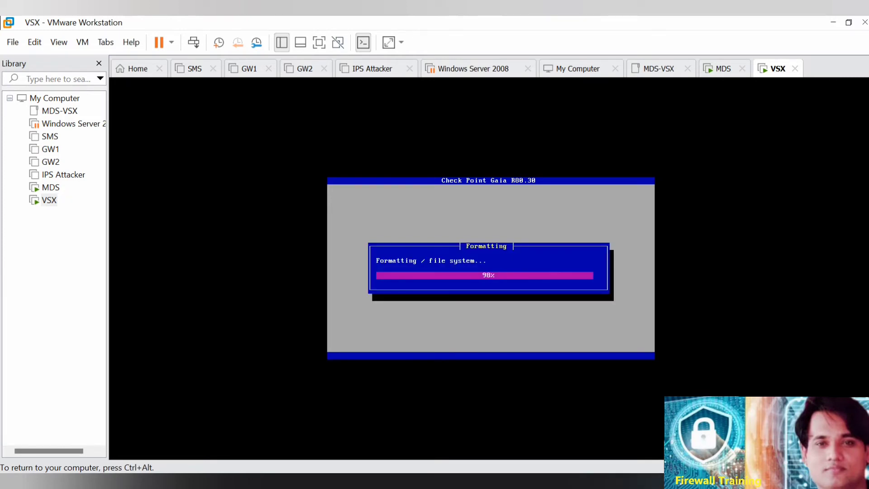
key(ctrl+alt)
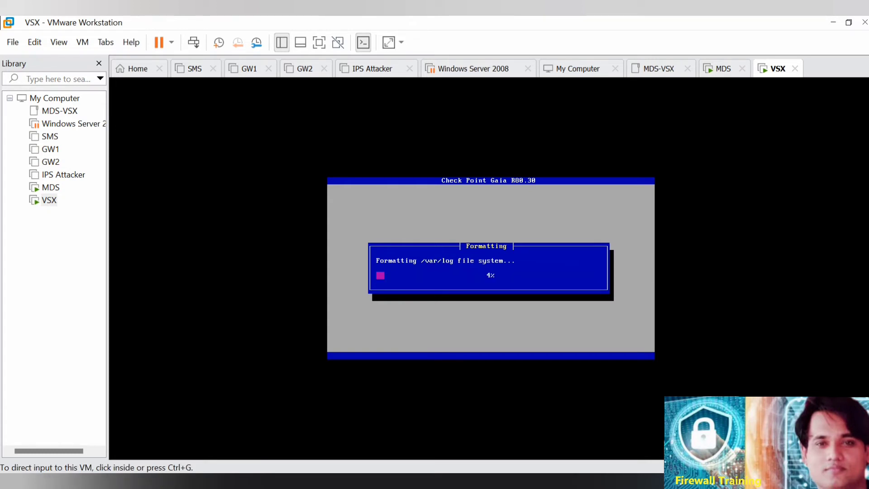
key(ctrl+g)
key(ctrl+alt)
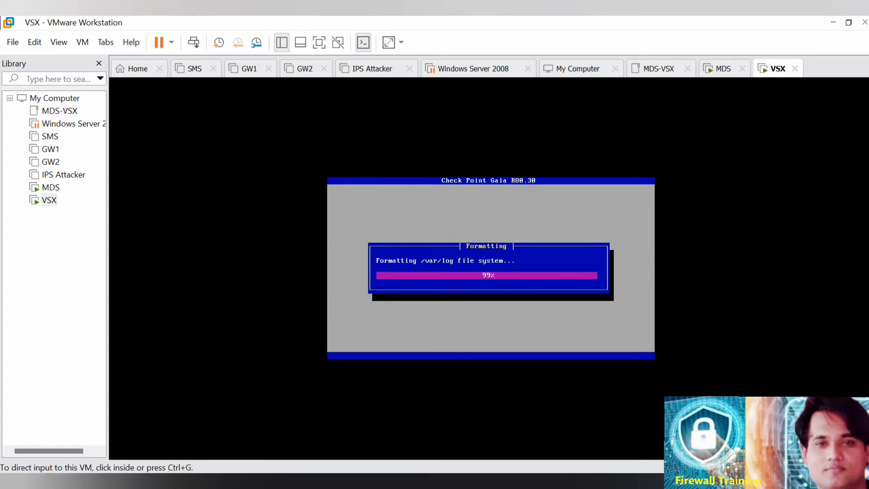
Check how far the file copying on MDS and the package installation on VSX have progressed.
click(52, 187)
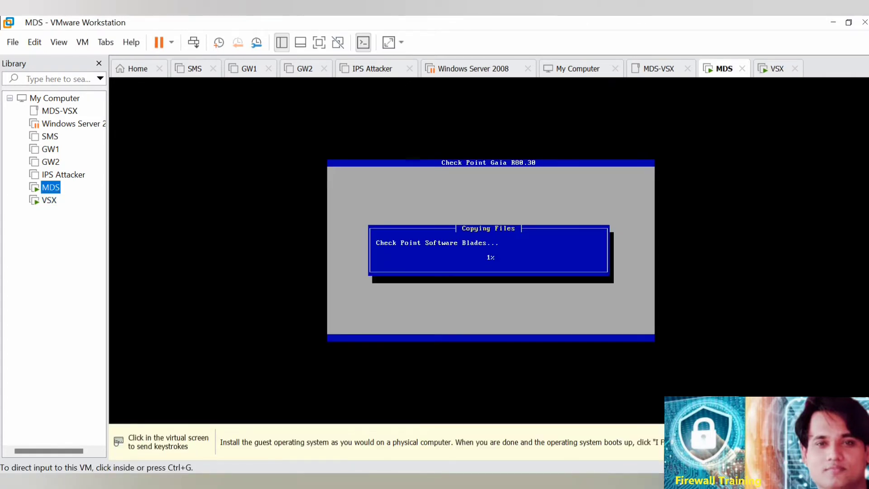
click(49, 200)
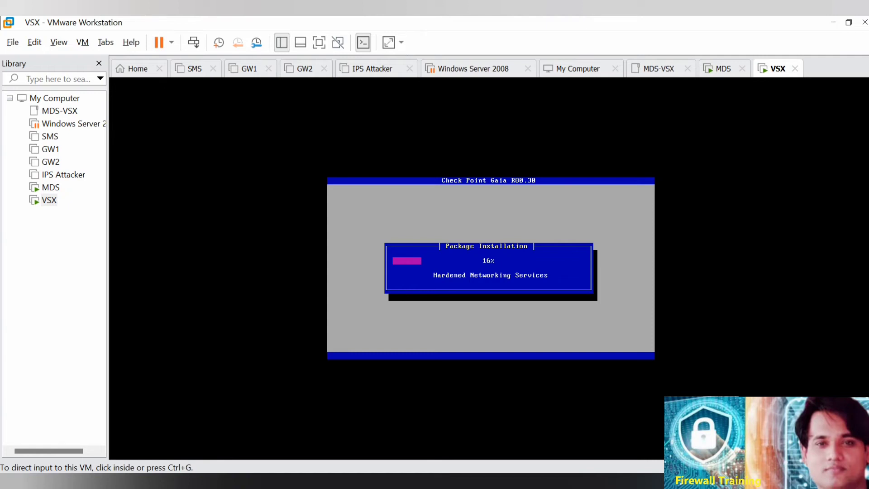
click(51, 187)
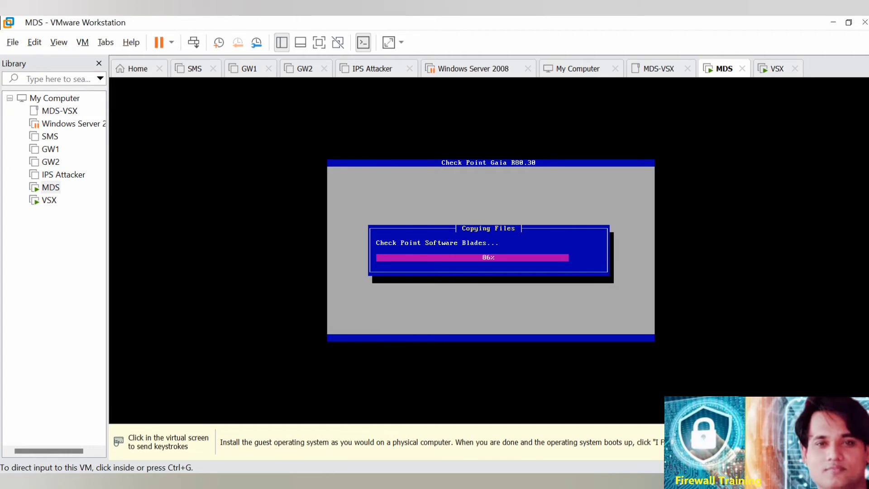
Switch to the browser and look through the maximized Check Point R80.40 support article for its Documentation section.
drag(868, 136, 641, 34)
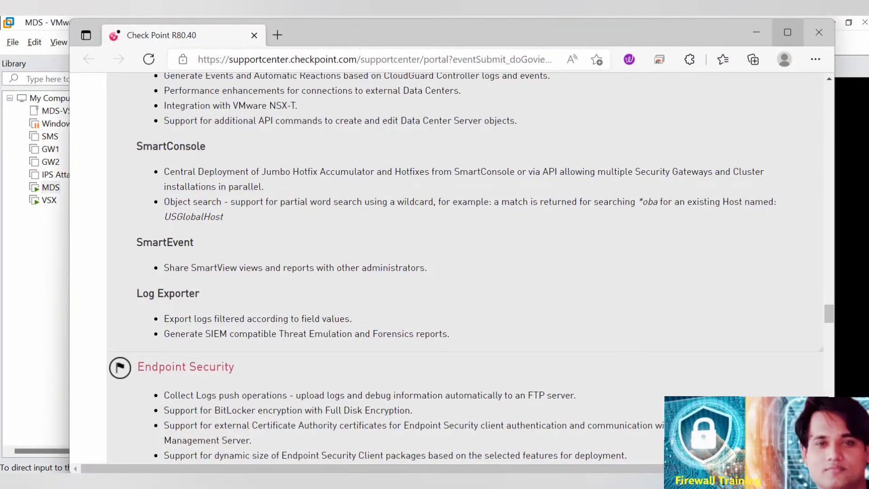
click(787, 32)
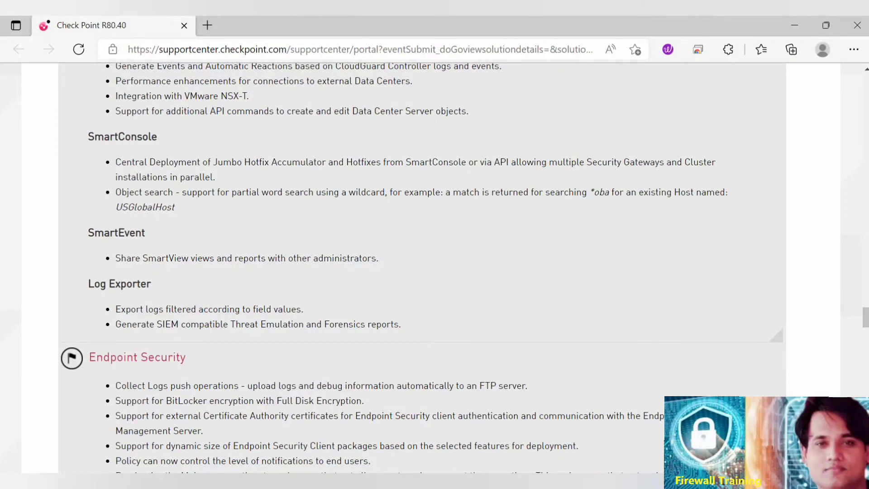
scroll(407, 272, up, 20)
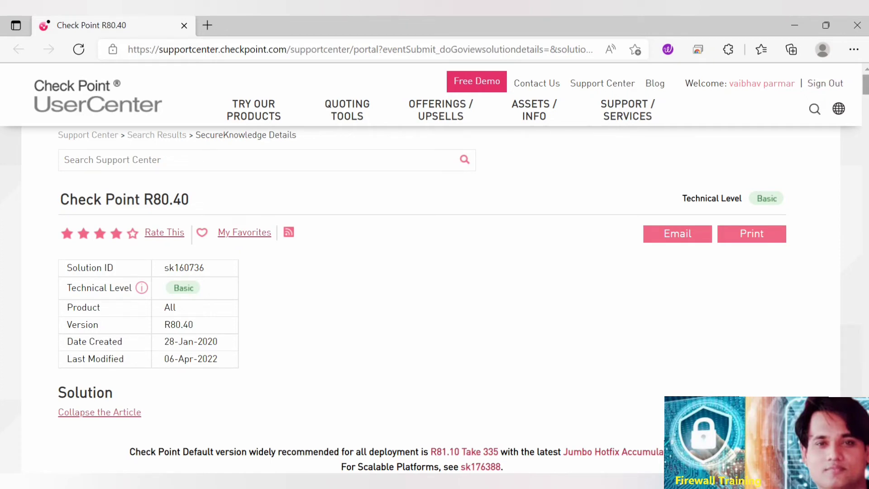
scroll(434, 272, down, 6)
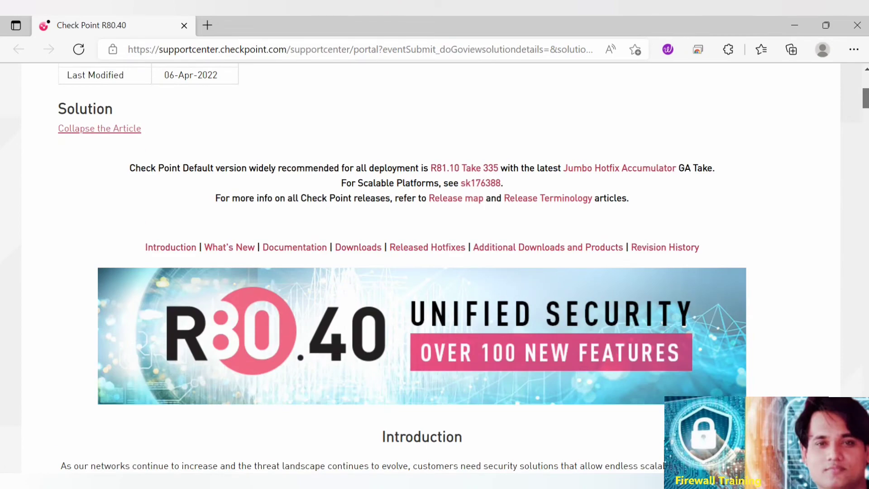
scroll(434, 271, down, 15)
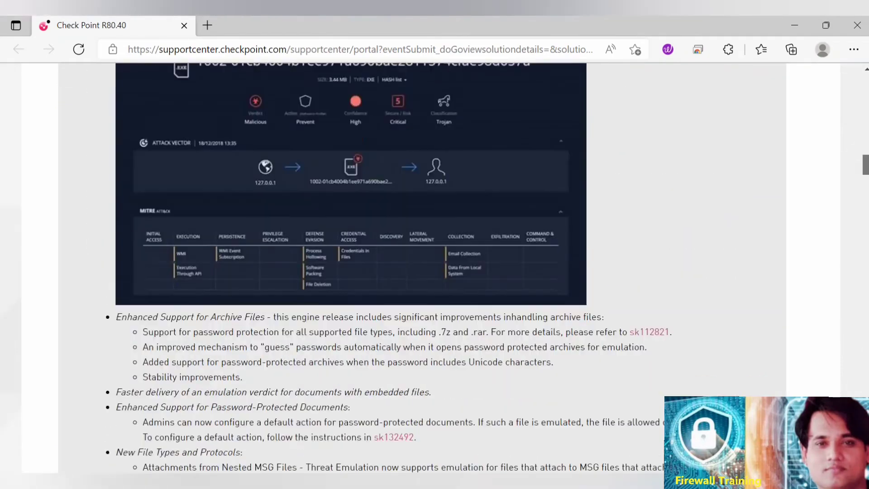
scroll(434, 271, down, 15)
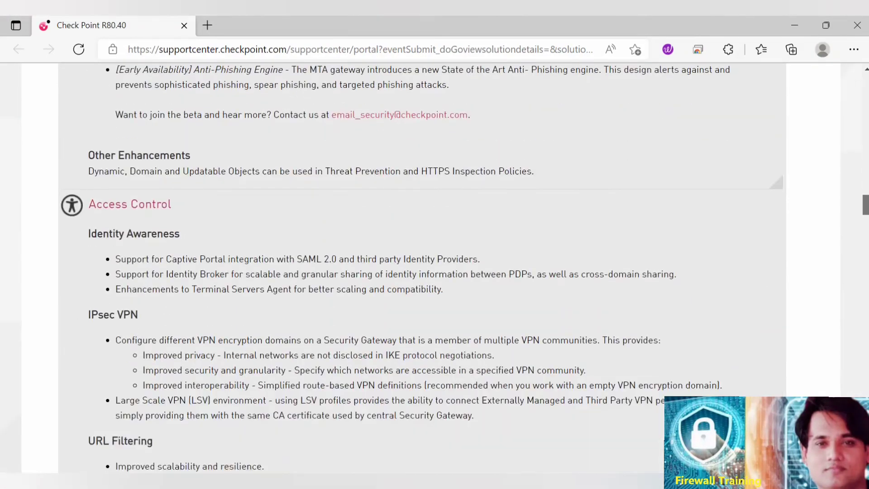
scroll(434, 272, down, 15)
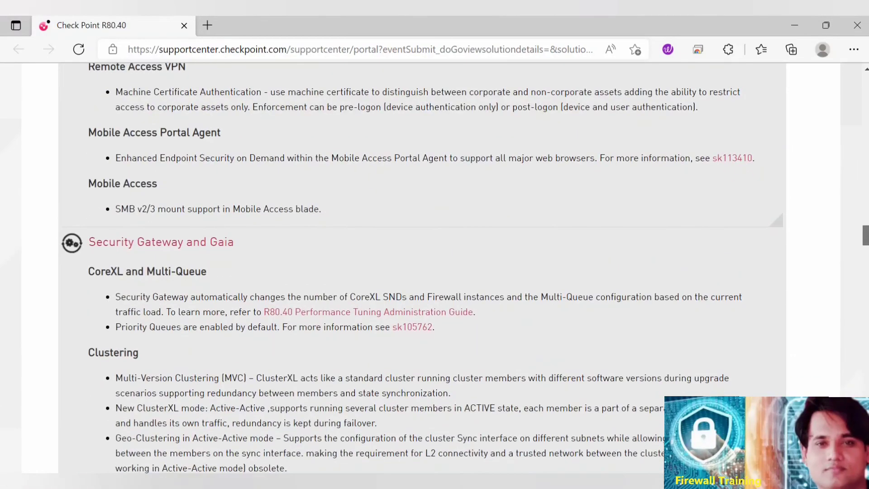
scroll(434, 271, down, 10)
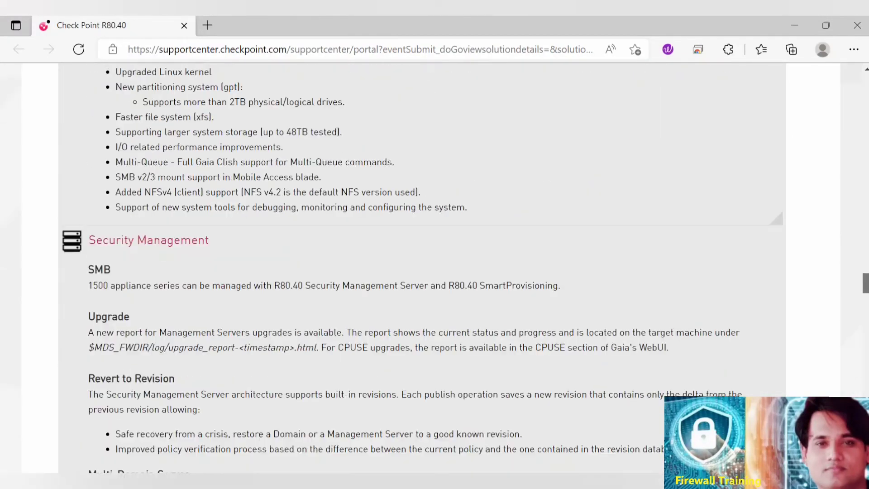
scroll(435, 271, down, 15)
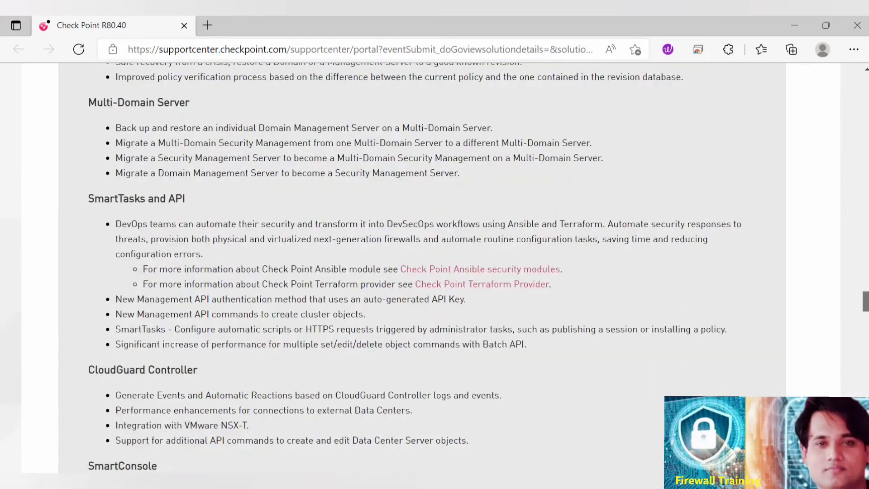
scroll(434, 271, down, 20)
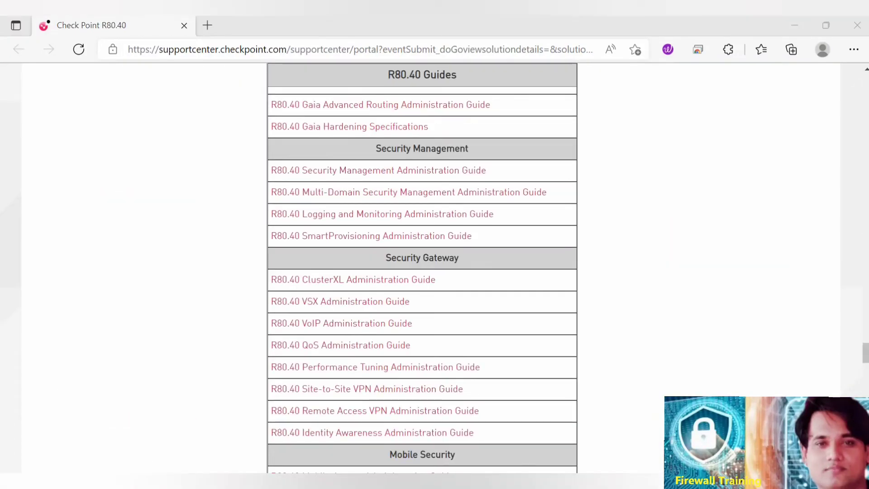
scroll(421, 271, up, 3)
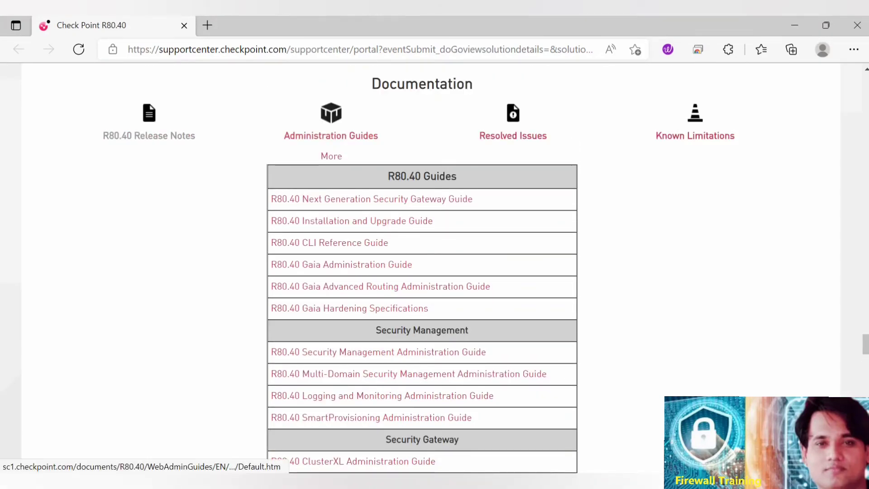
Open the R80.40 Release Notes and go to the Open Server Hardware Requirements topic.
click(149, 136)
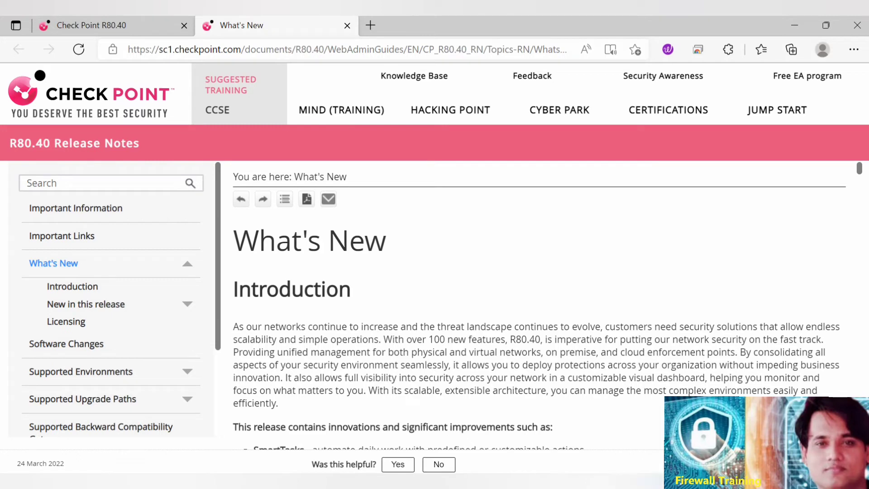
scroll(111, 349, down, 3)
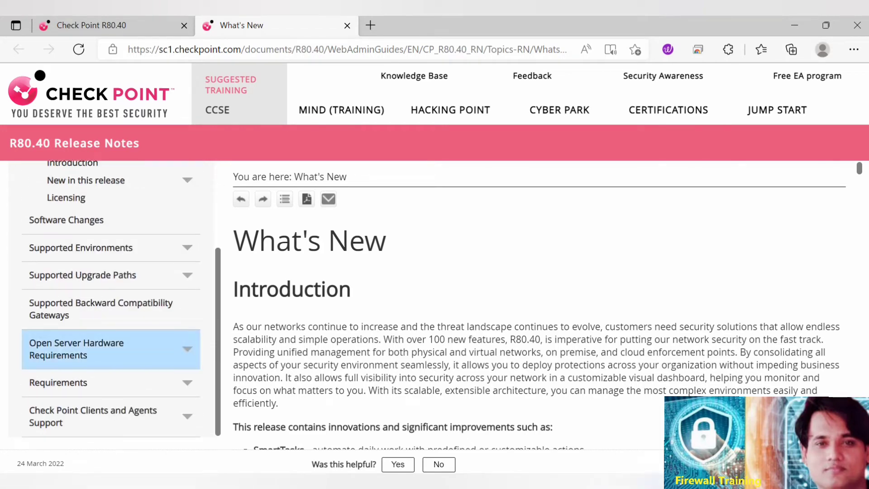
click(90, 349)
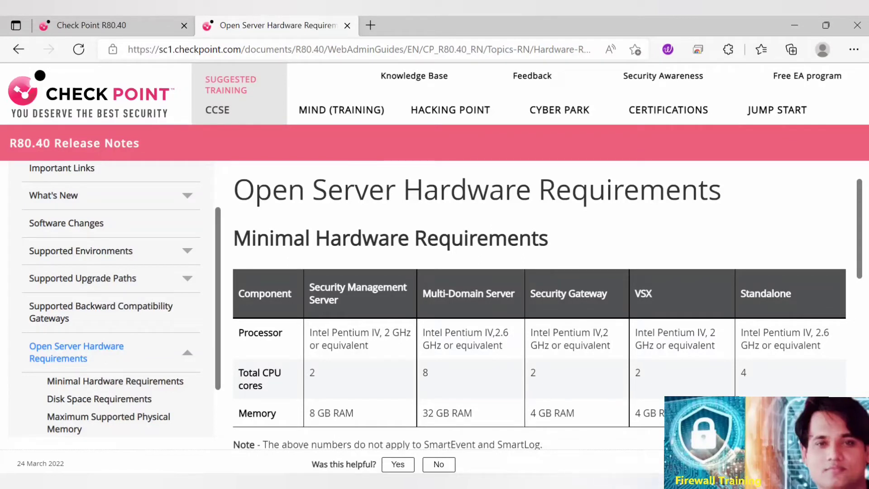
Examine the minimum memory requirements for VSX and Multi-Domain Server, highlighting the Multi-Domain Server value.
drag(670, 412, 634, 413)
drag(473, 412, 422, 412)
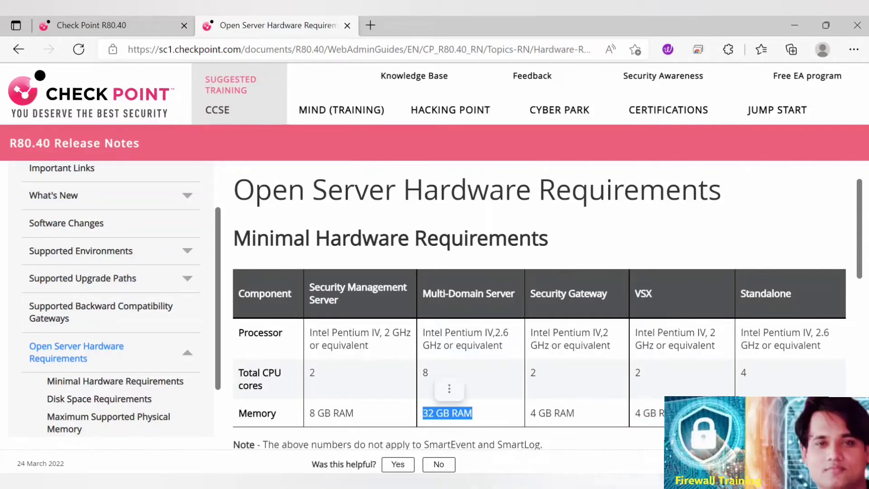
click(475, 413)
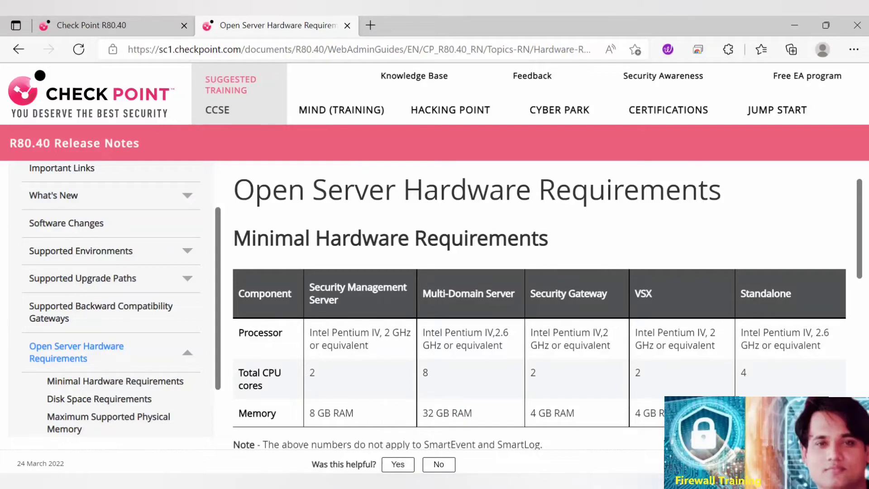
drag(473, 413, 422, 413)
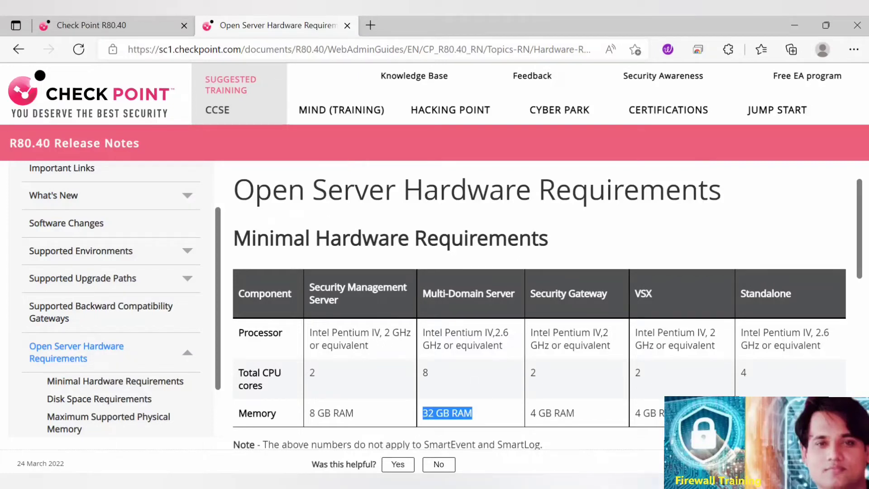
Examine the Disk Space Requirements table for Multi-Domain Server and VSX.
scroll(538, 317, down, 3)
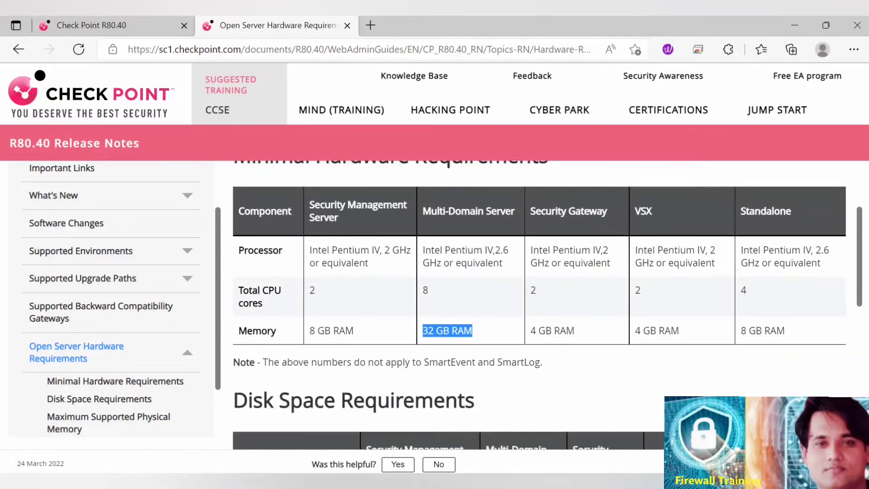
scroll(538, 317, down, 2)
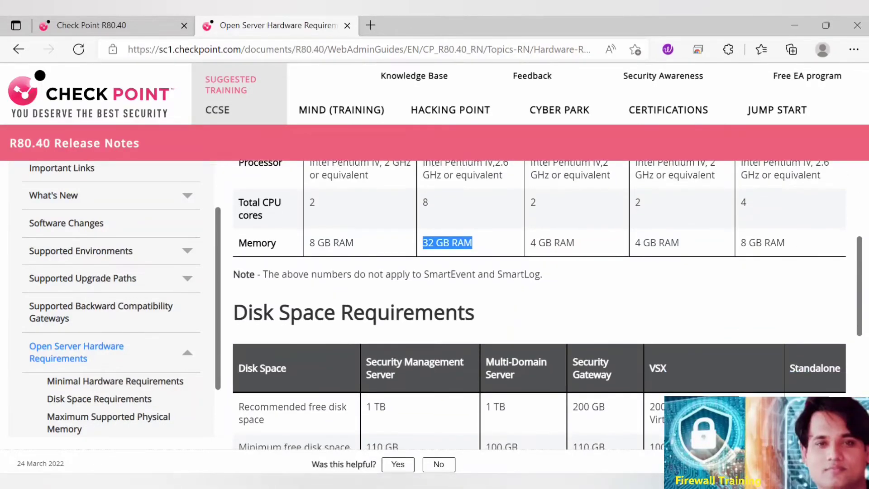
scroll(538, 317, down, 2)
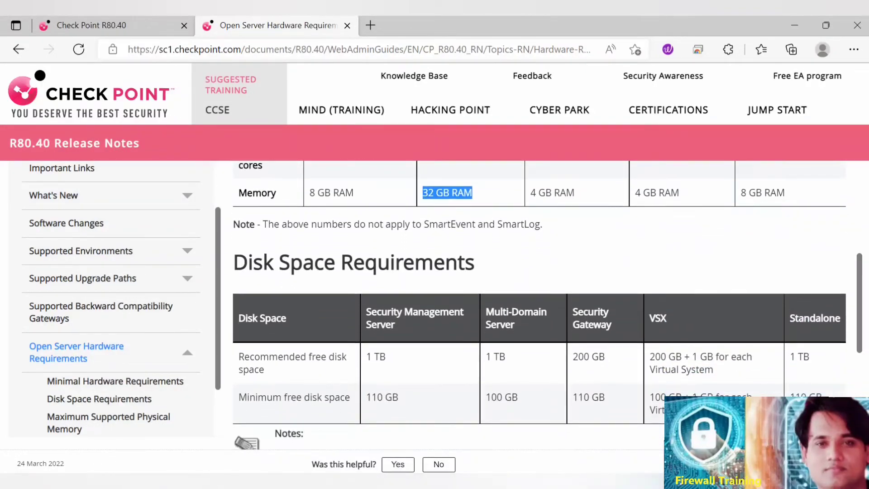
scroll(538, 317, down, 1)
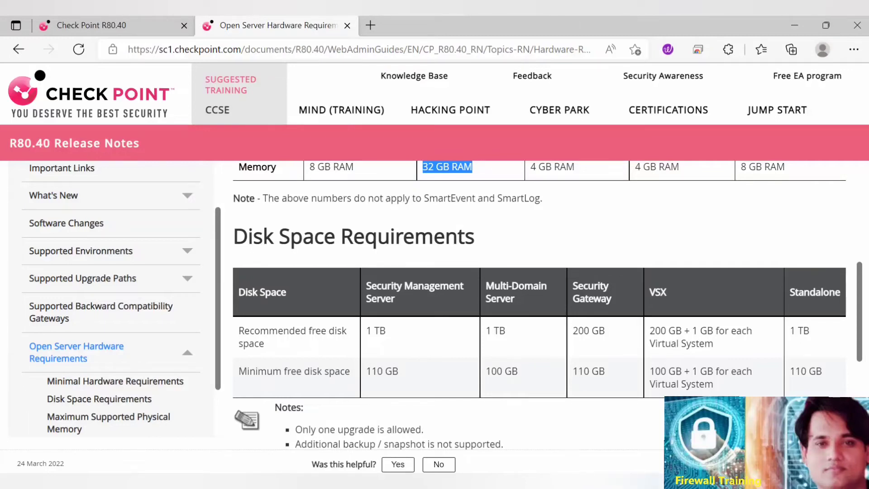
Return to the MDS console in VMware Workstation and reboot the machine to finish its Gaia installation.
click(794, 25)
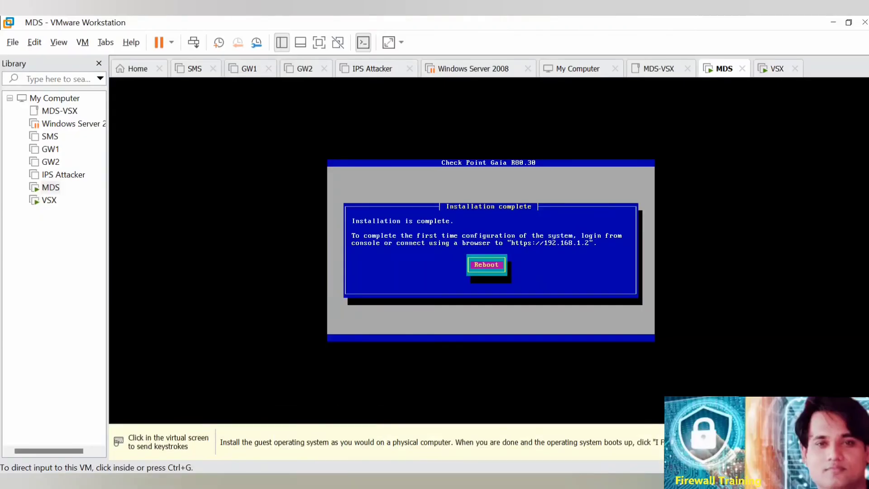
click(485, 264)
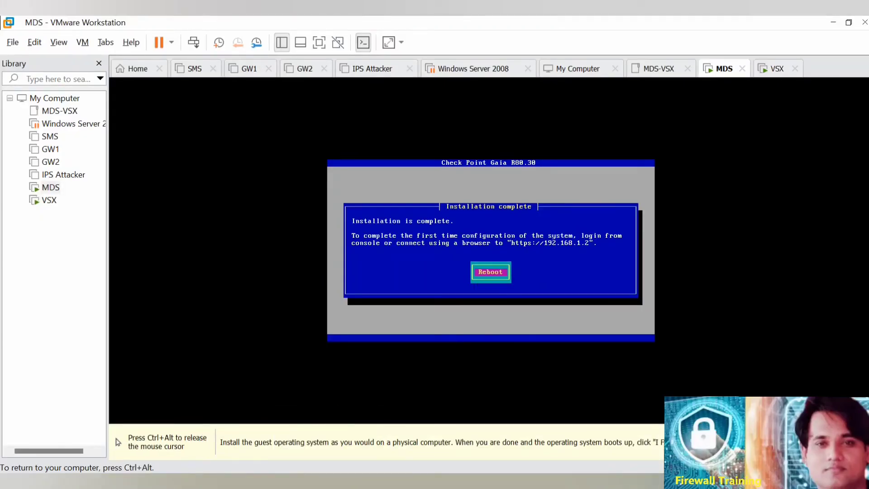
key(Return)
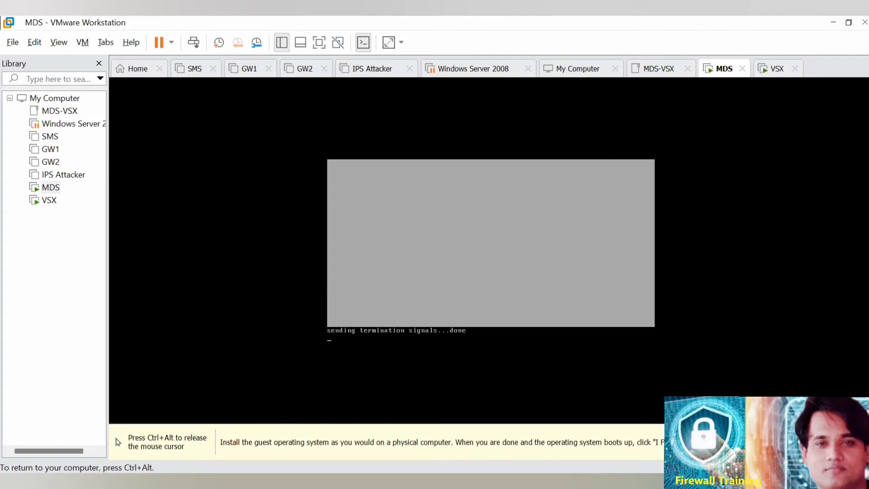
key(ctrl+alt)
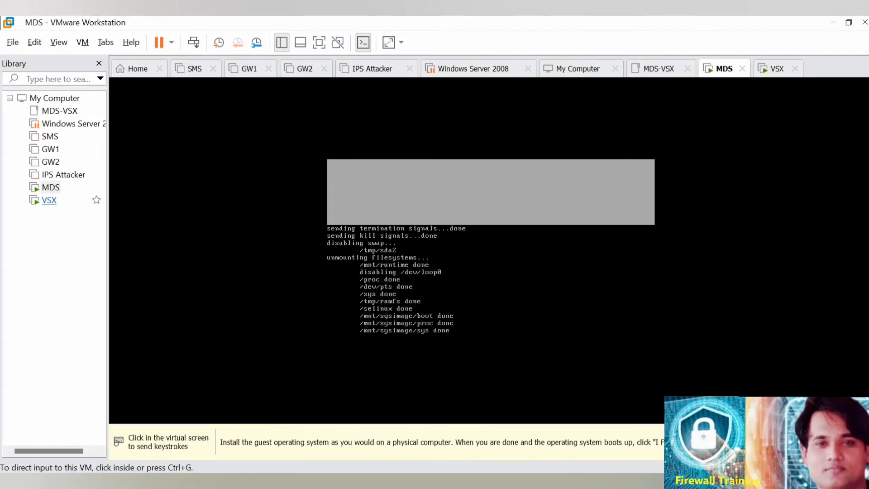
Check the VSX package installation and the MDS startup, and glance at the diagram in LAB Picture.pdf.
click(52, 200)
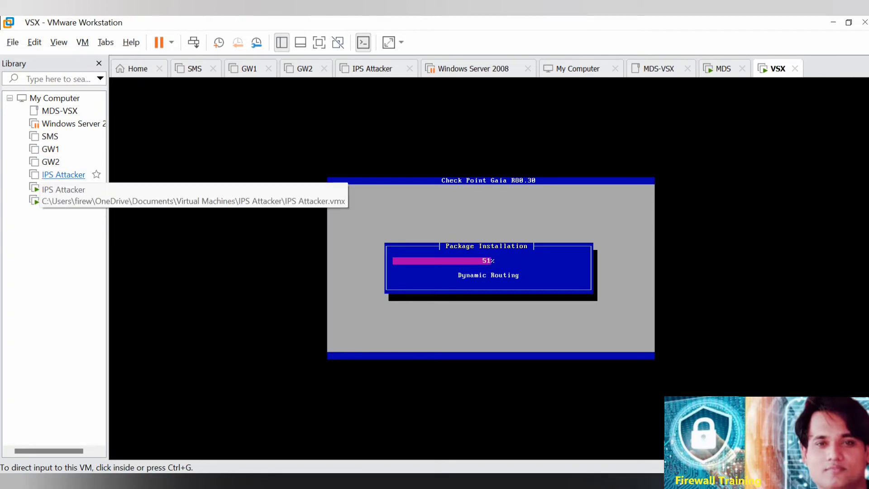
click(51, 187)
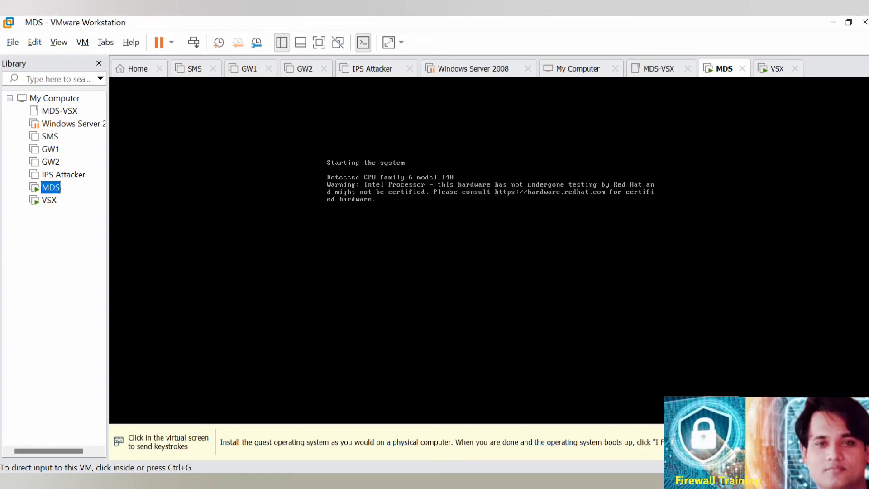
mouse_move(289, 481)
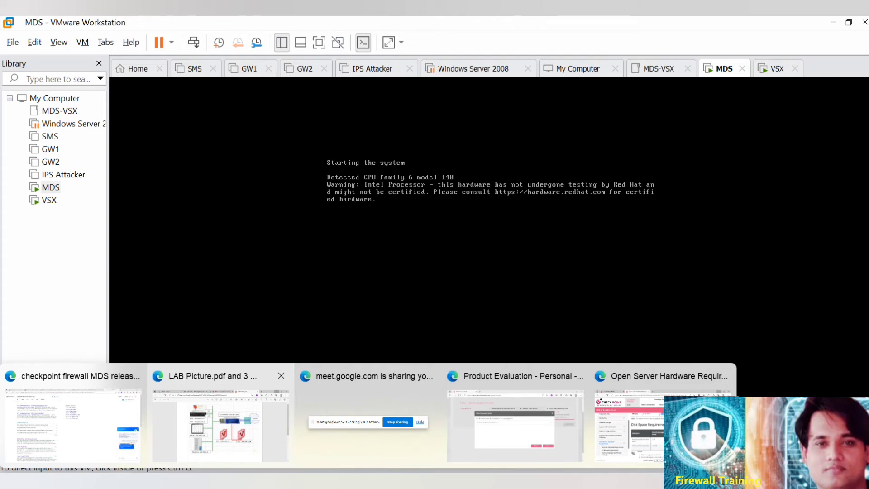
click(221, 424)
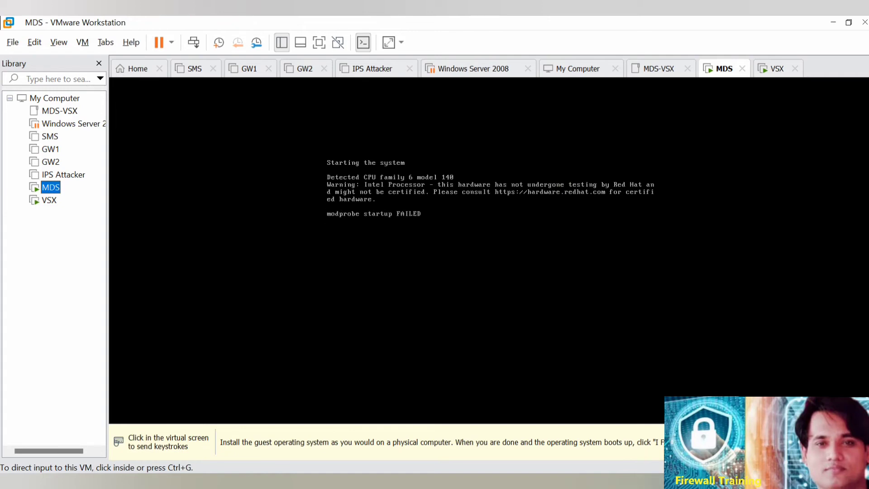
Leave the MDS console and switch to a maximized Microsoft Edge window.
key(ctrl+g)
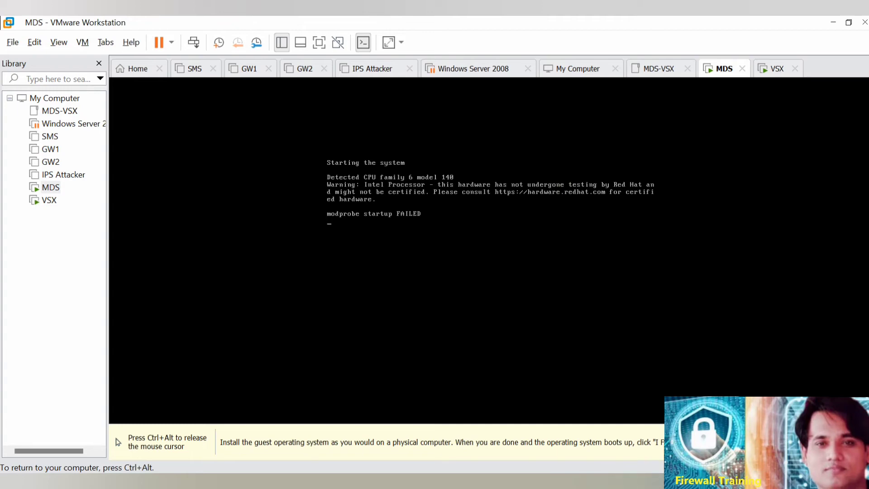
key(ctrl+alt)
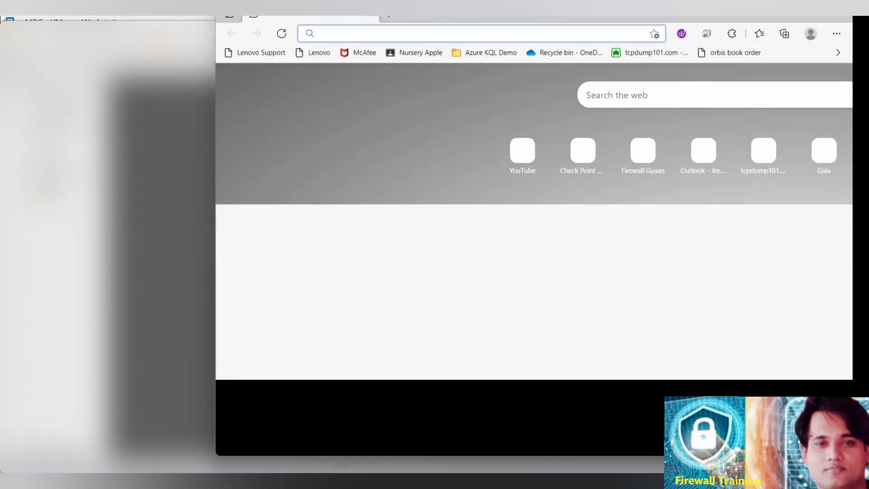
drag(600, 17, 441, 58)
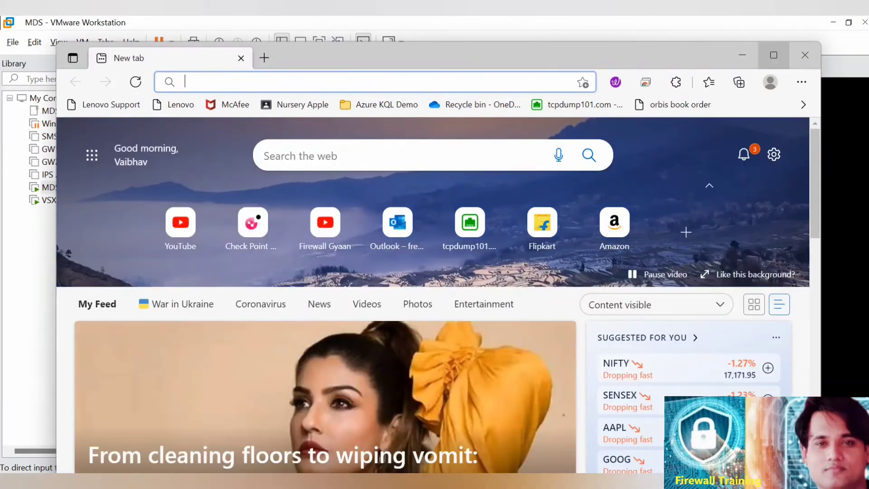
double_click(441, 58)
click(373, 48)
text(https)
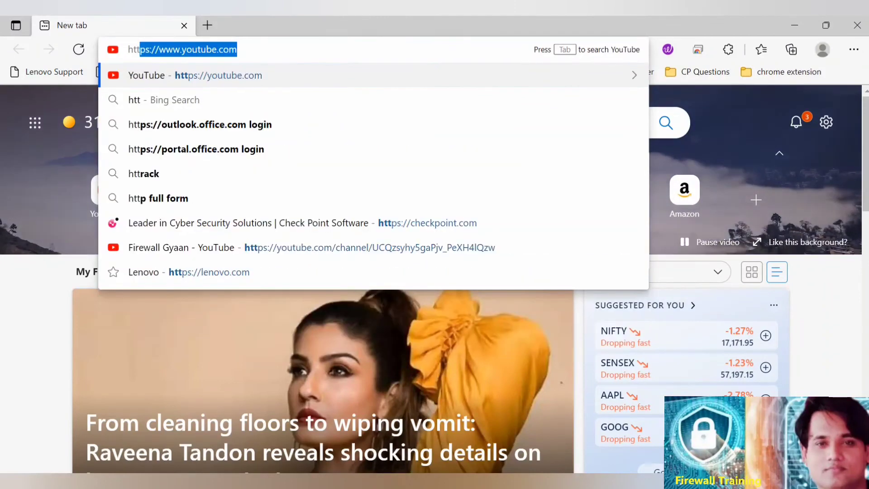
text(://)
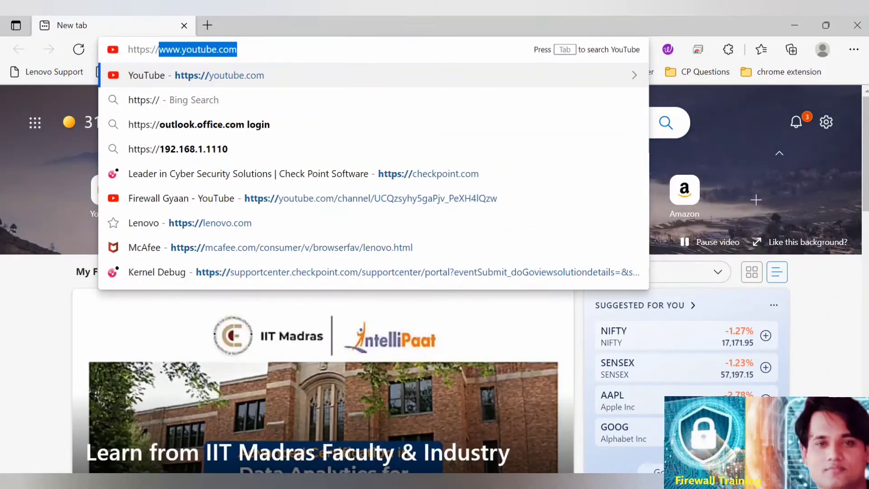
text(192.1)
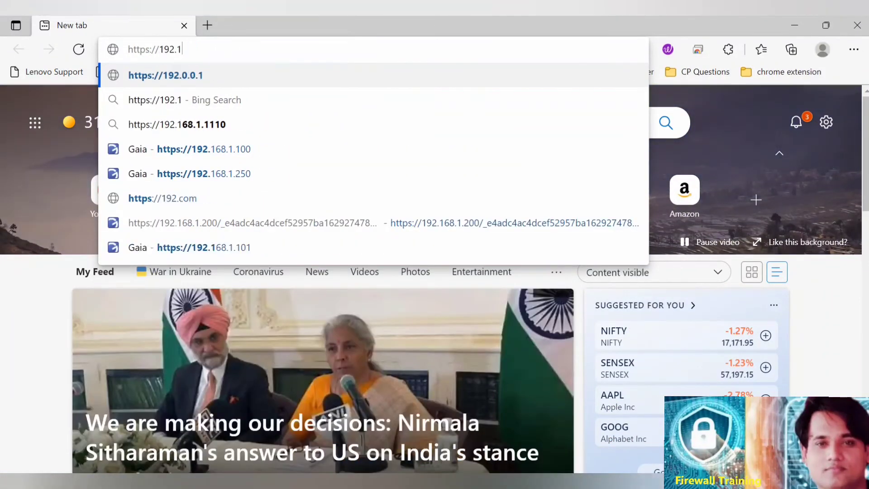
text(68.1.10)
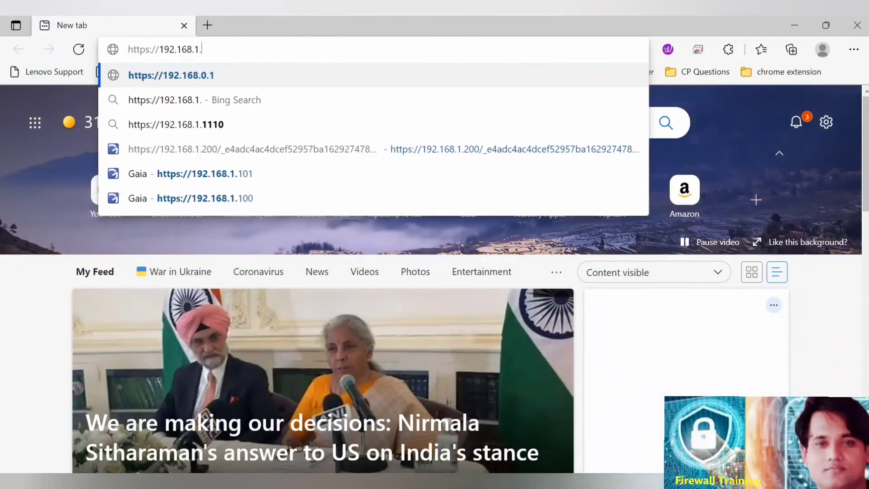
key(BackSpace)
key(BackSpace)
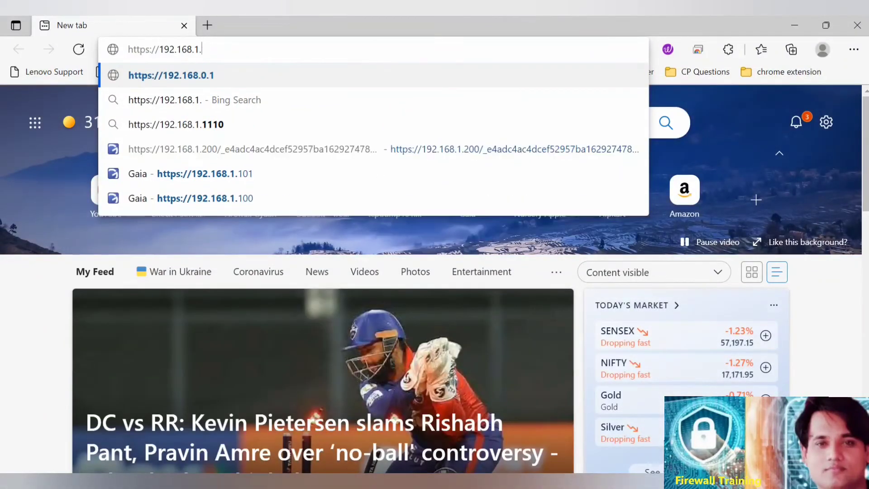
text(2)
key(Delete)
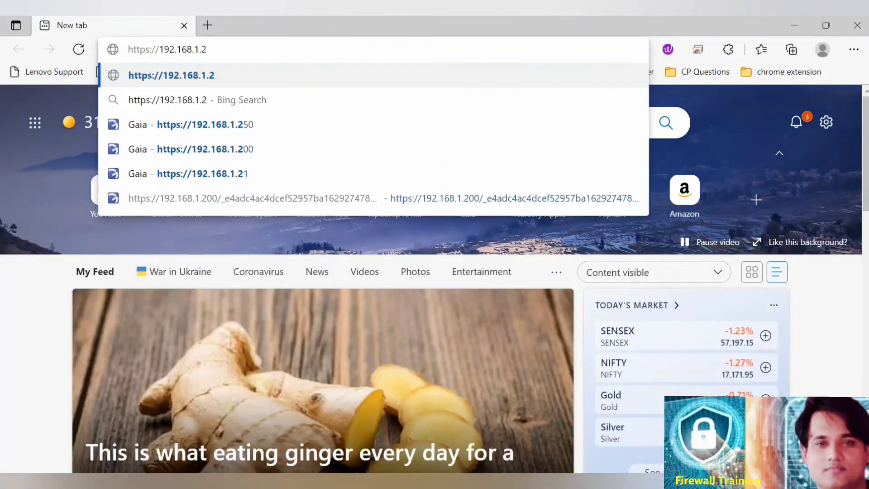
key(Return)
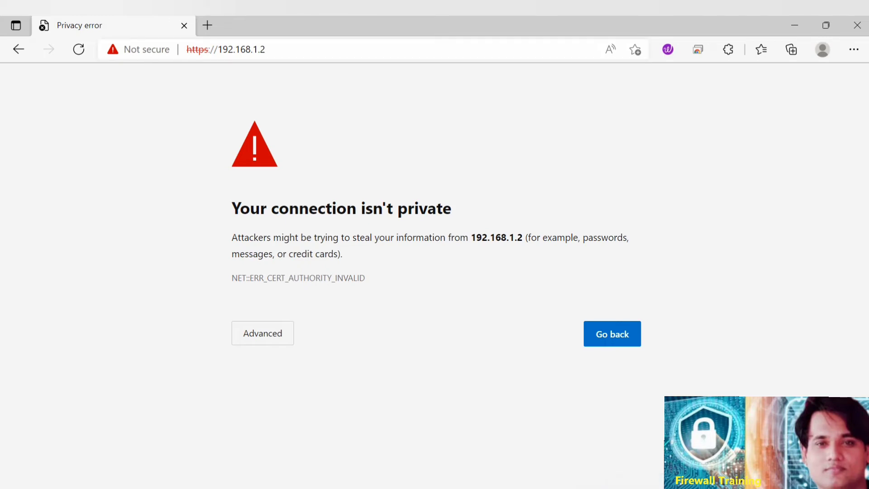
Continue past the certificate warning for 192.168.1.2 and log in to the Gaia Portal as admin with the account password.
click(263, 333)
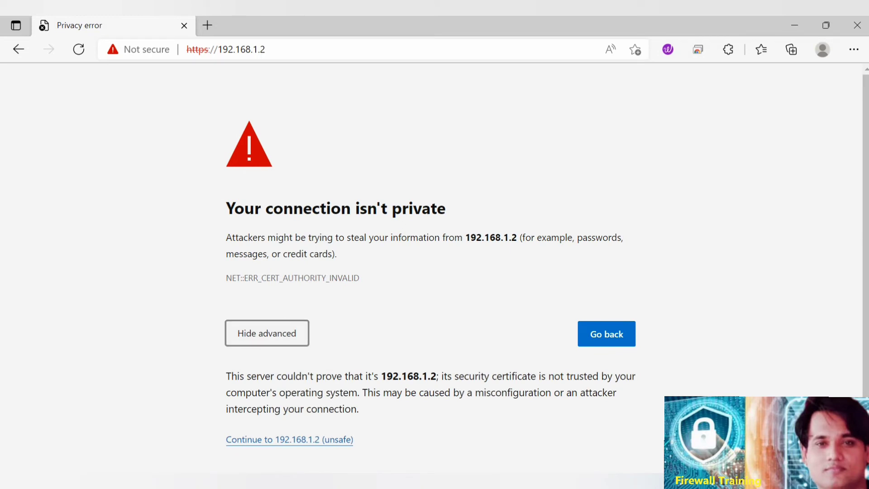
click(290, 439)
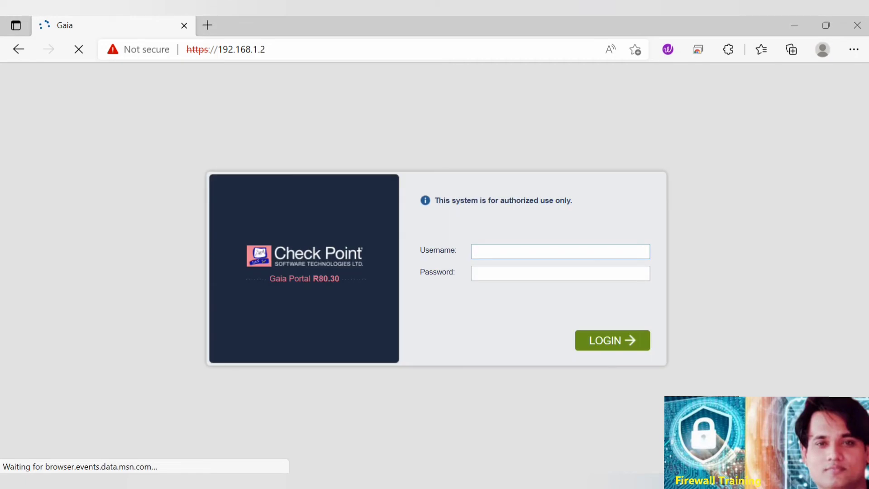
text(admin)
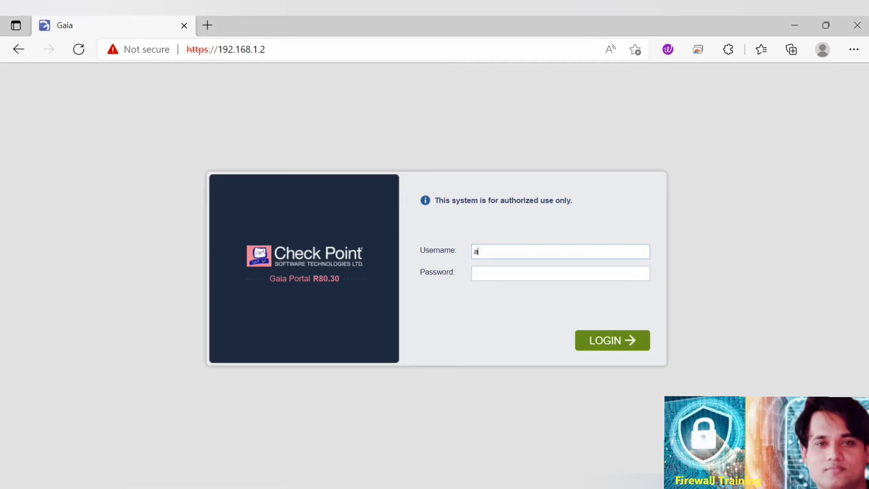
key(Tab)
text(admin123)
key(Return)
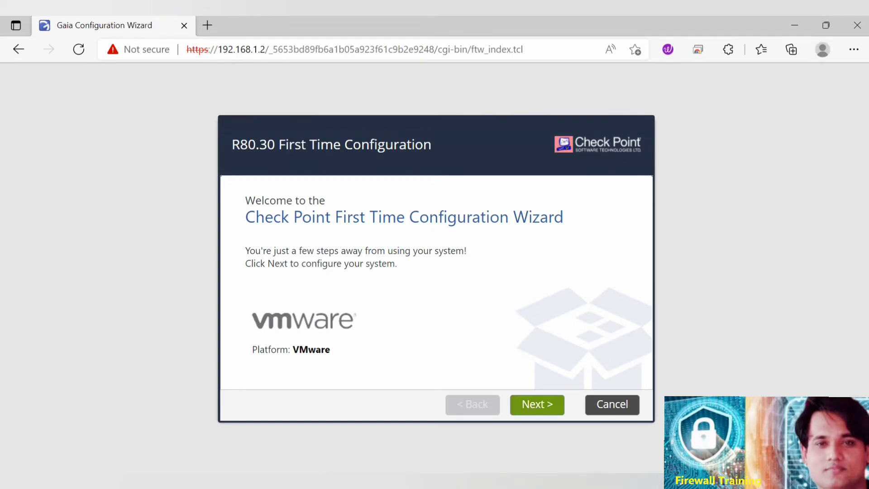
Start the First Time Configuration Wizard with the R80.30 configuration, accepting the eth0 management connection and leaving the eth1 internet connection off.
click(537, 404)
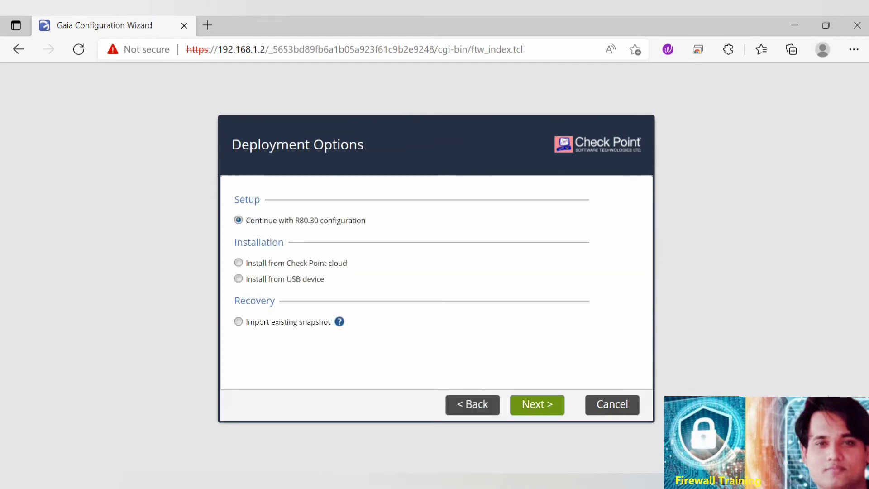
click(537, 404)
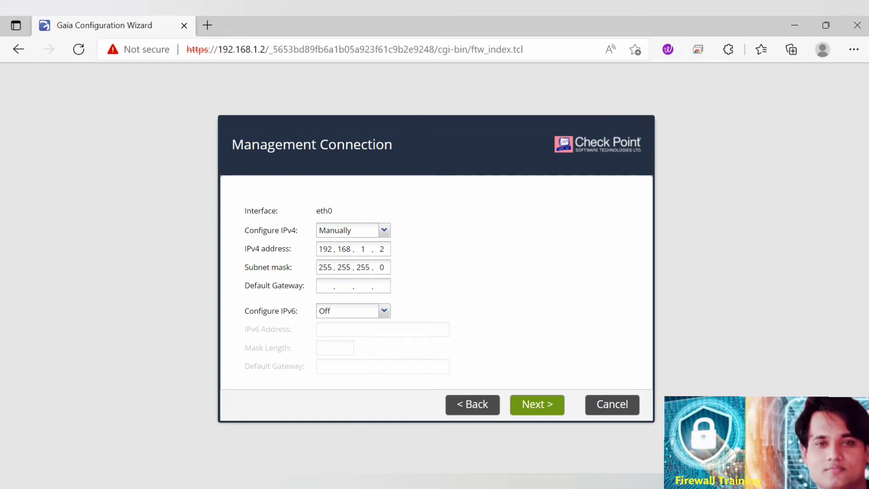
click(537, 404)
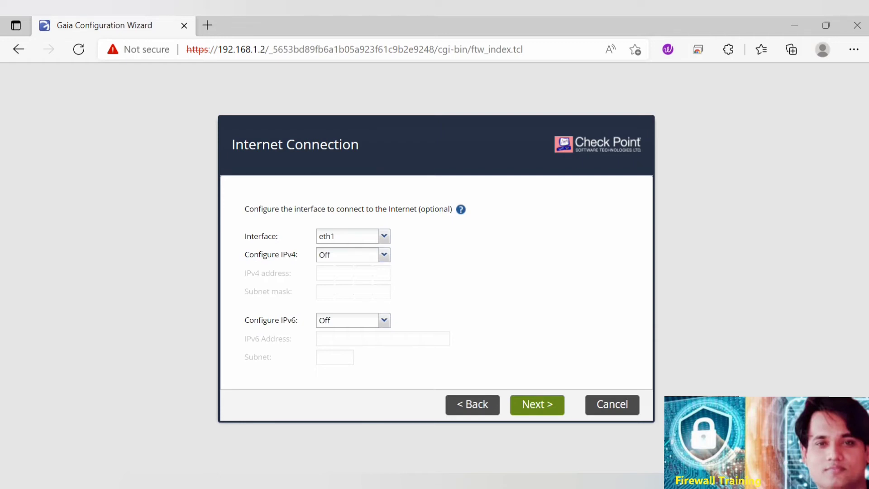
click(537, 404)
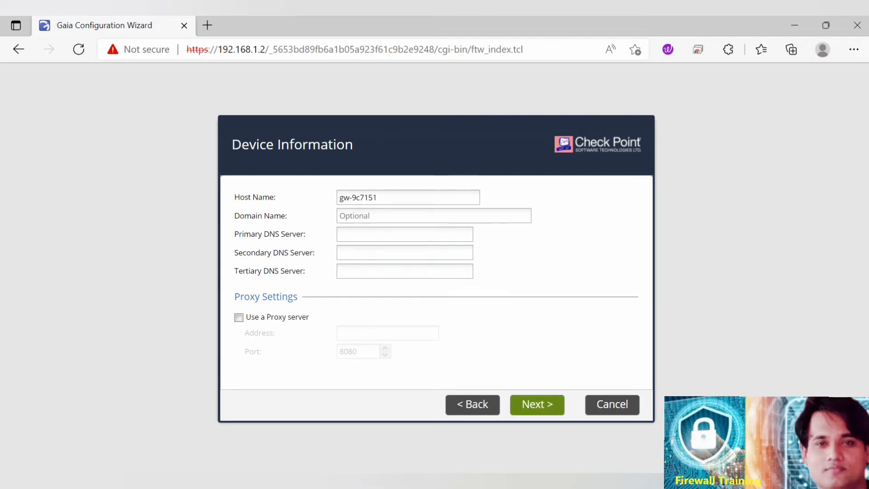
Set the device's host name to MDS, domain name to firewallgyaan.com and primary DNS server to 8.8.8.8.
drag(378, 197, 339, 198)
text(MDS)
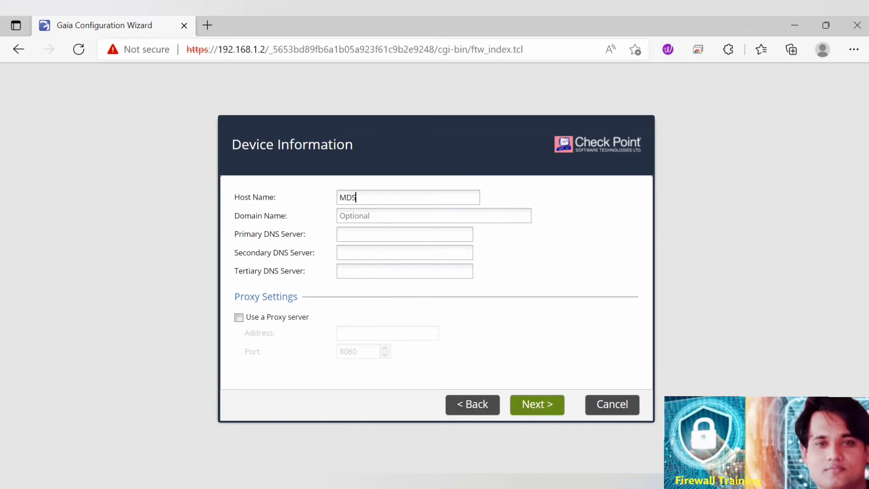
click(341, 216)
text(firewallgyaan.com)
click(341, 234)
text(8.8.8.8)
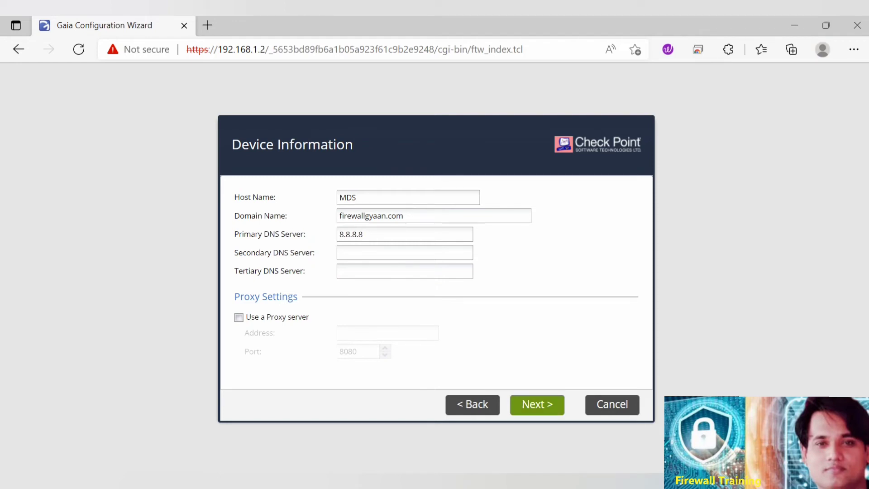
click(537, 404)
Proceed to the installation type and choose Multi-Domain Server instead of Security Management.
click(537, 404)
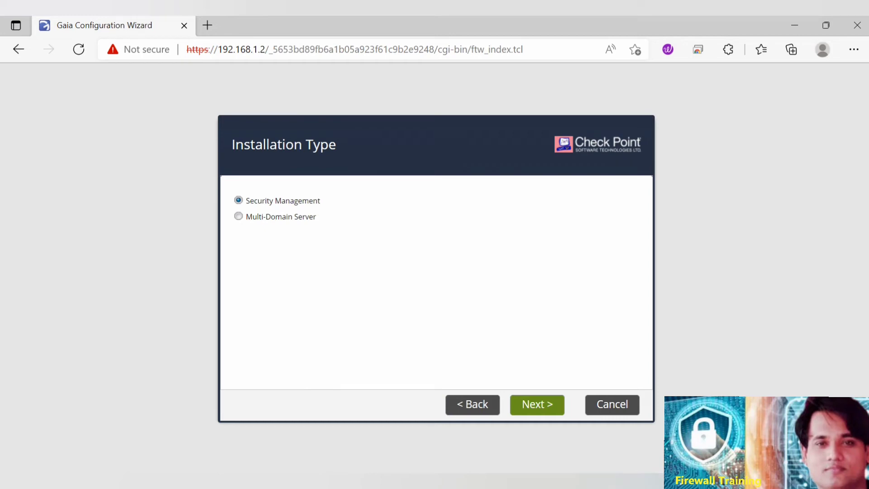
click(239, 217)
click(537, 405)
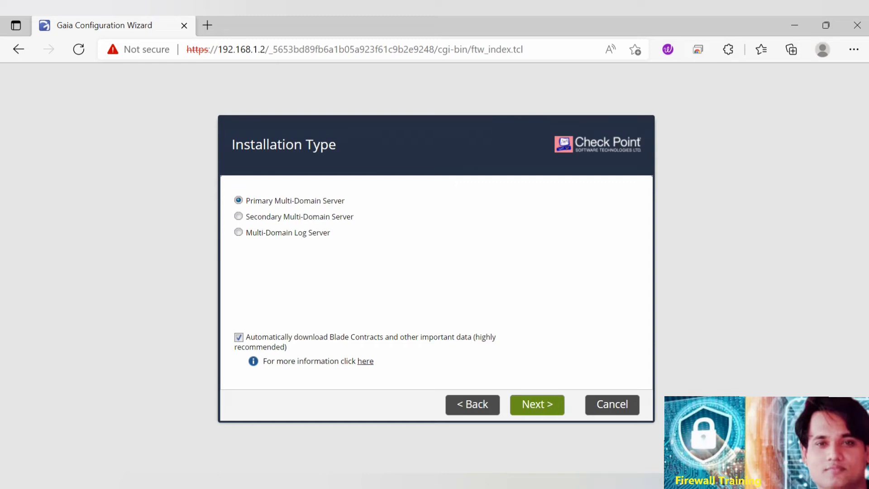
Accept the Primary Multi-Domain Server type with automatic Blade Contract downloads and use eth0 as the leading VIP interface.
click(537, 405)
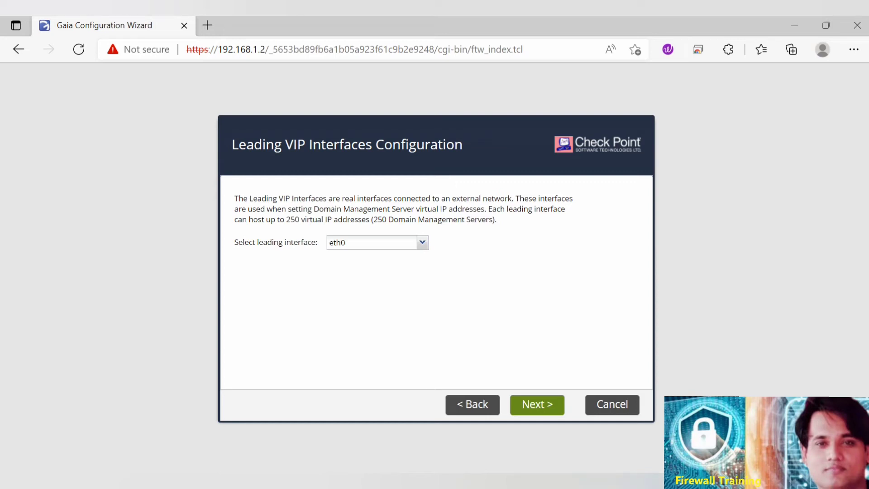
click(422, 243)
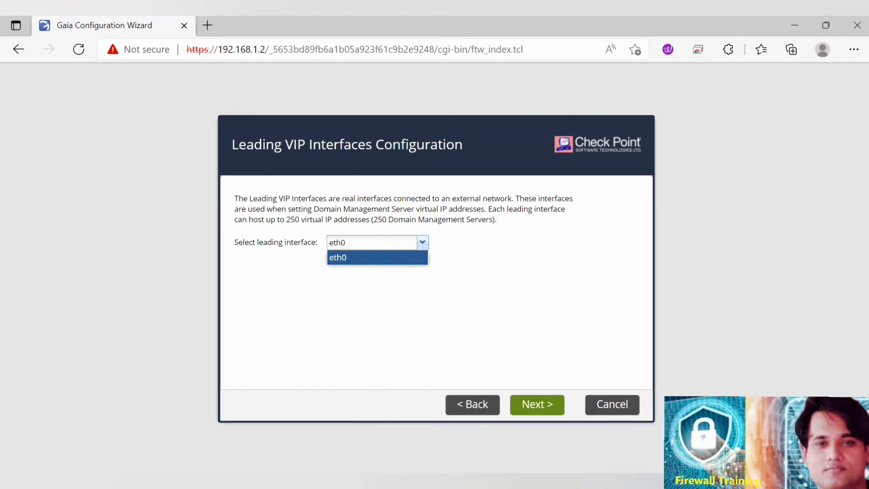
click(422, 242)
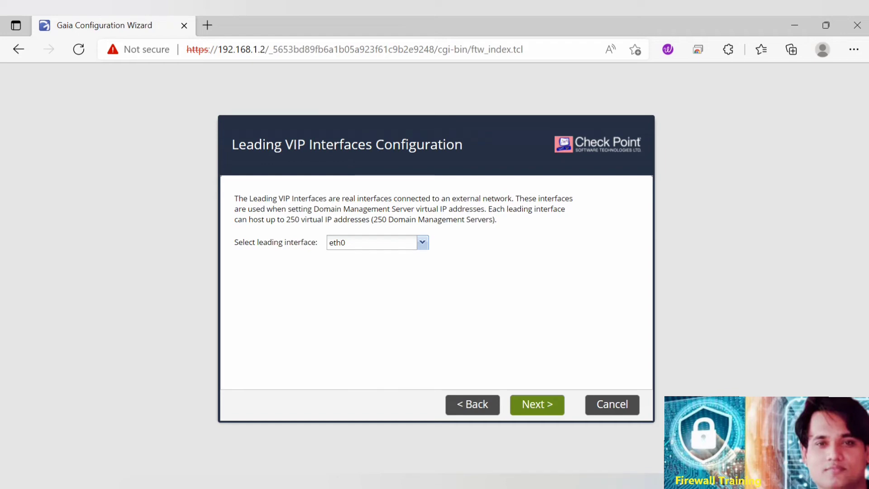
click(537, 404)
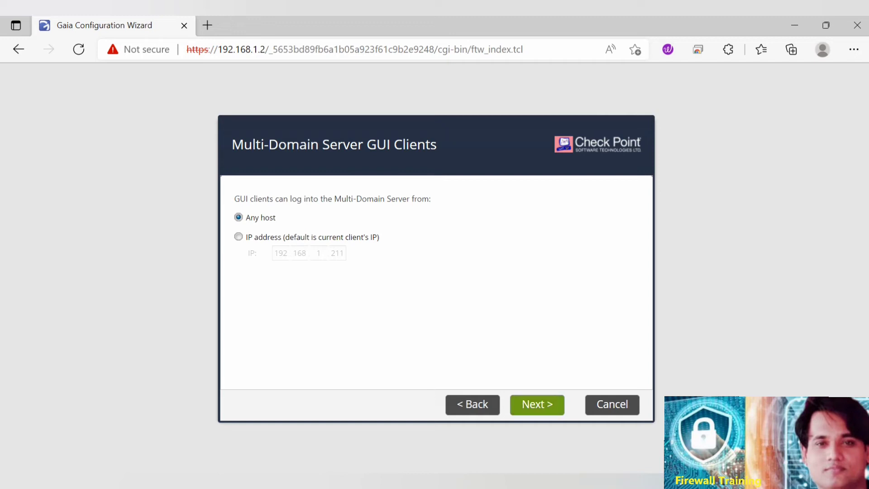
Allow GUI clients from any host, keep the Gaia administrator admin, and finish the wizard to start the configuration process.
click(537, 404)
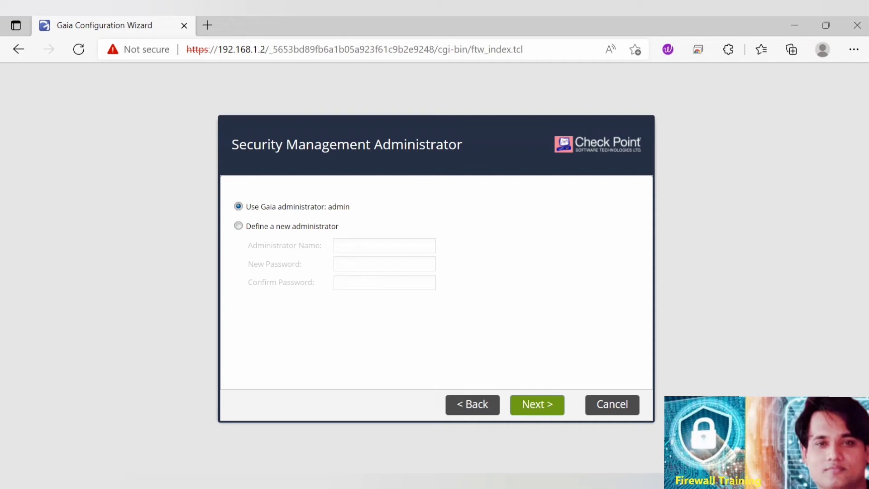
click(537, 404)
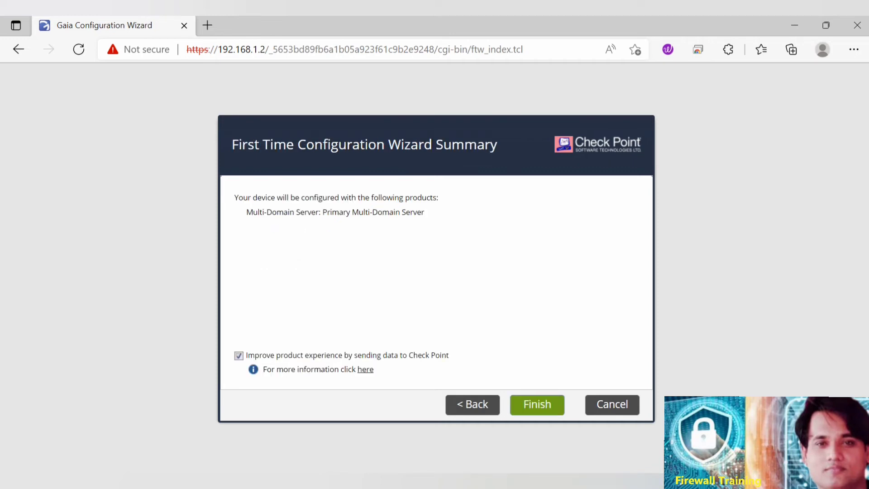
click(537, 404)
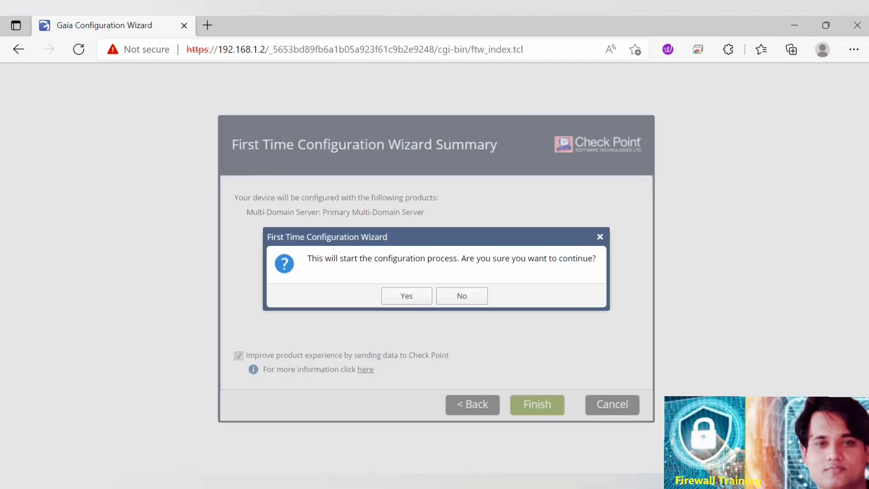
click(407, 295)
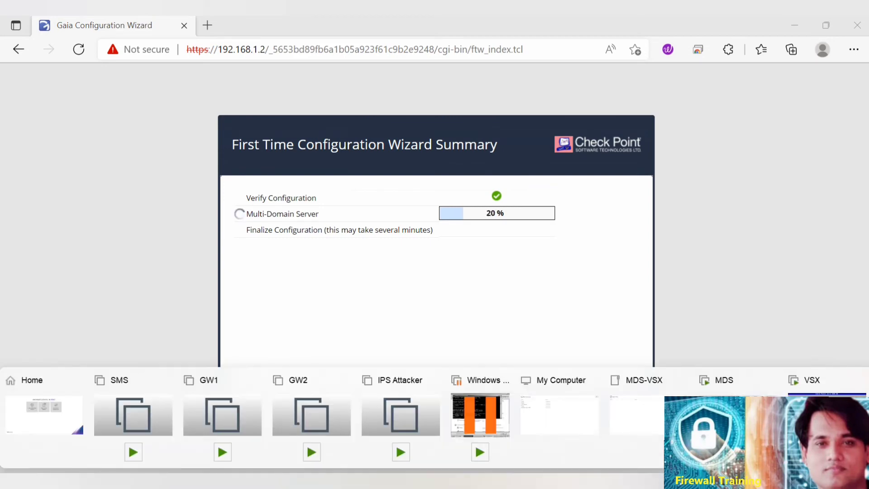
Switch to VMware Workstation and reboot the VSX machine to complete its Gaia R80.30 installation.
click(479, 414)
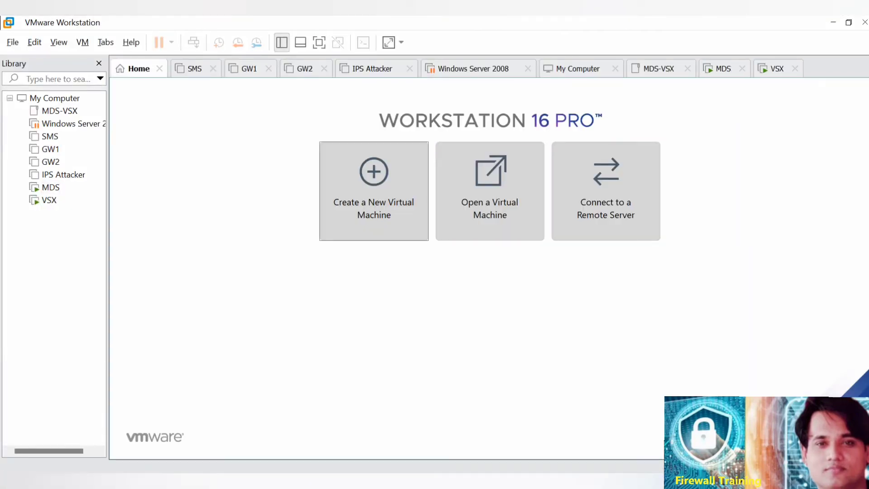
click(784, 69)
key(ctrl+g)
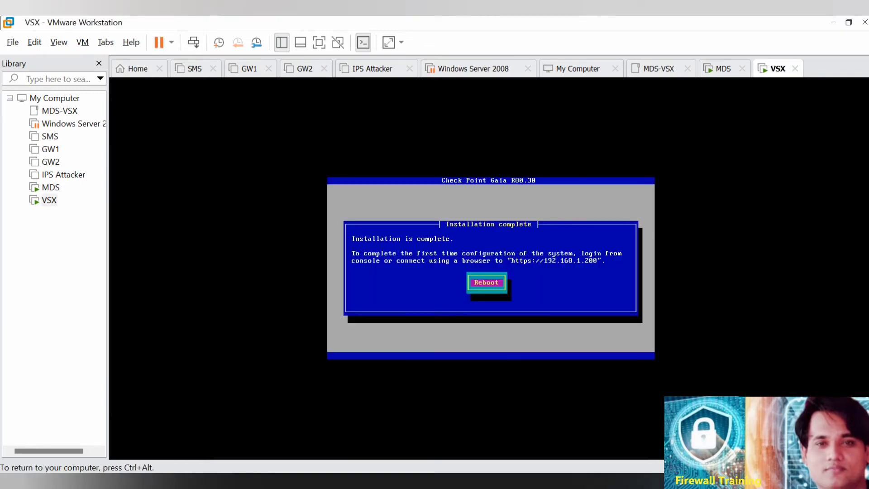
key(Return)
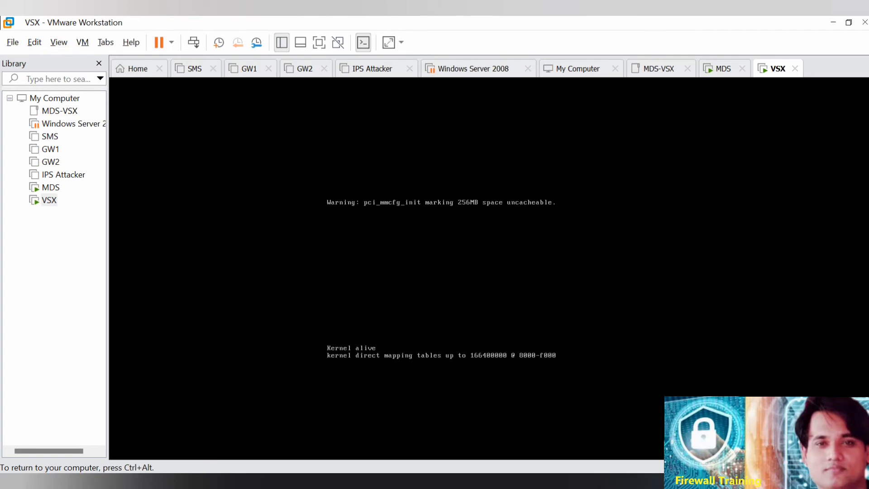
key(ctrl+alt)
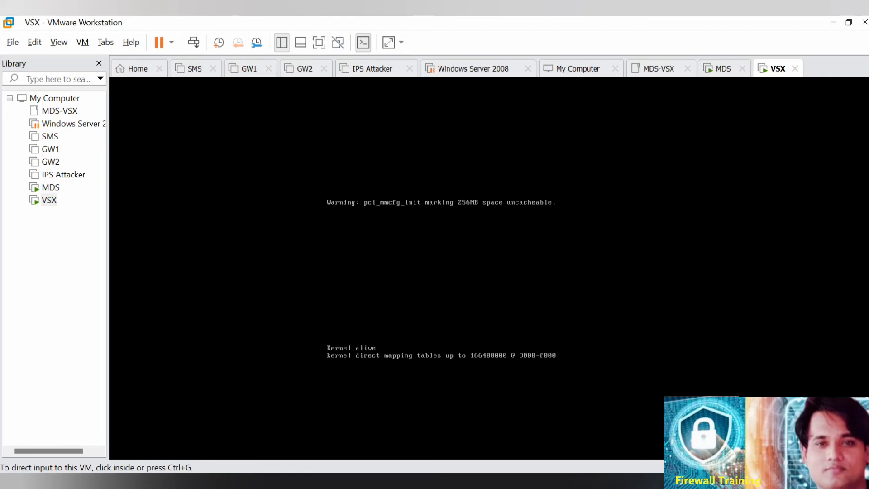
Check the Multi-Domain Server configuration progress in the browser and the VSX machine's boot in VMware Workstation.
mouse_move(434, 482)
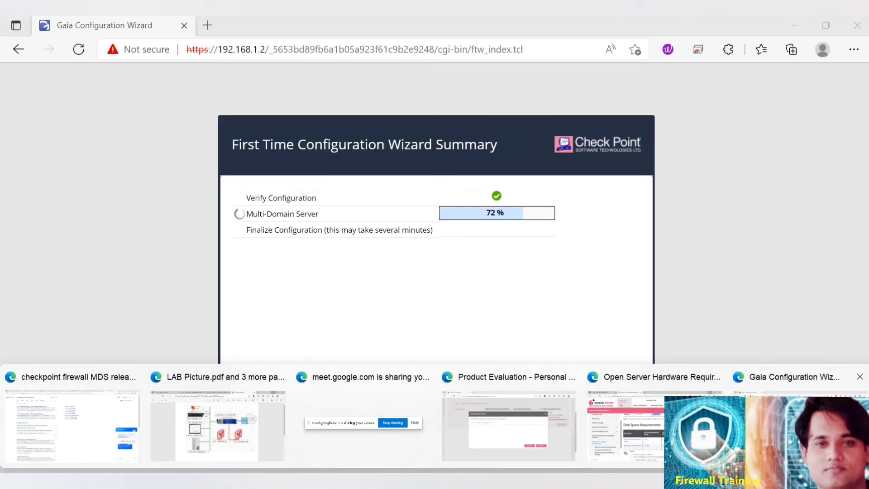
click(796, 425)
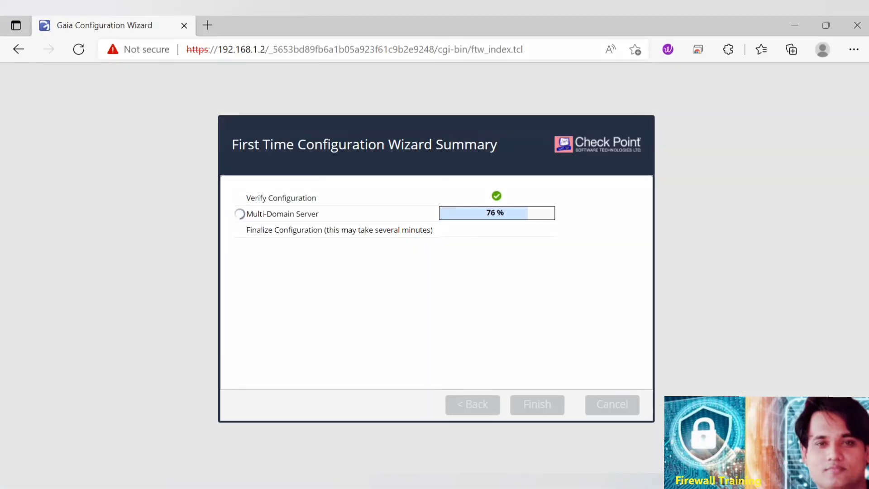
mouse_move(435, 482)
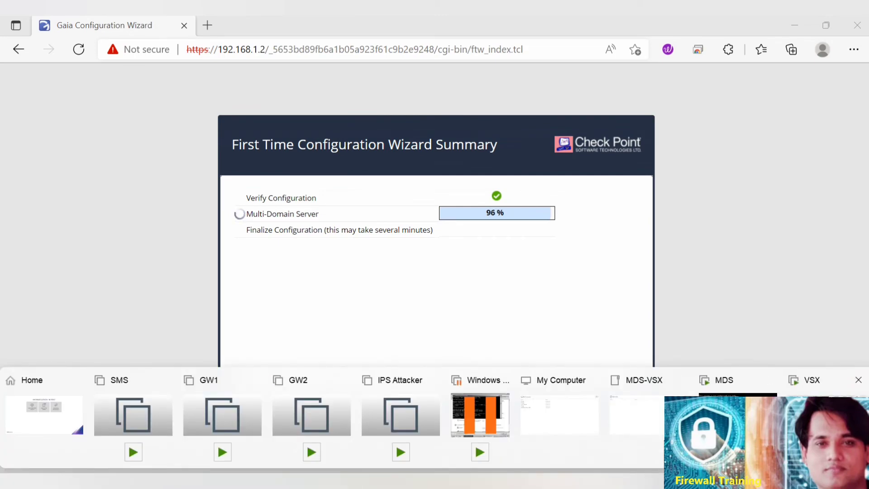
click(821, 414)
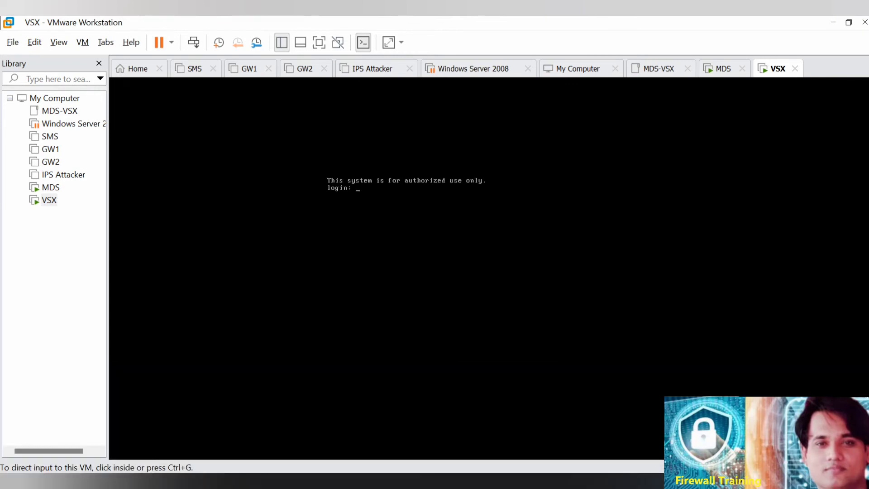
mouse_move(365, 481)
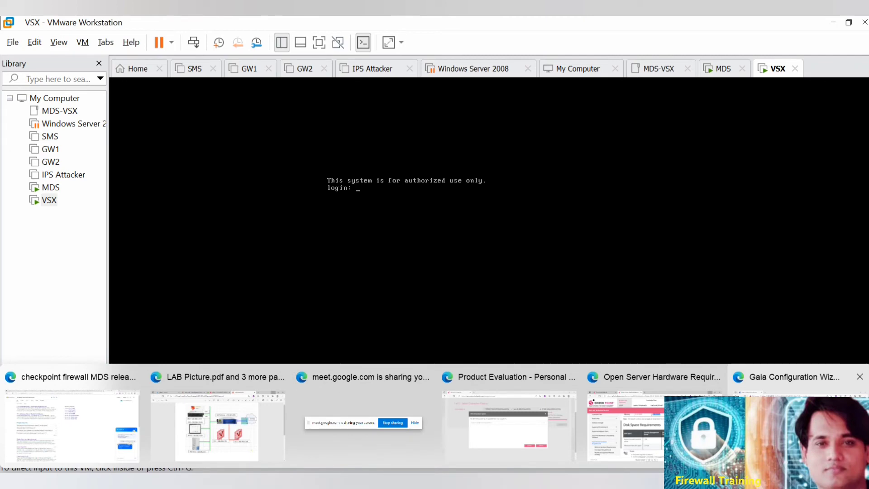
click(790, 376)
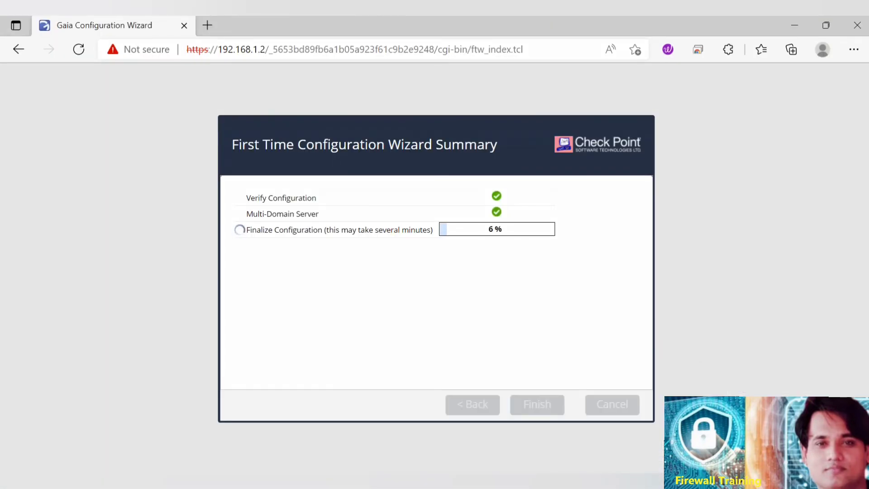
click(207, 25)
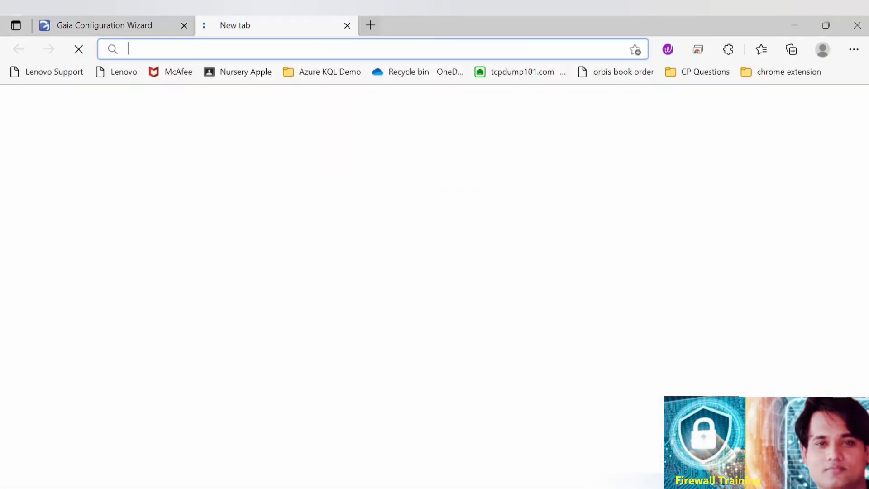
text(htt)
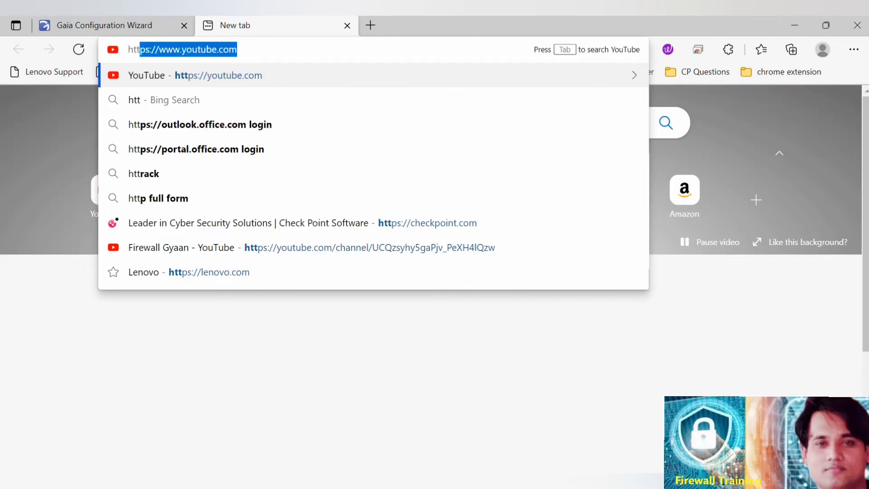
text(ps://192)
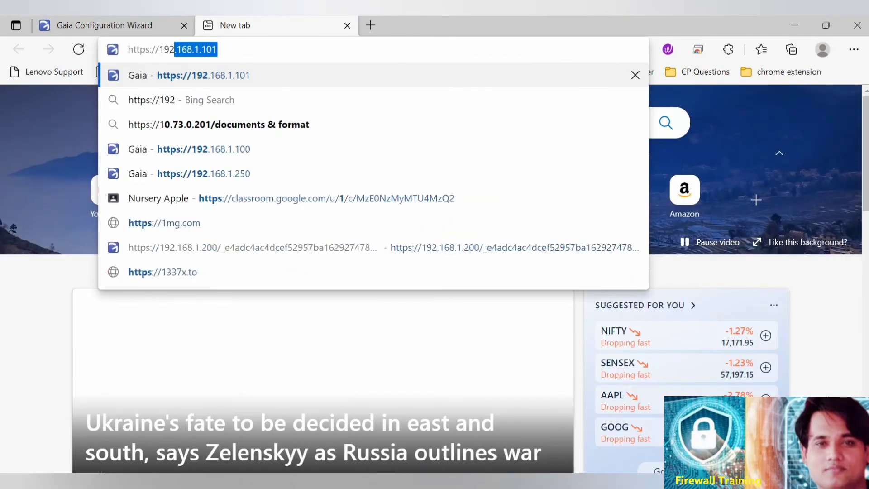
text(.168.)
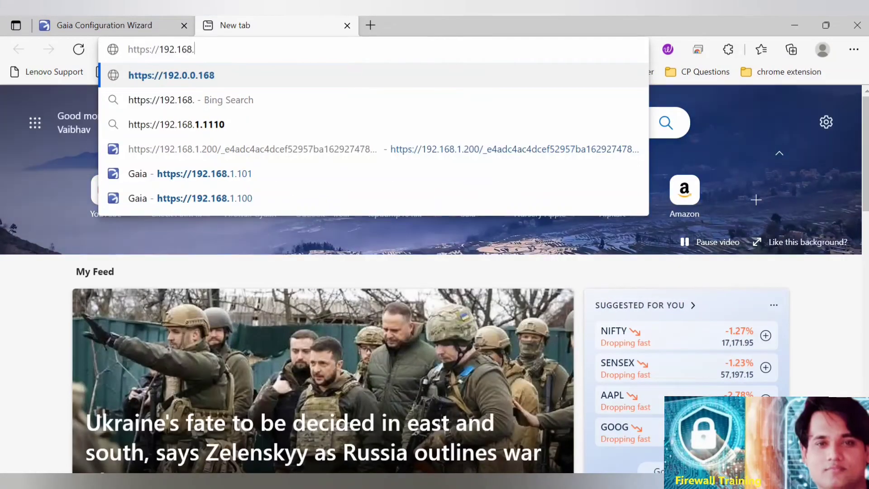
text(1.200)
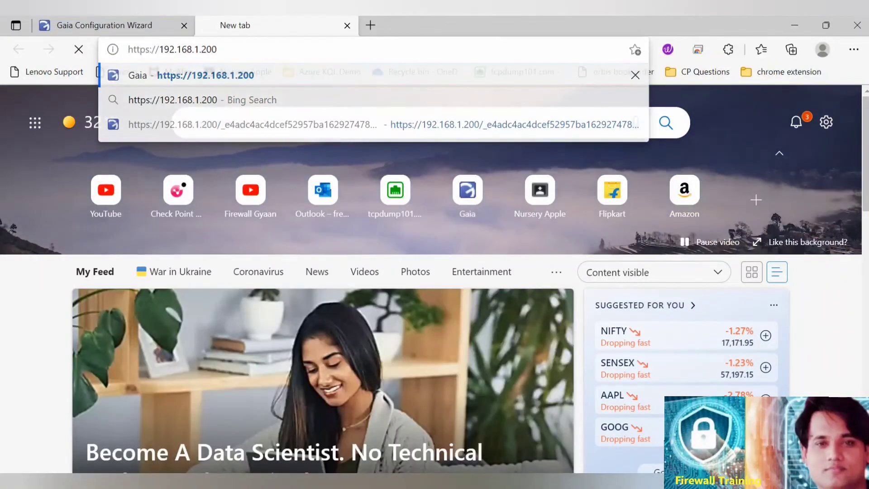
key(Return)
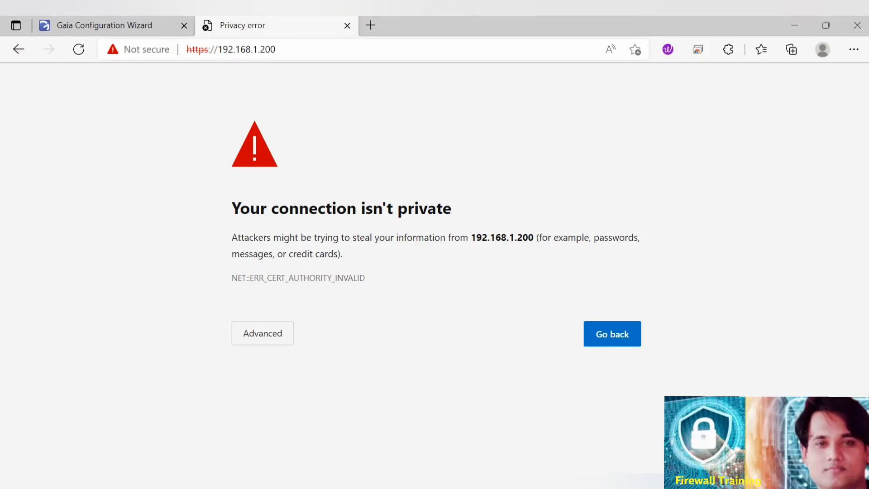
click(262, 333)
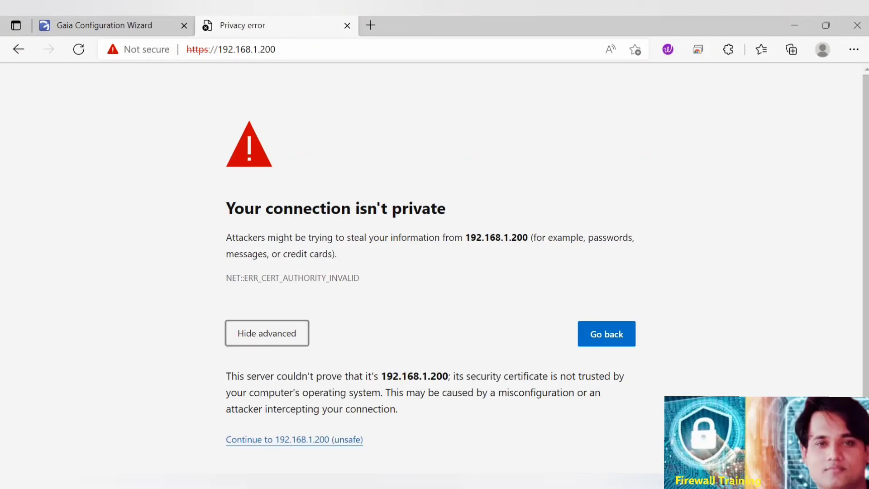
click(294, 440)
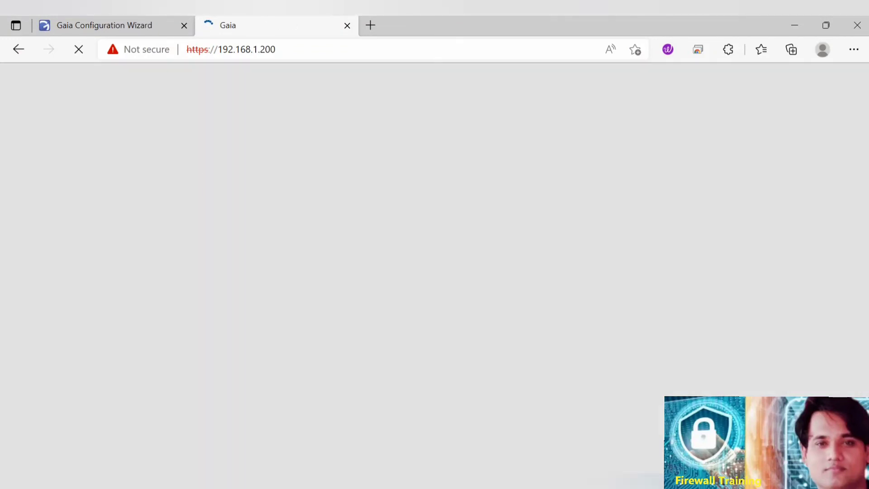
Log in to the VSX machine's Gaia Portal as admin with the account password.
text(admin)
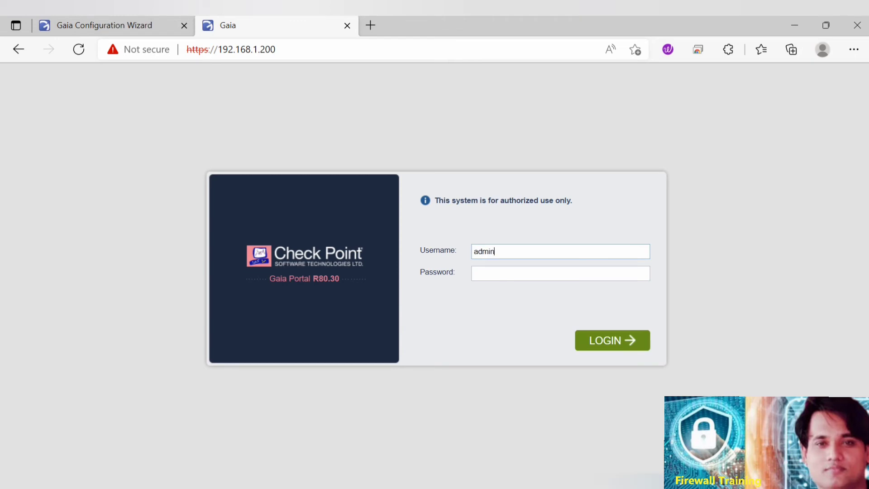
key(Tab)
text(********)
key(Return)
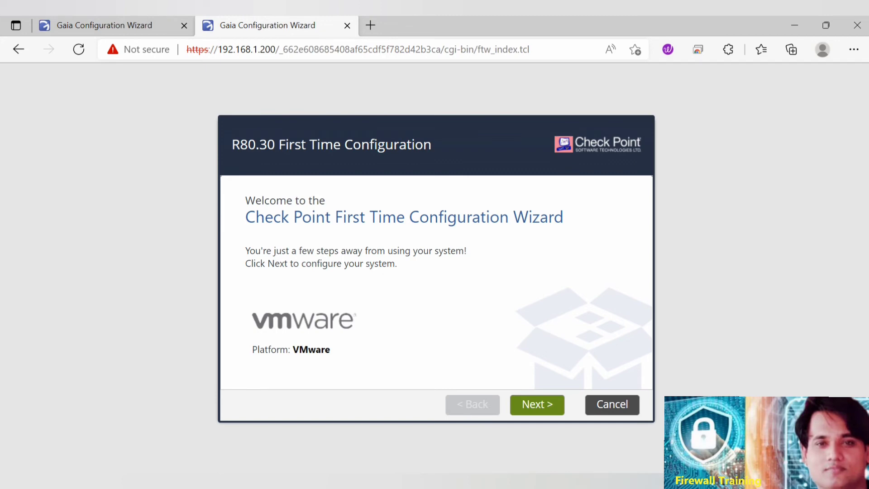
Start the VSX machine's First Time Configuration Wizard with the R80.30 configuration and accept the eth0 management connection.
click(537, 404)
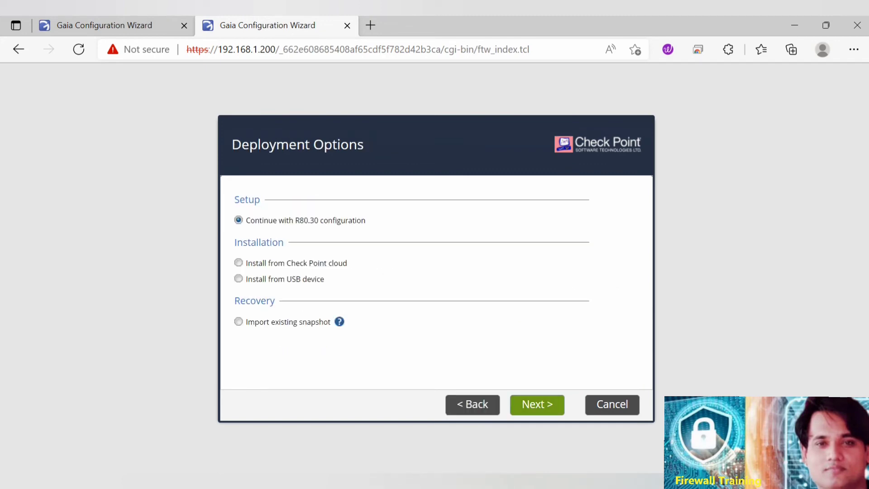
click(537, 404)
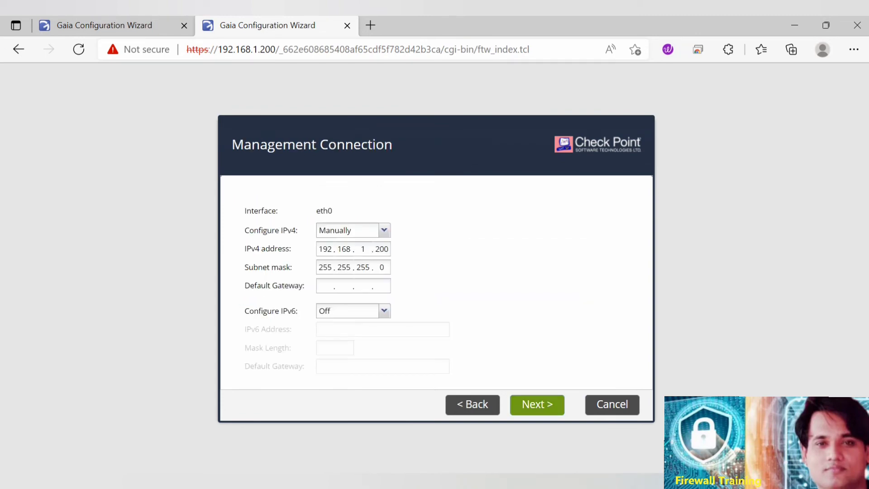
click(537, 404)
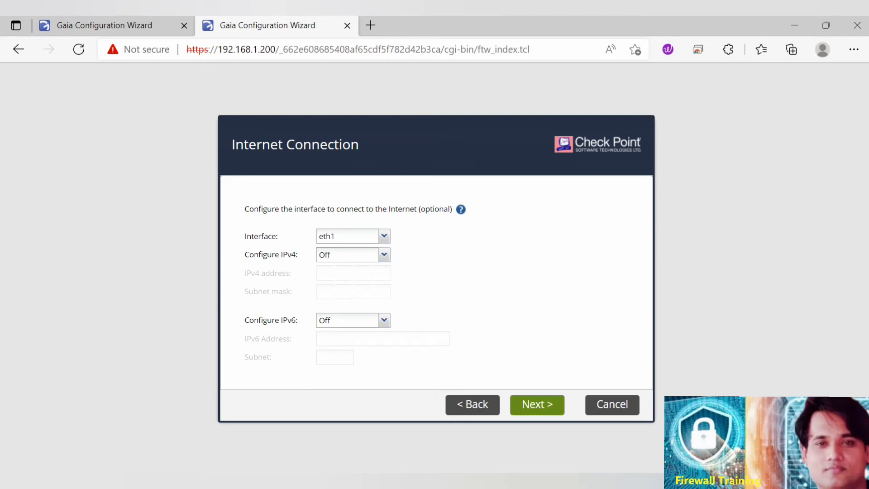
Configure the eth1 internet connection manually with IPv4 address 10.1.1.200 and subnet mask 255.255.255.0, and proceed to the device information.
click(383, 254)
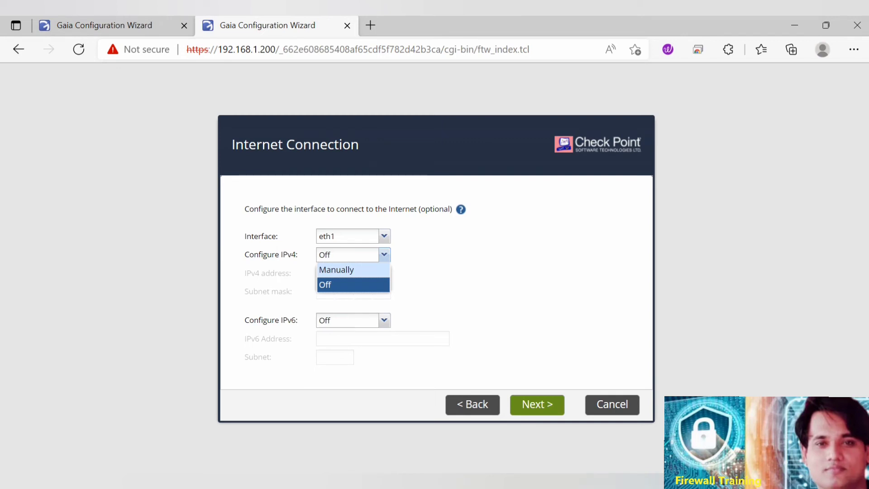
click(336, 269)
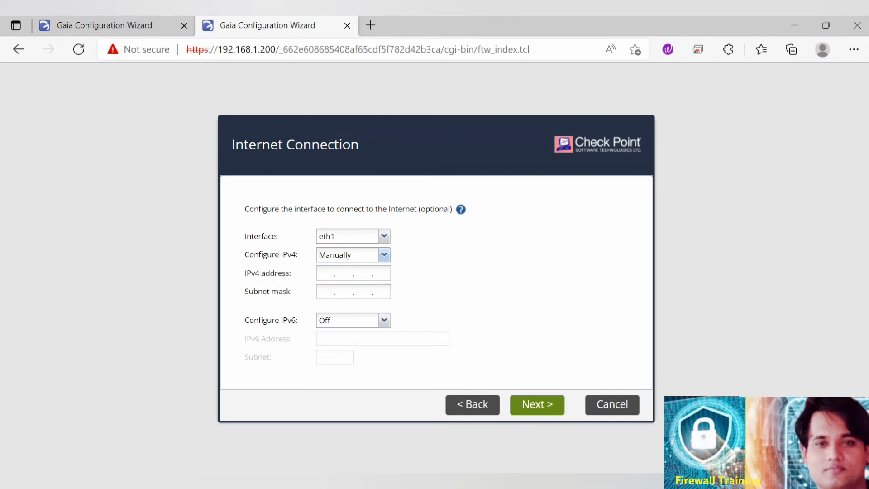
click(326, 273)
text(10)
text(1)
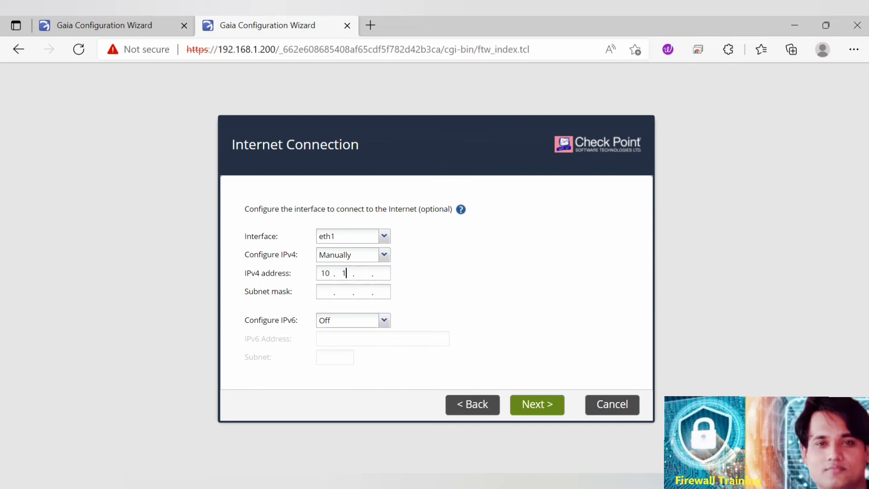
text(.1)
text(.)
text(200)
text(255.)
text(255.255.)
text(0)
click(537, 405)
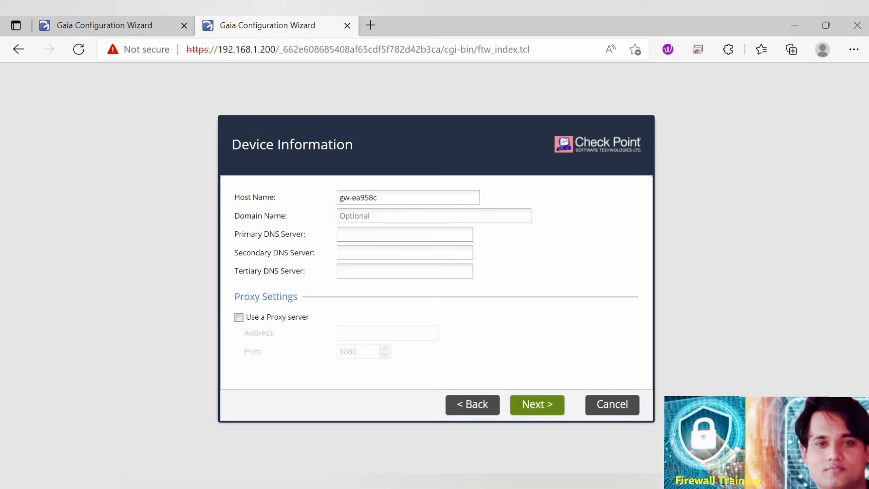
Set the host name to VSX, the domain name to firewallgyaan.com and the primary DNS server to 8.8.8.8, and proceed.
key(ctrl+a)
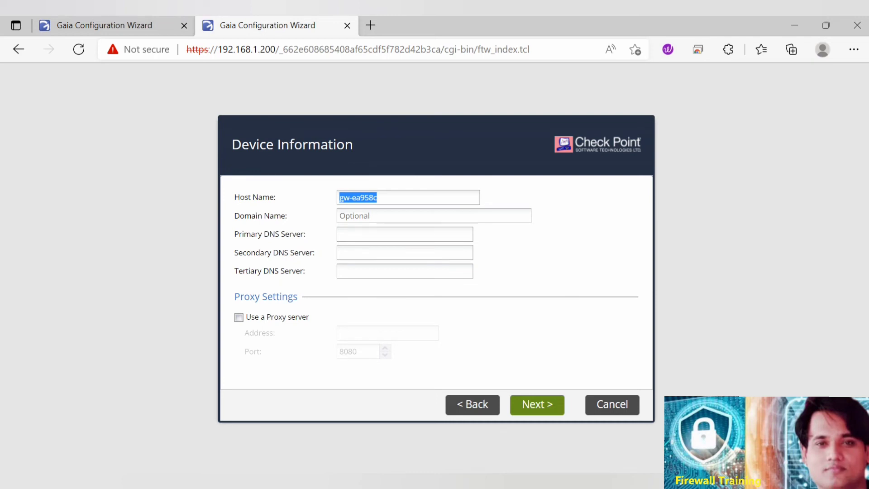
text(VSX)
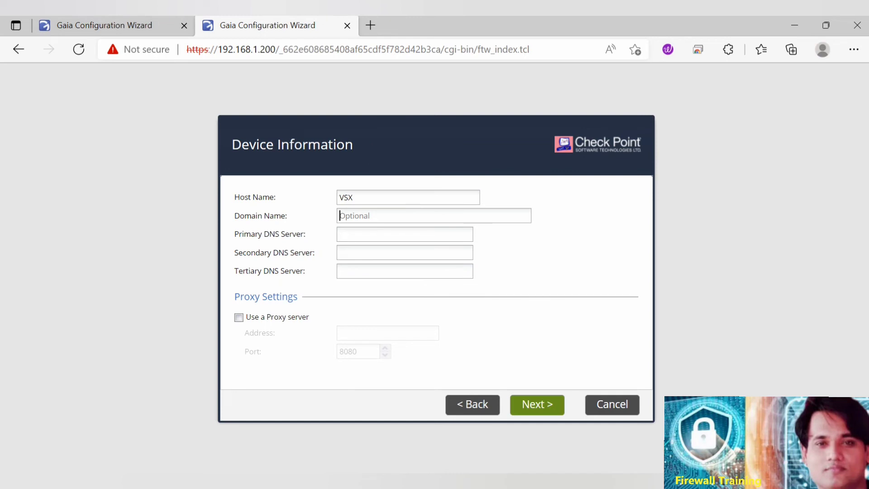
text(firewallgyaan.com)
click(340, 234)
text(8.8.8.8)
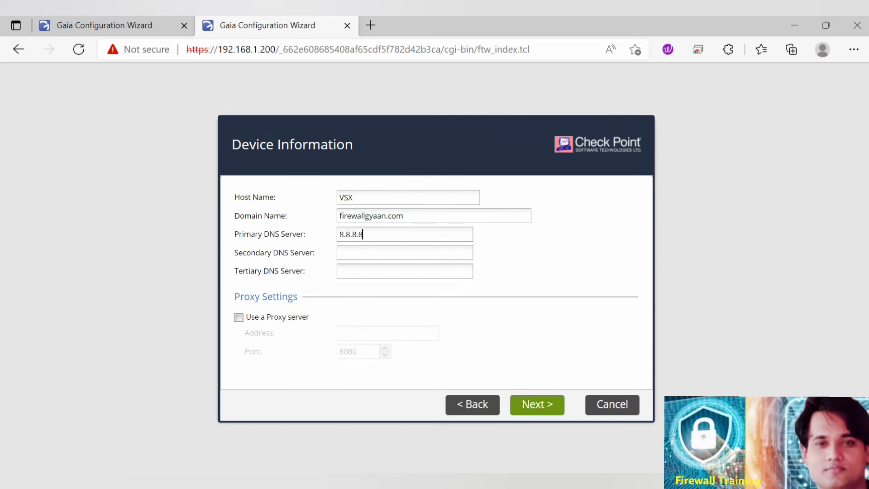
click(537, 404)
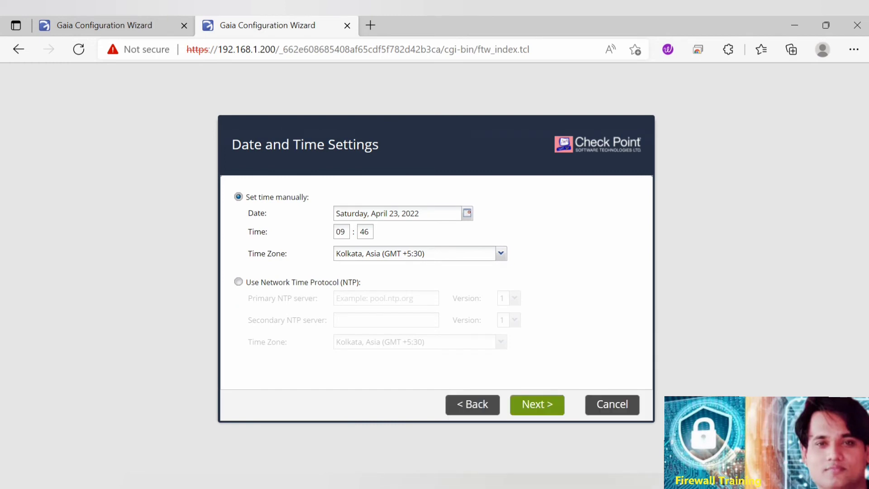
Accept the date, time and installation type, exclude Security Management from the products, and mark the unit as part of a ClusterXL cluster.
click(537, 404)
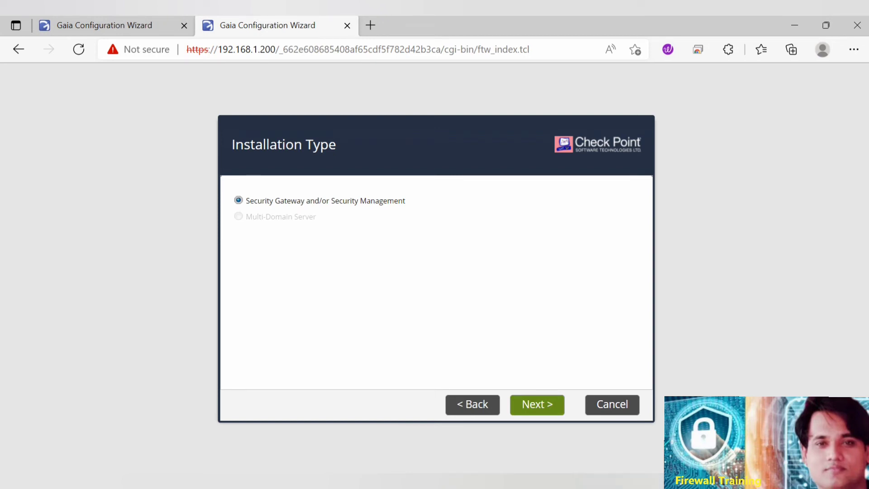
click(537, 404)
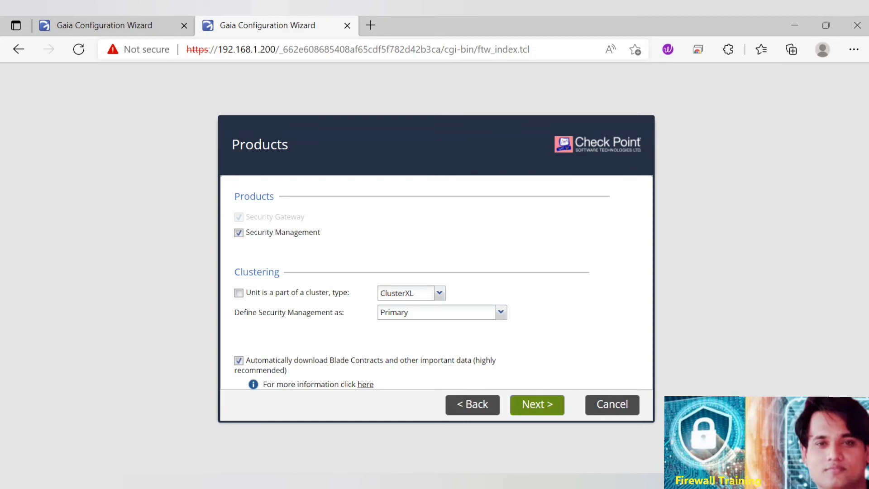
click(239, 232)
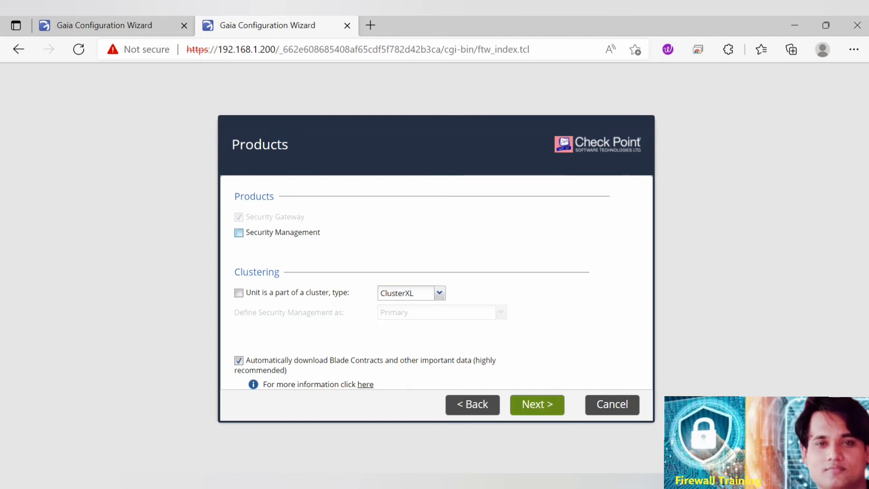
click(238, 292)
click(537, 404)
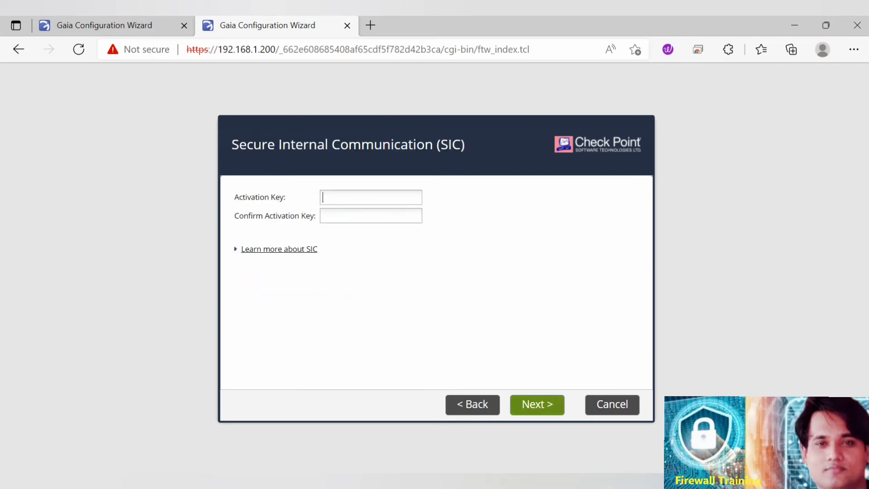
Enter and confirm the SIC activation key, and finish the wizard to start configuring the VSX machine.
text(123456)
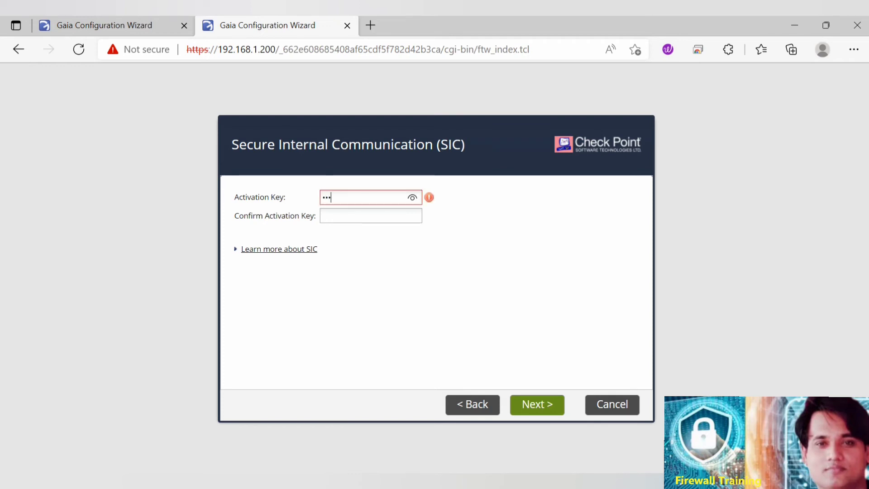
text(78)
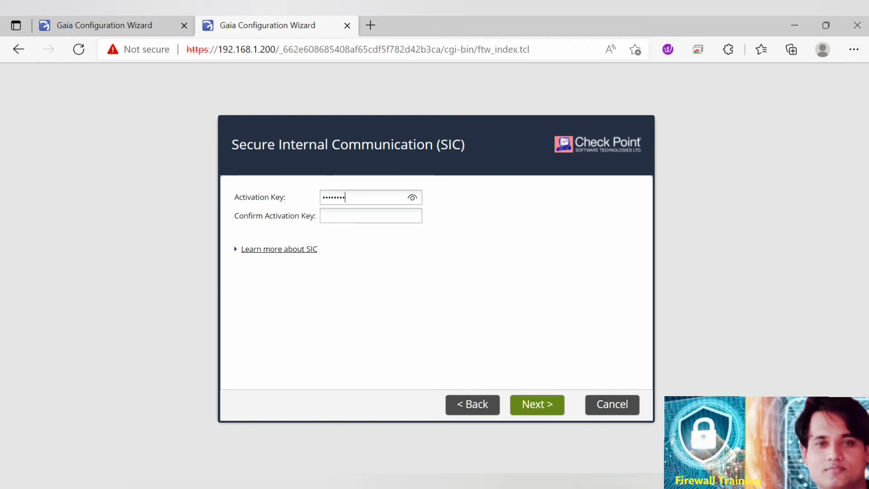
key(Tab)
text(1234567)
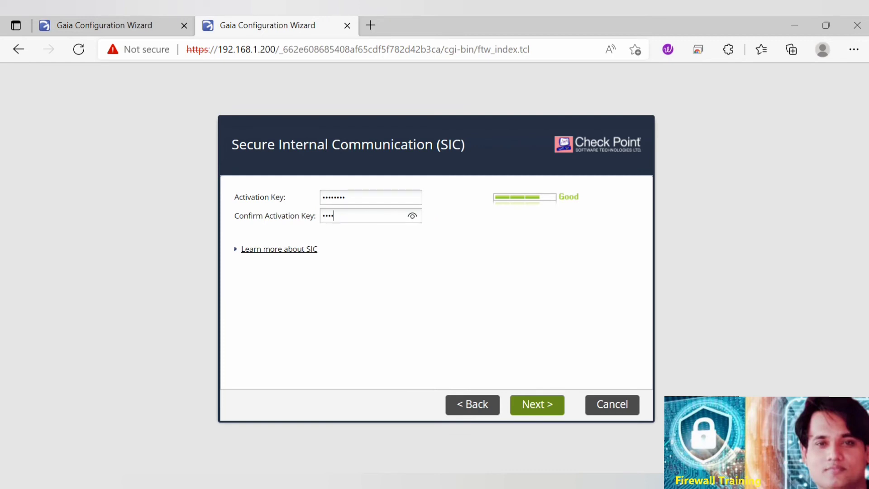
text(8)
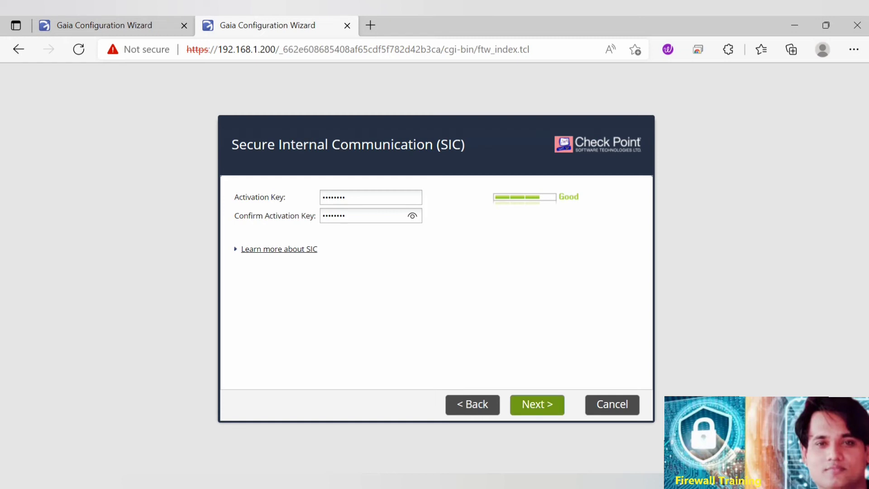
click(537, 404)
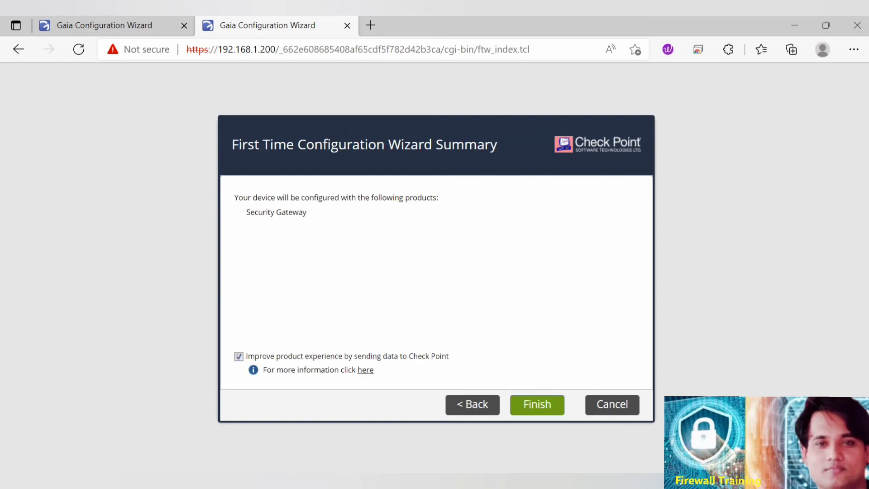
click(537, 404)
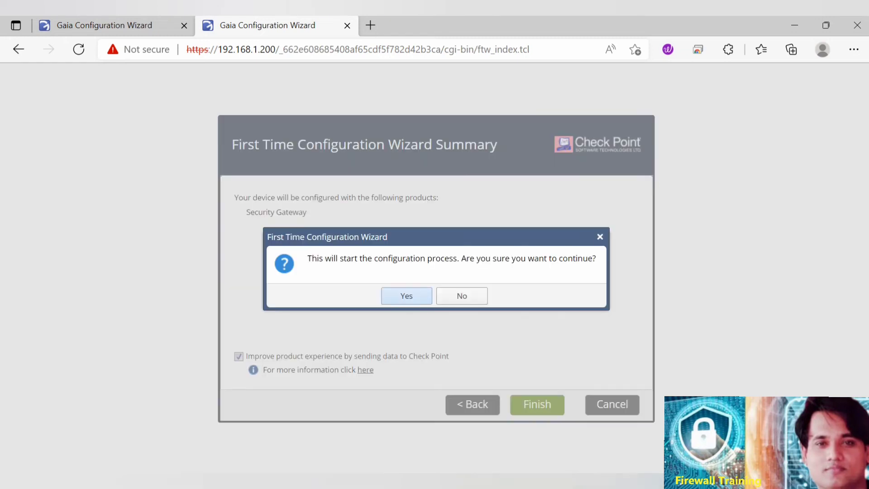
key(Return)
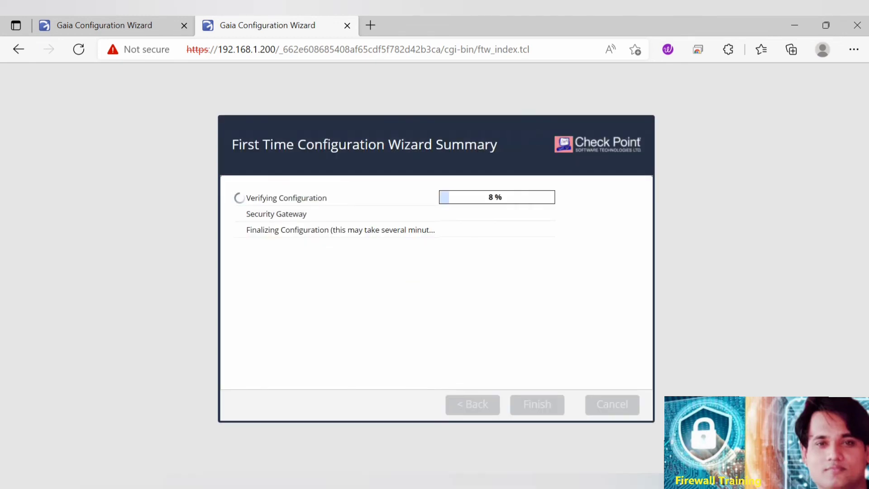
Check the MDS machine's configuration progress and open the Check Point User Center in a new browser tab.
click(104, 26)
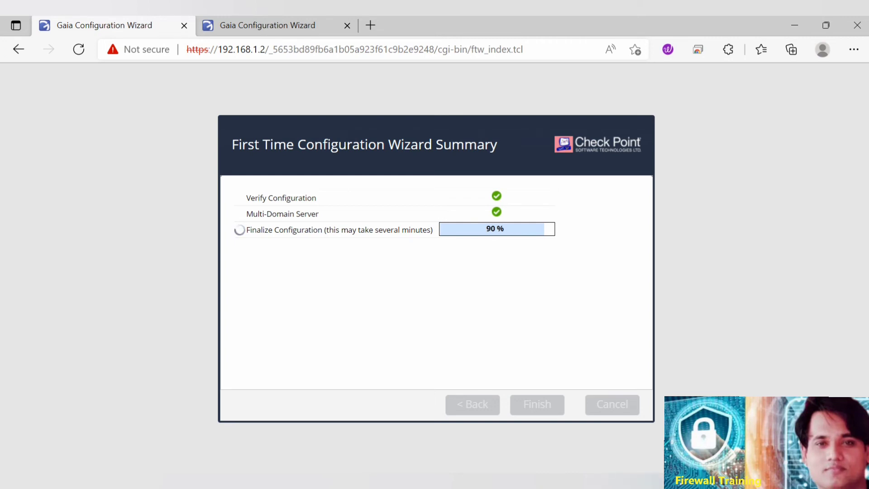
key(ctrl+t)
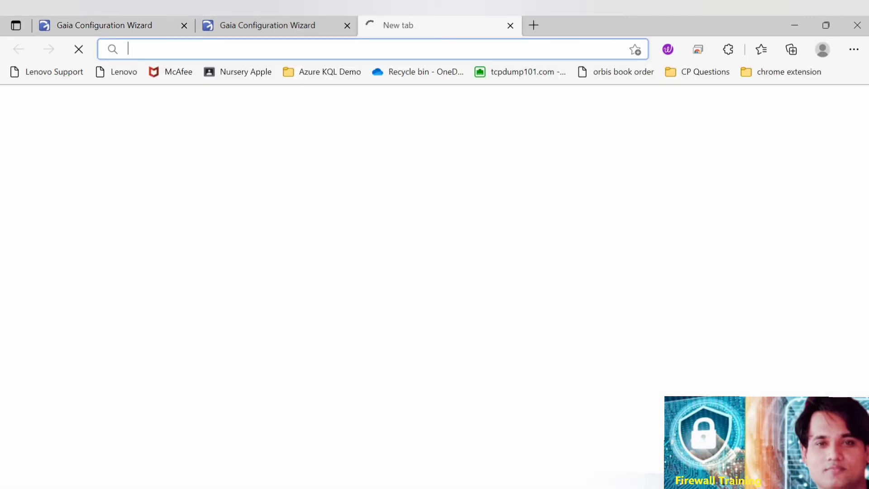
text(ch)
key(Return)
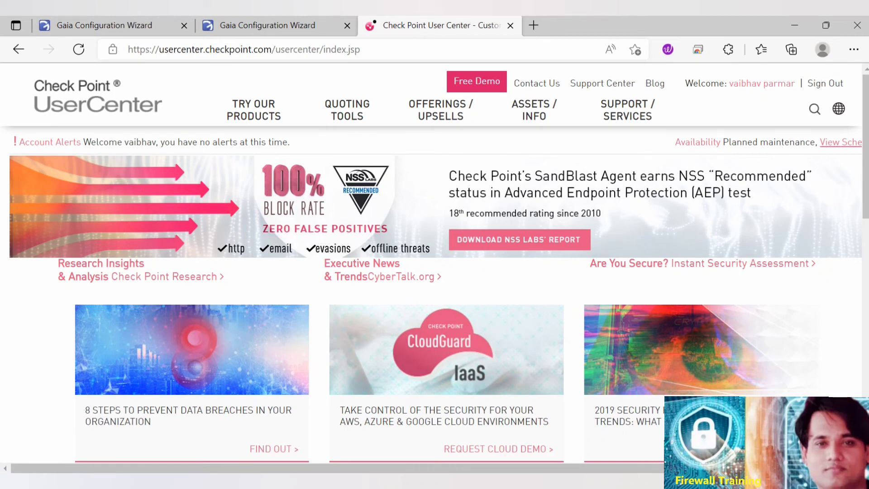
View the User Center accounts and open the Product Evaluation page.
mouse_move(253, 110)
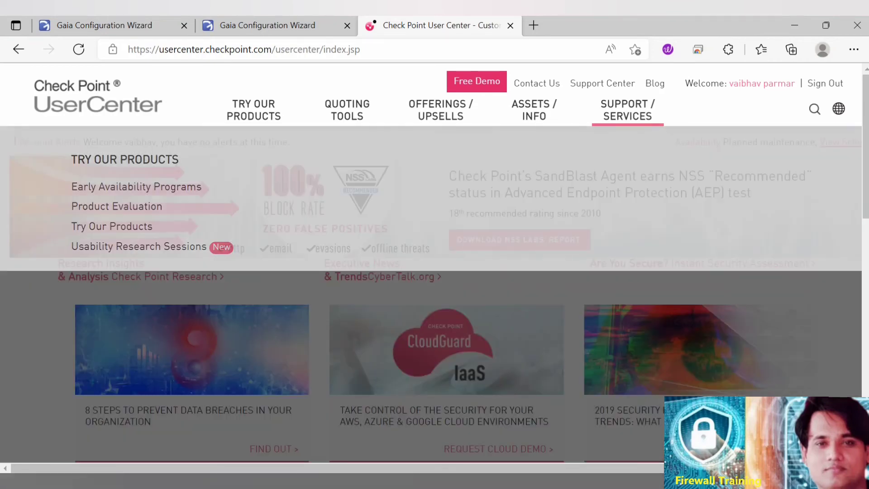
mouse_move(627, 110)
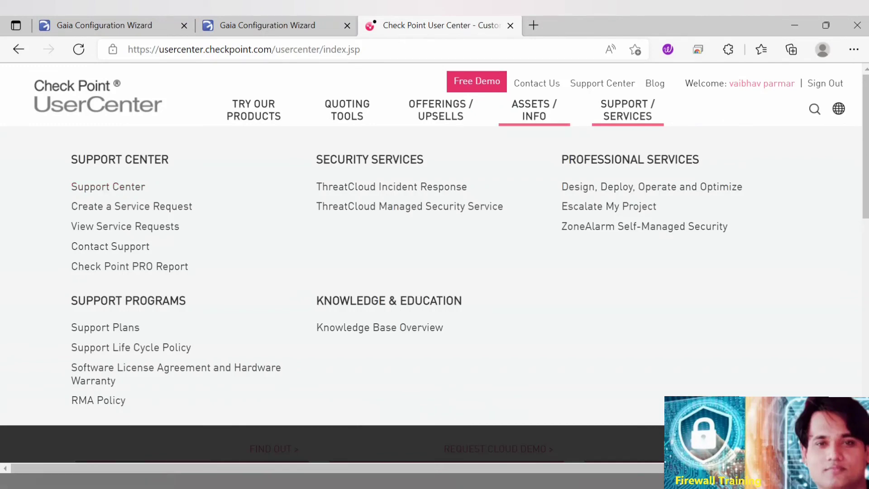
mouse_move(533, 110)
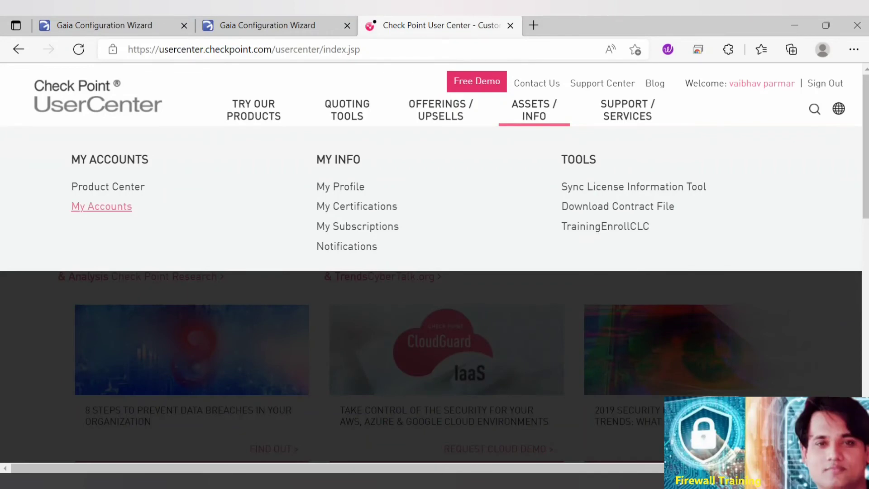
click(101, 206)
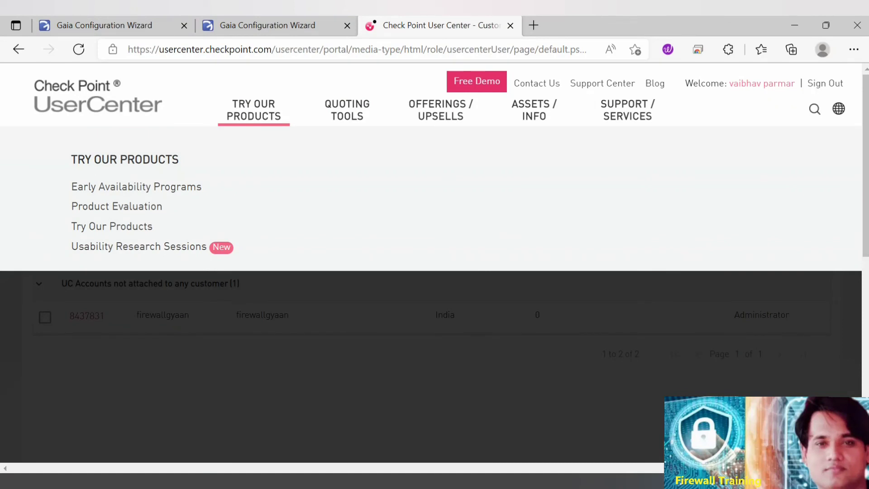
click(116, 206)
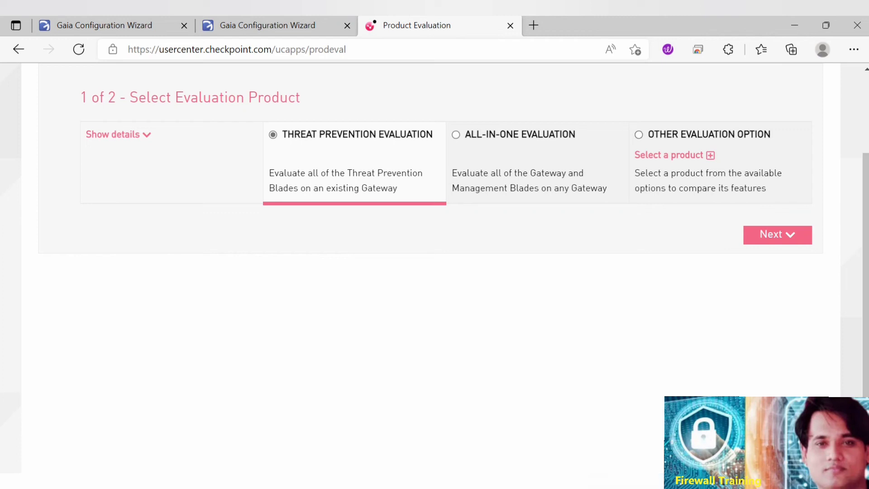
Choose Quantum 25 Virtual Systems Package - CPSB-VS-25-EVAL as the other evaluation option and continue to the evaluation info.
click(638, 134)
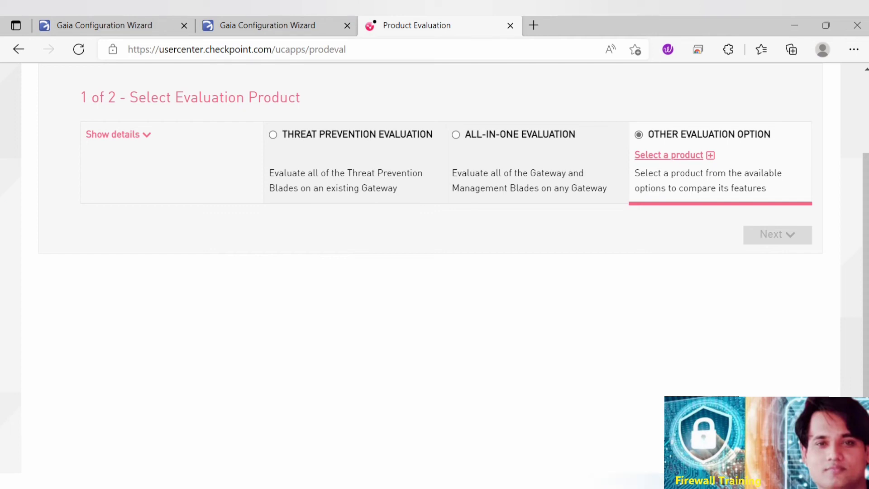
click(669, 155)
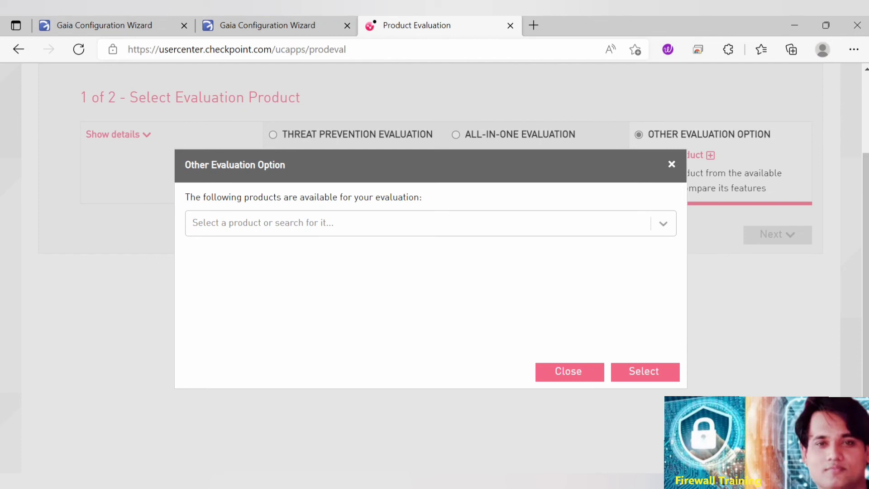
click(663, 224)
key(Down)
key(Down)
key(Down)
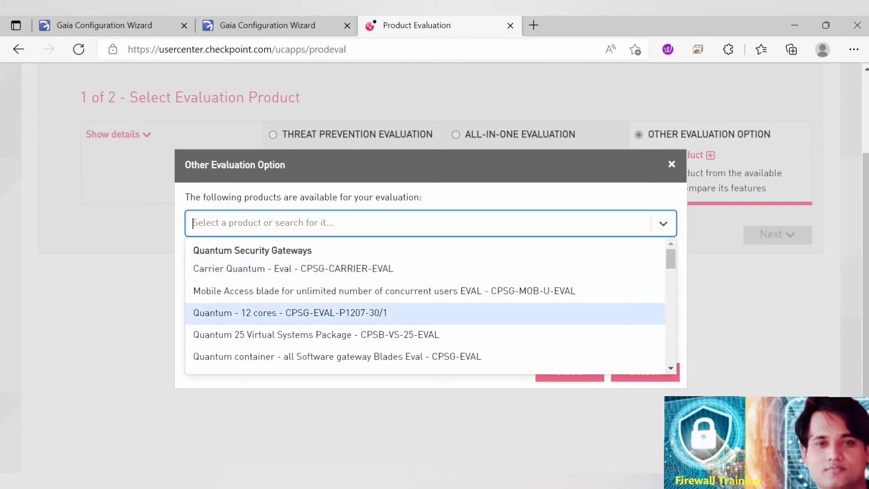
key(Return)
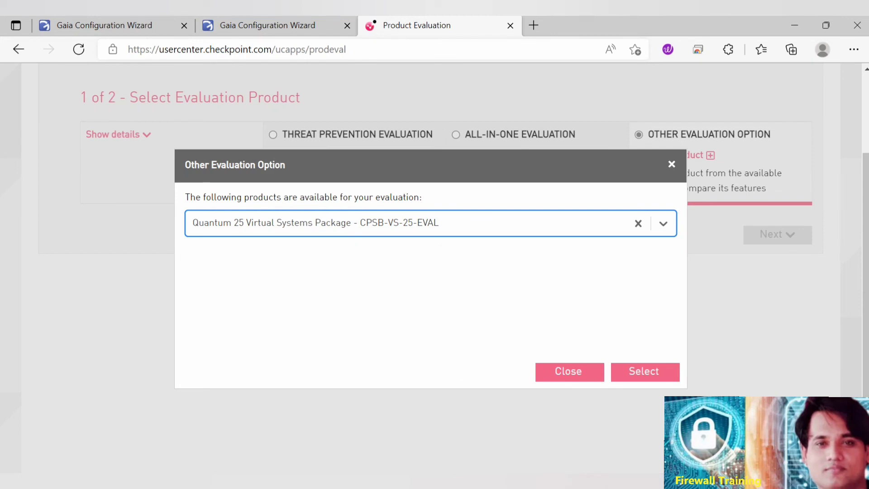
click(644, 371)
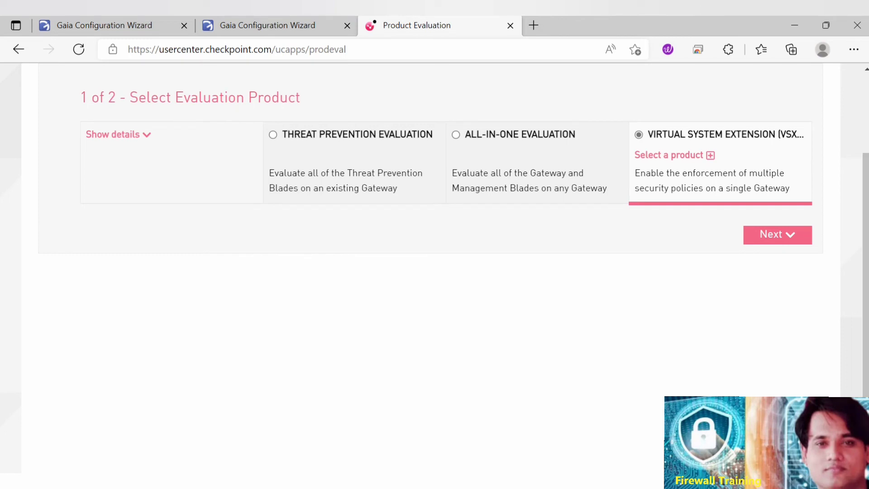
click(777, 235)
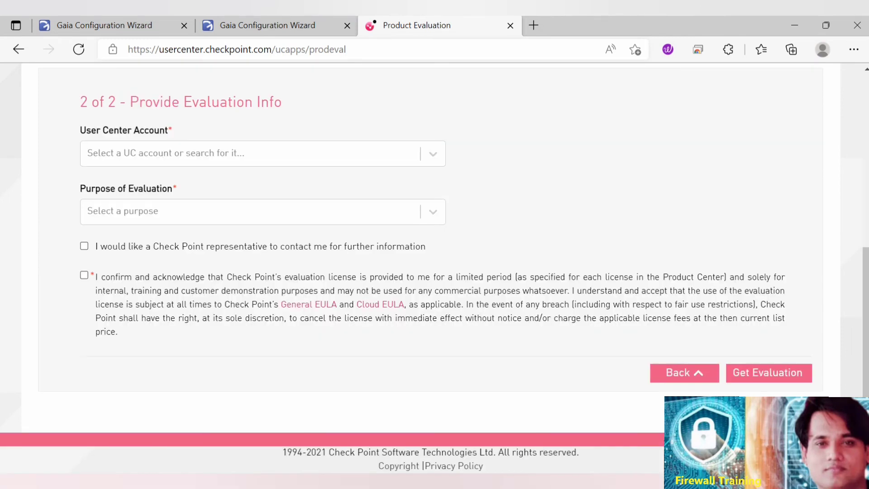
Request the evaluation for the firewallgyaan account with purpose "Evaluation of a software blade or a feature", allowing representative contact and accepting the license terms.
click(263, 154)
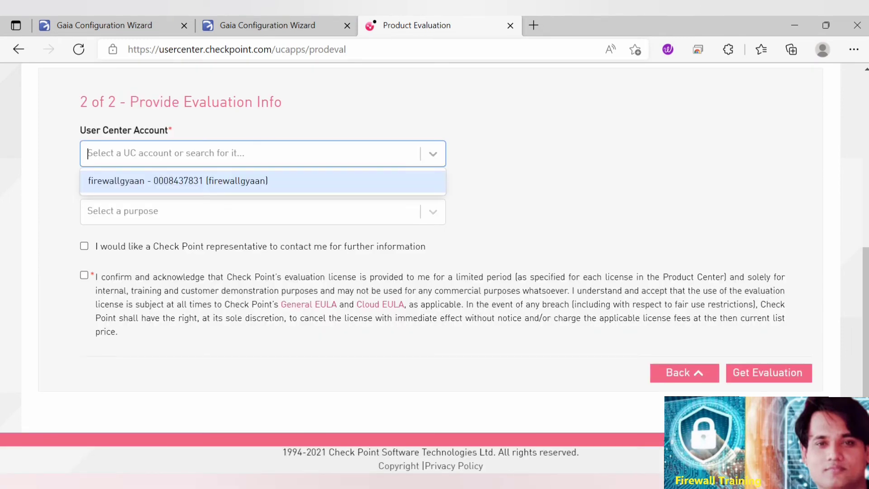
click(262, 181)
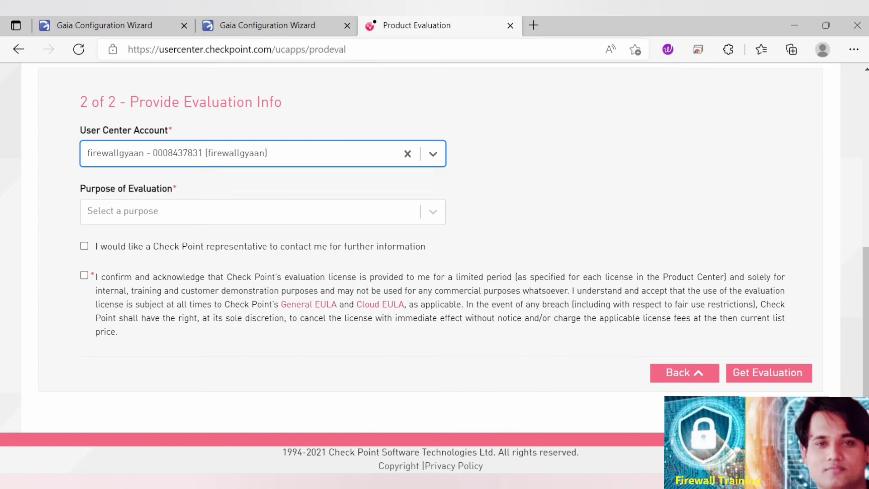
click(253, 212)
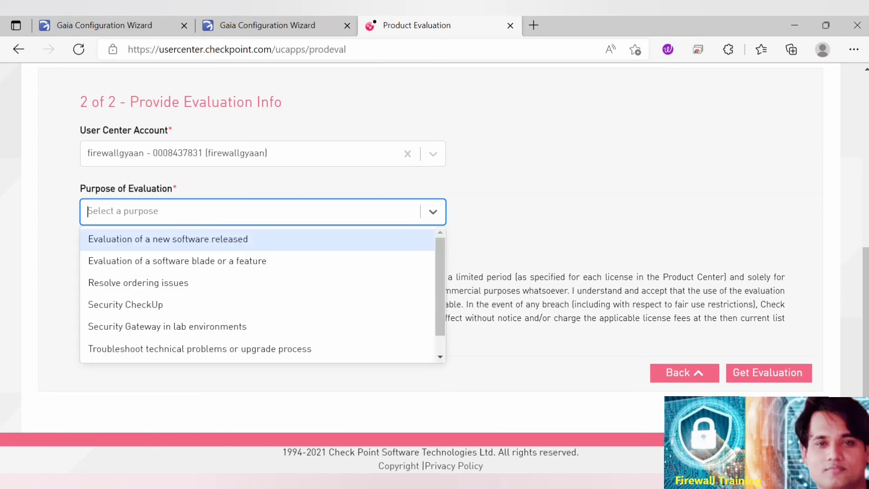
click(178, 261)
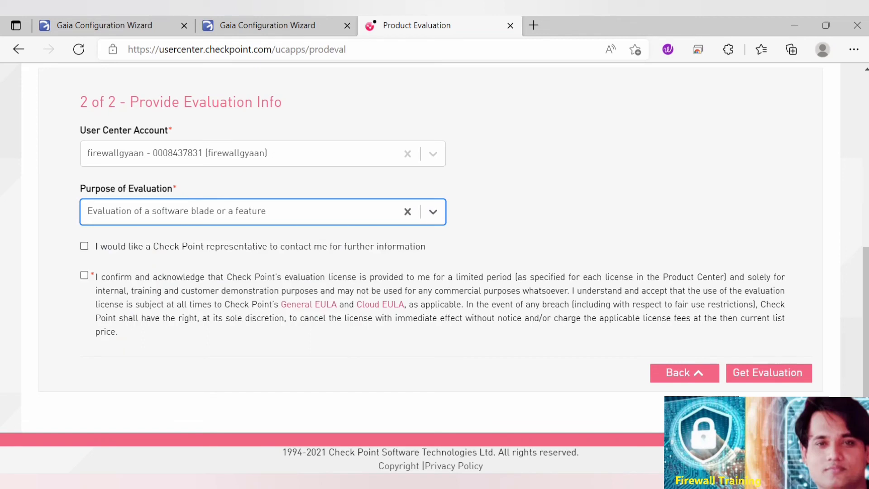
click(84, 246)
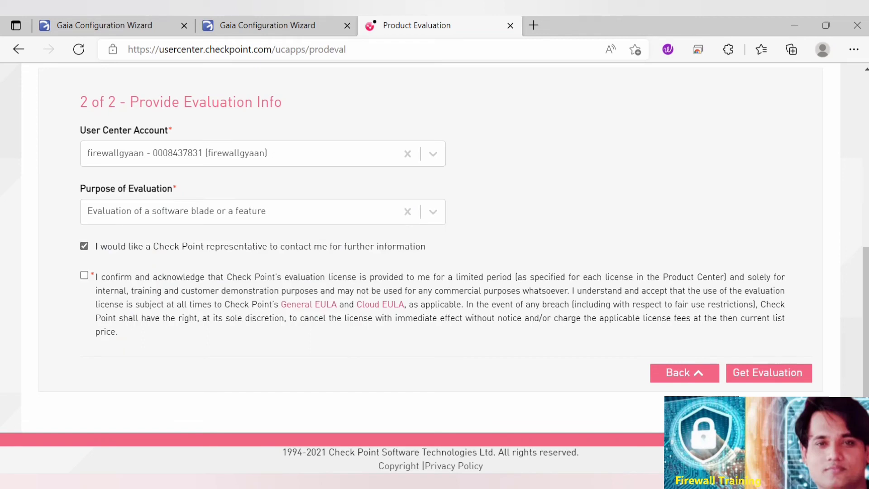
click(84, 275)
click(768, 373)
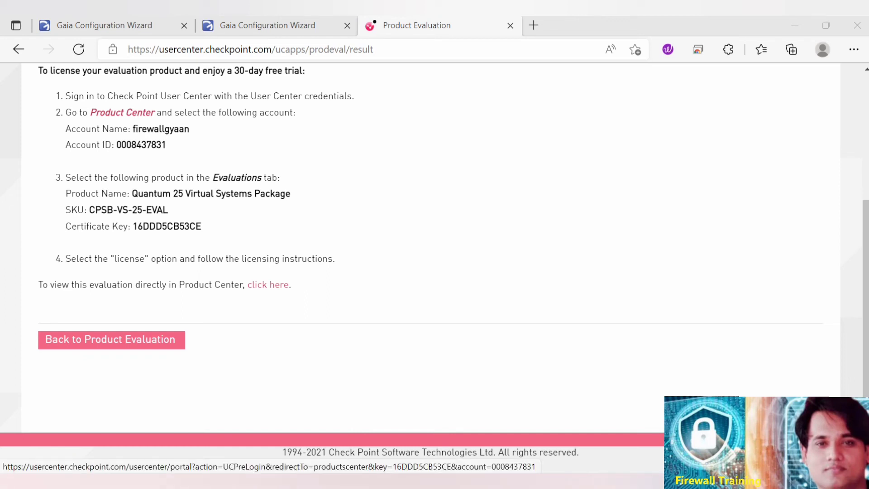
Open the Quantum 25 Virtual Systems Package evaluation in Product Center, view its license information and start licensing it.
click(268, 285)
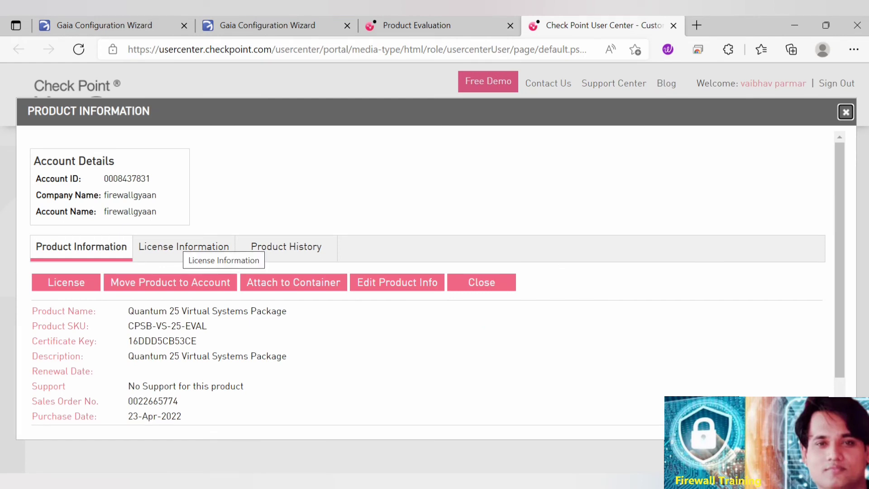
click(183, 246)
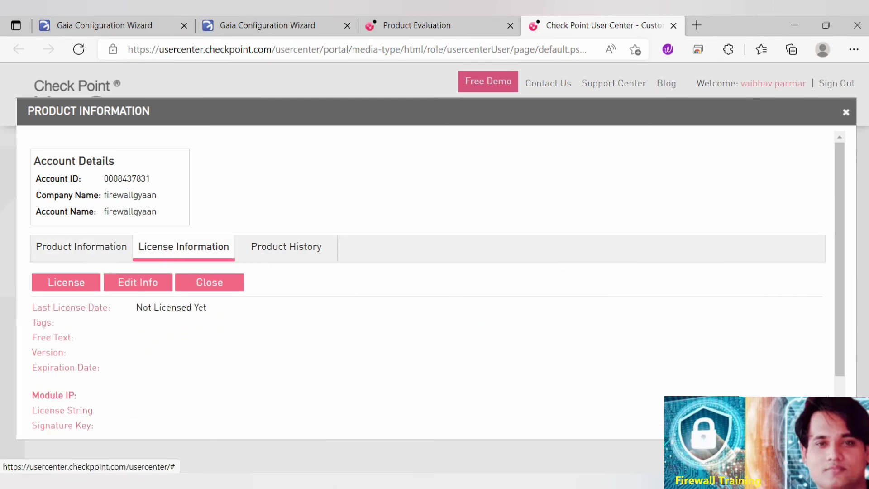
click(66, 282)
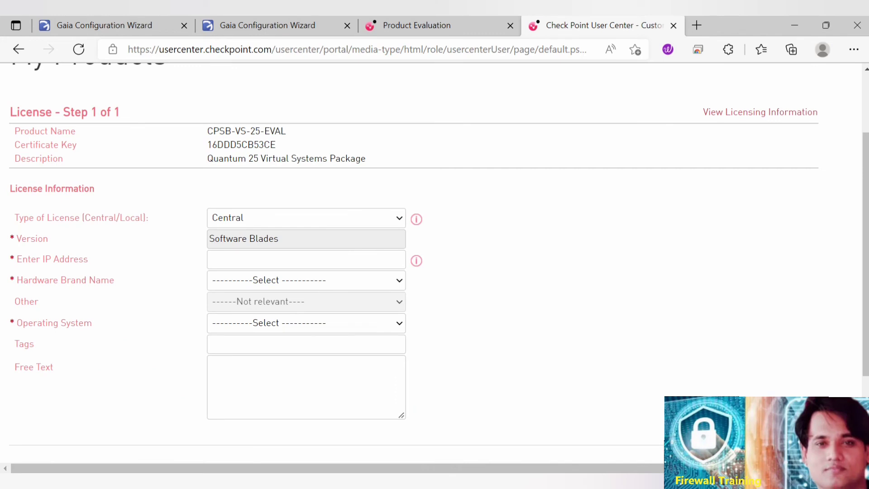
Try the Local license type for CPSB-VS-25-EVAL and switch it back to Central.
click(306, 218)
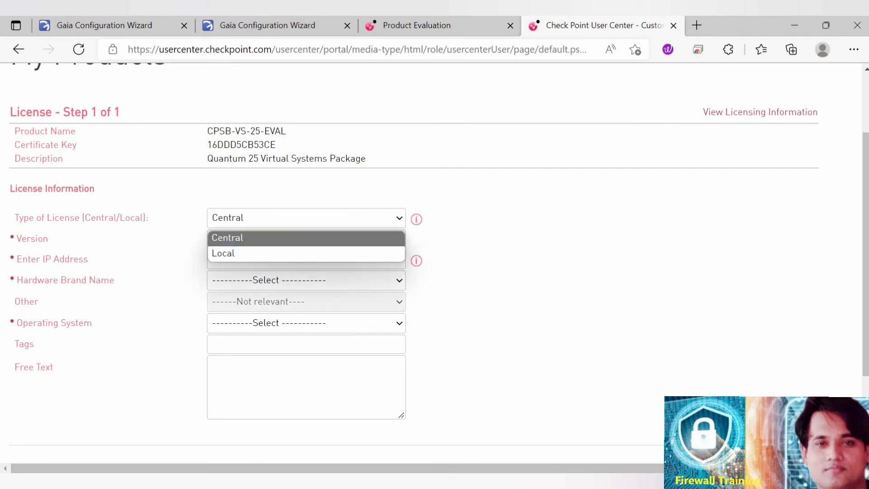
click(306, 237)
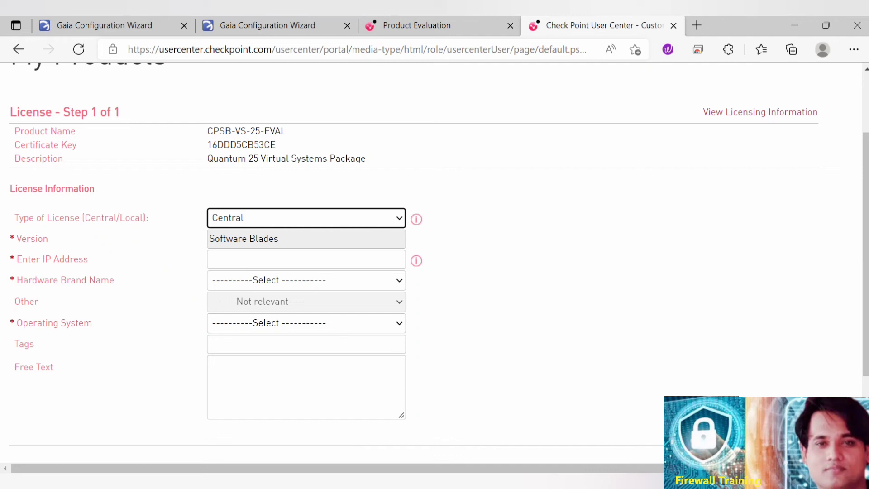
click(305, 218)
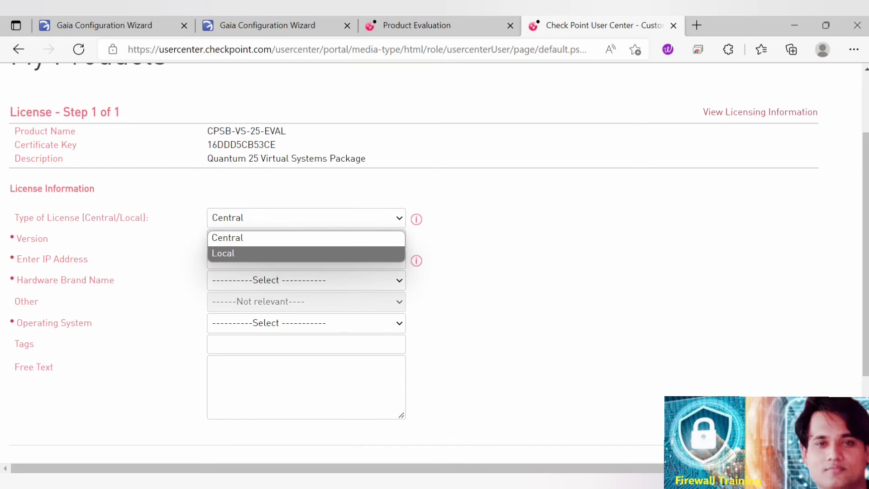
click(306, 252)
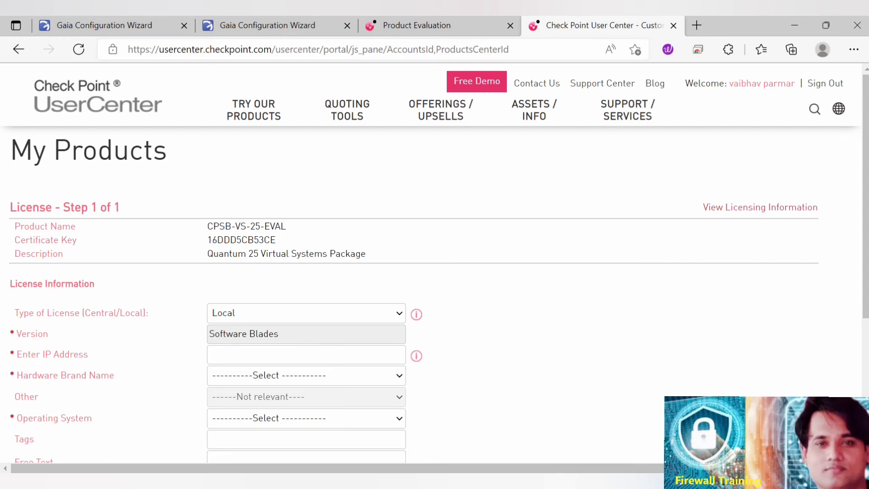
scroll(306, 239, down, 2)
click(306, 239)
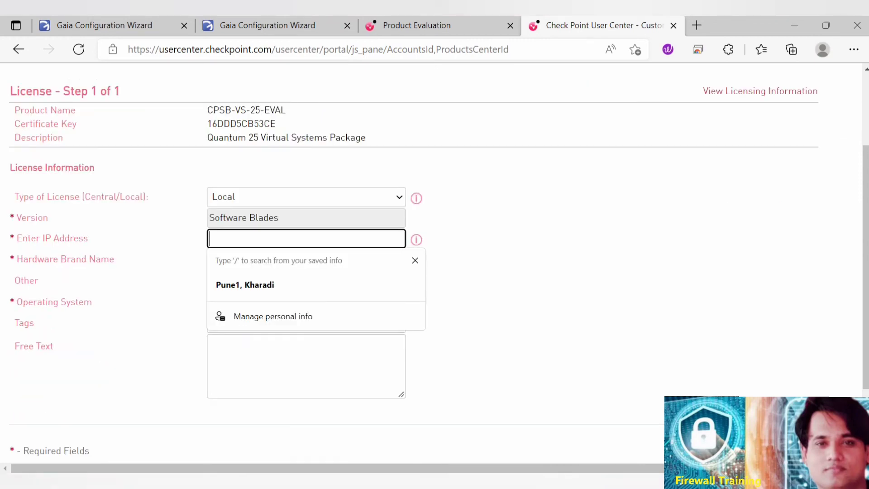
click(534, 271)
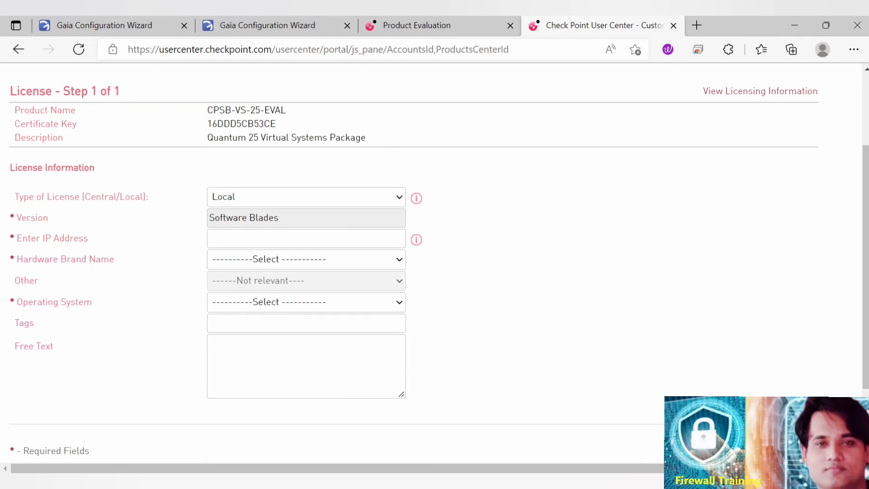
click(306, 197)
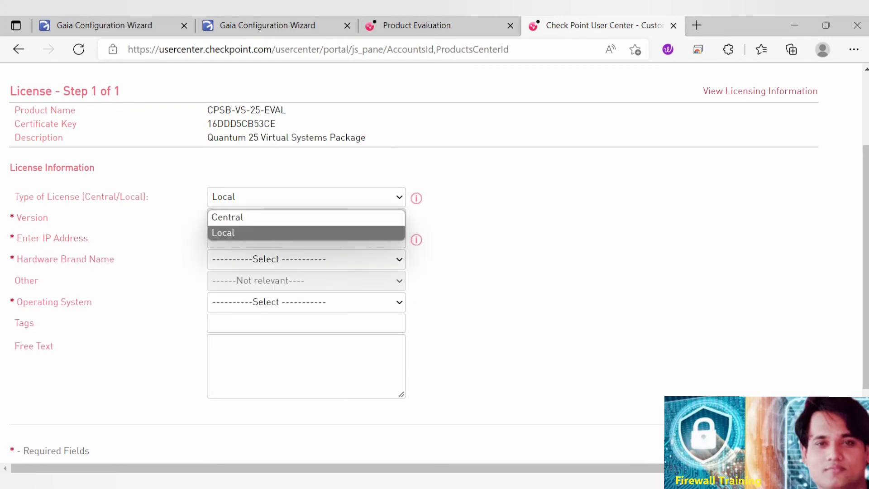
click(306, 217)
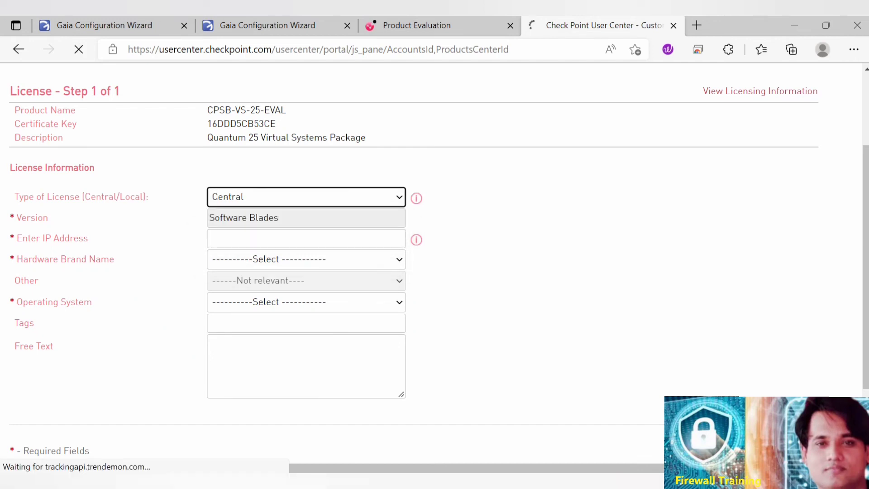
Enter 192.168.1.200 as the IP address for the central license.
click(306, 238)
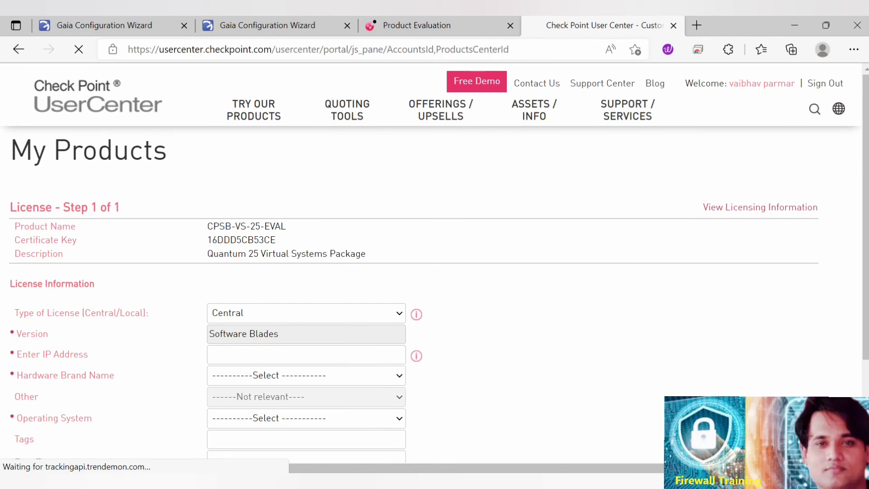
click(307, 354)
text(192.1)
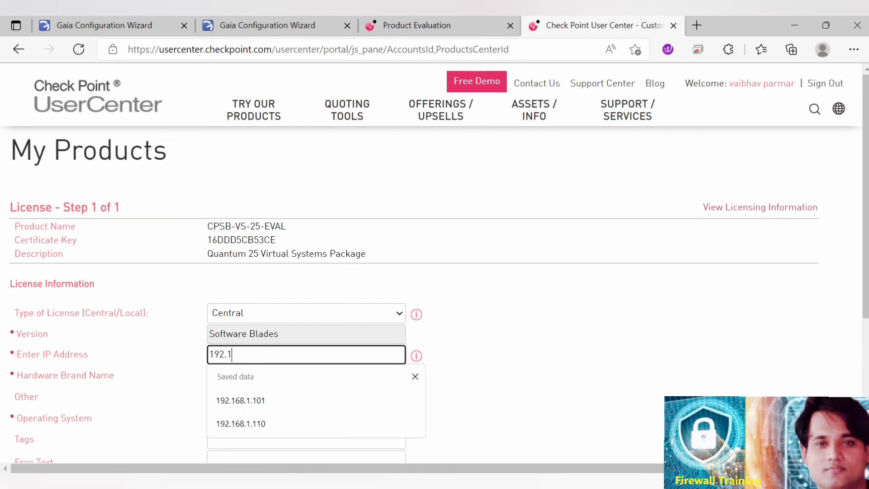
text(68.1.200)
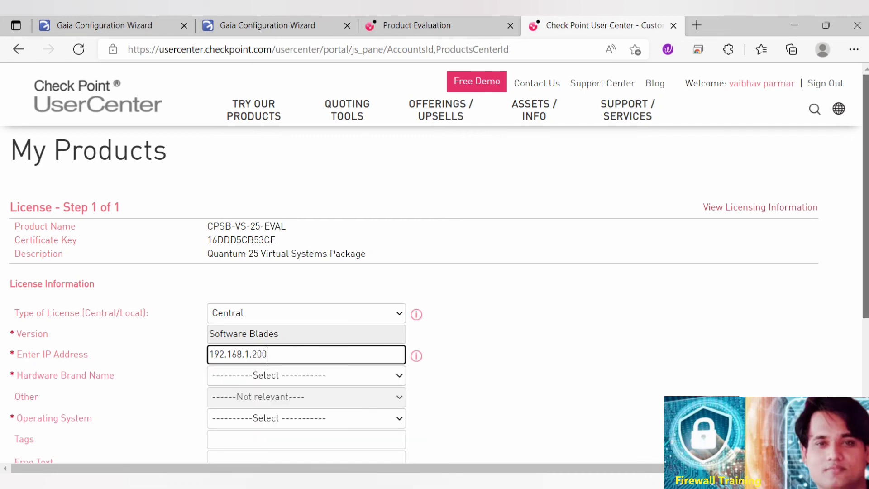
scroll(434, 271, down, 2)
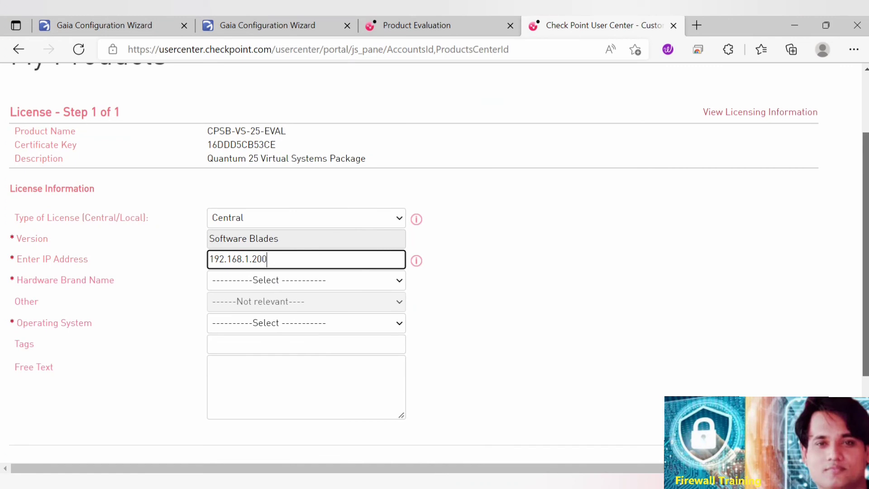
Choose Check Point as the hardware brand name for the license.
scroll(306, 260, down, 1)
click(306, 260)
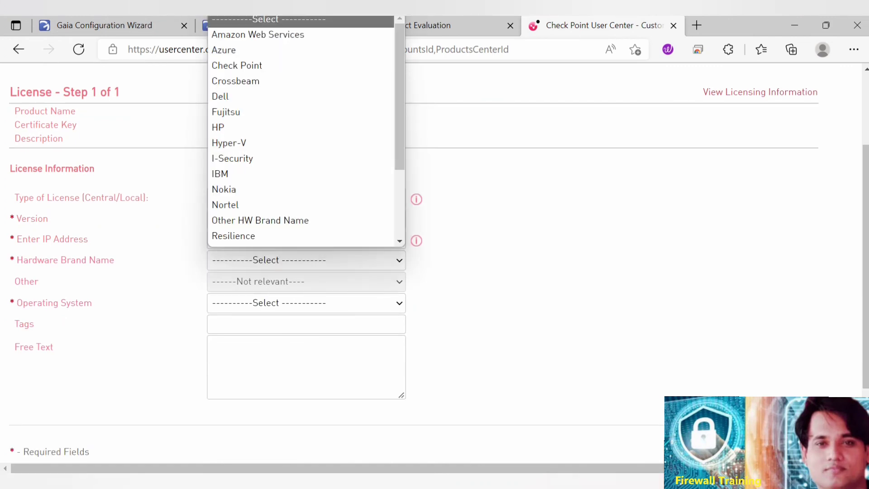
key(Escape)
click(306, 260)
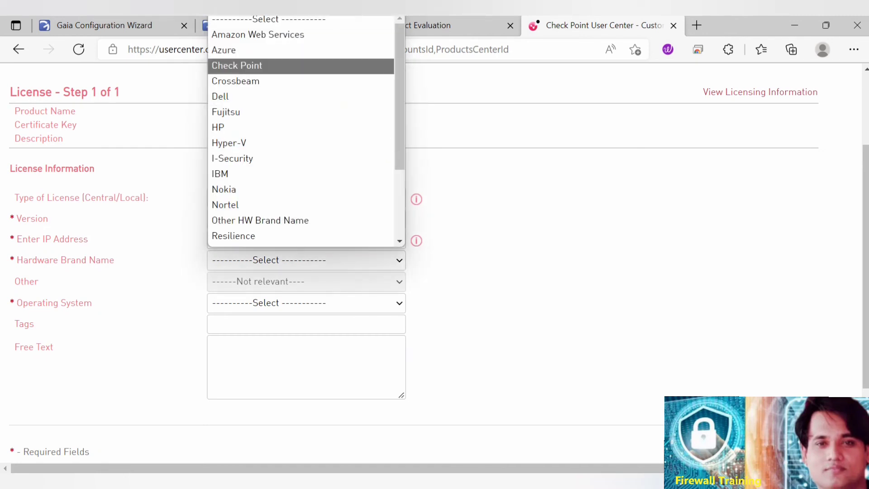
key(Return)
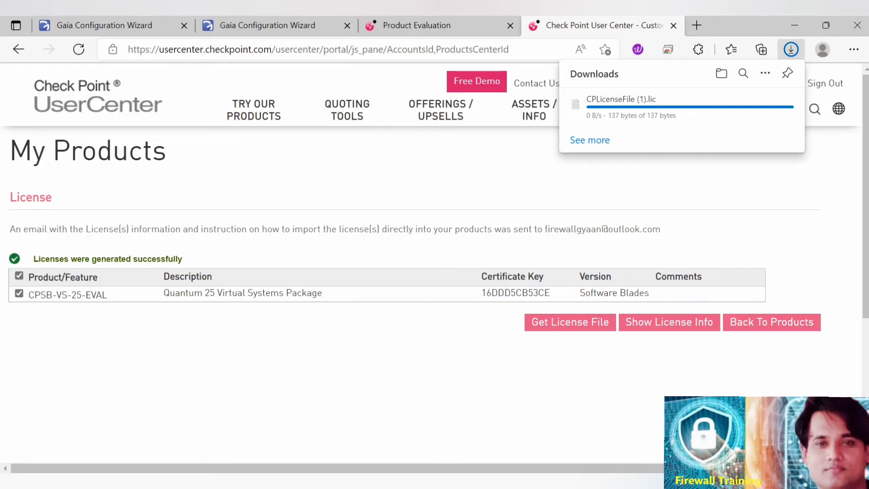
Check the first-time configuration progress of the 192.168.1.200 gateway and the 192.168.1.2 Multi-Domain Server, and review the license generation page.
click(267, 25)
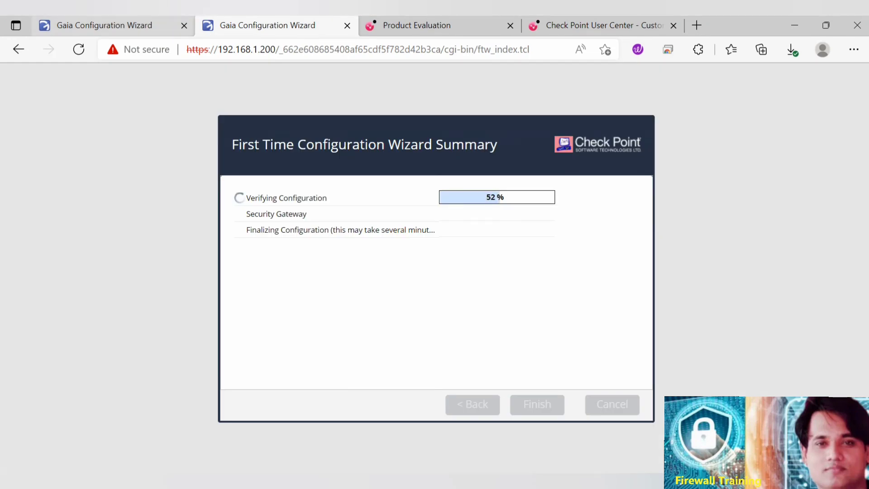
click(104, 25)
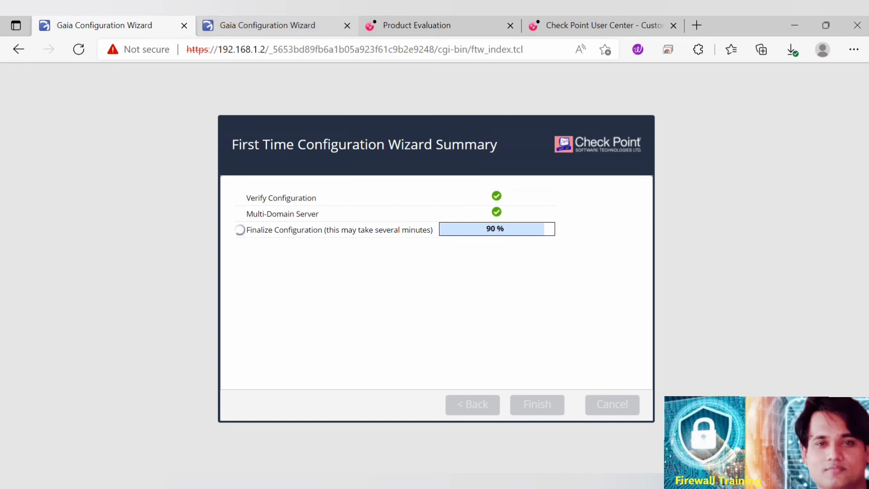
click(277, 26)
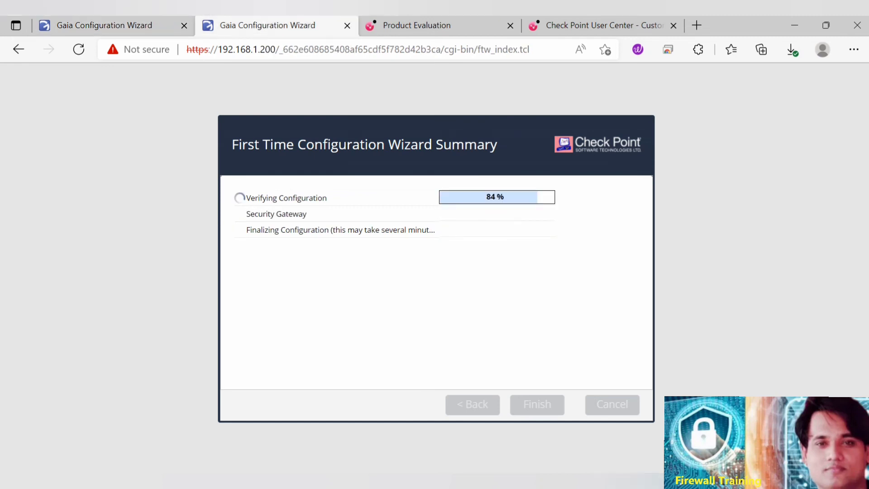
click(576, 26)
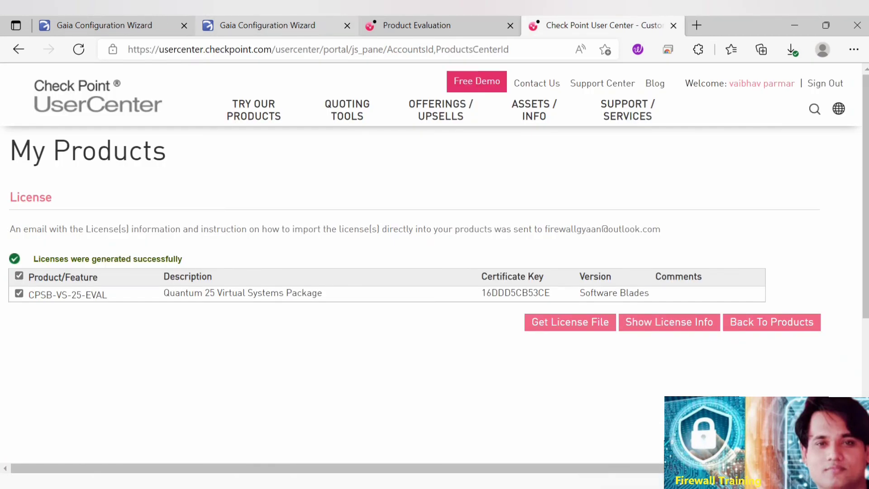
click(277, 26)
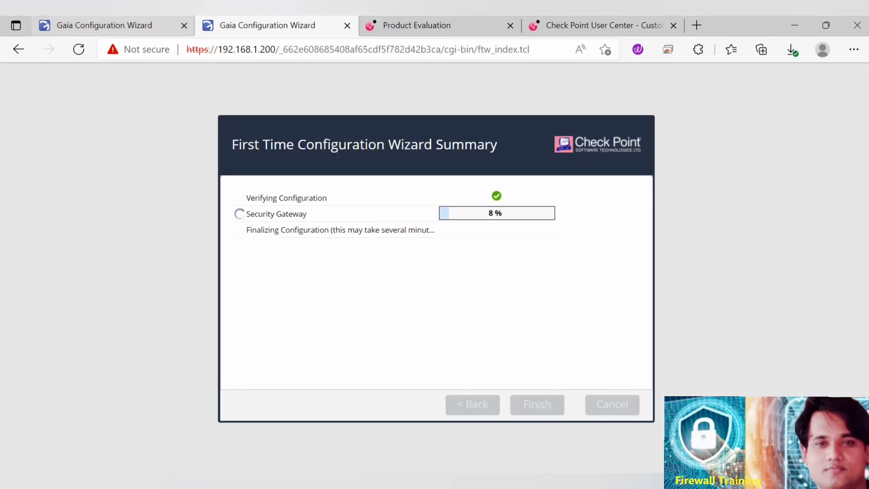
click(104, 26)
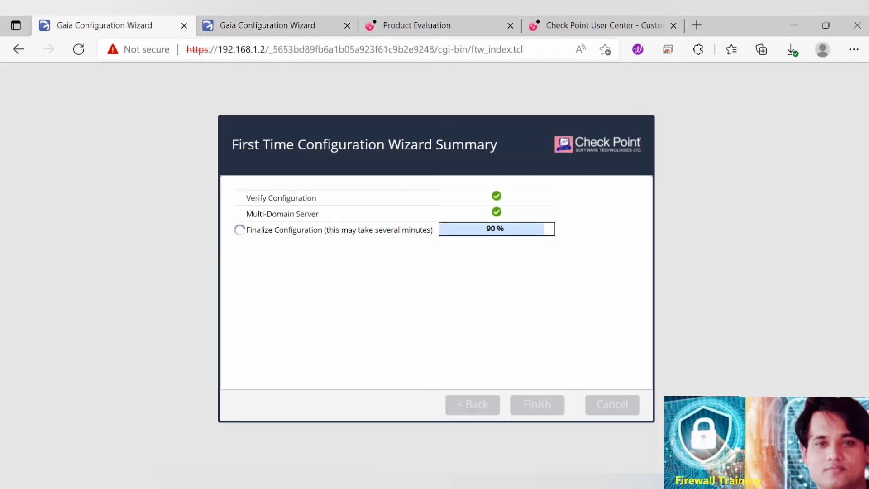
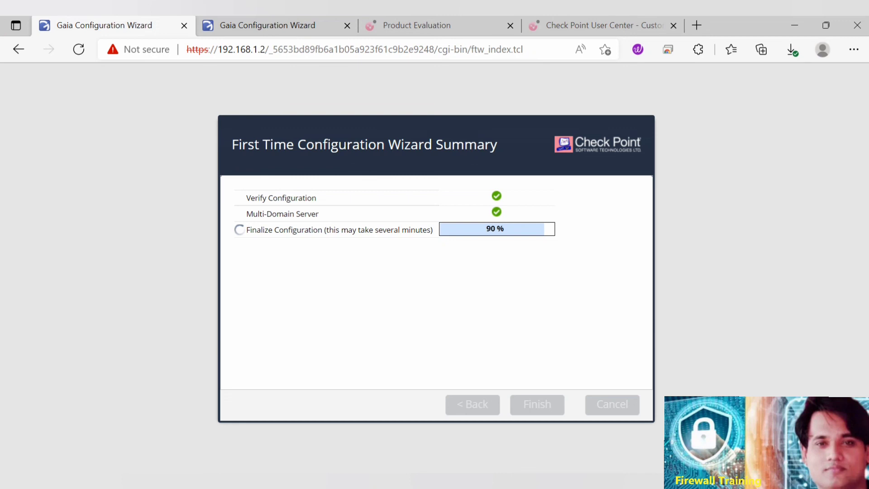
Check both configuration wizards and reconnect to the 192.168.1.200 gateway after its connection error.
key(ctrl+Tab)
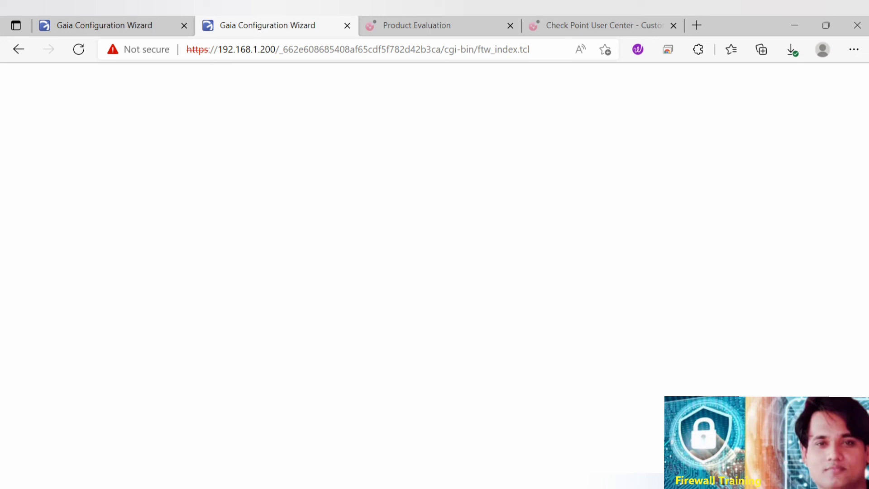
key(ctrl+shift+Tab)
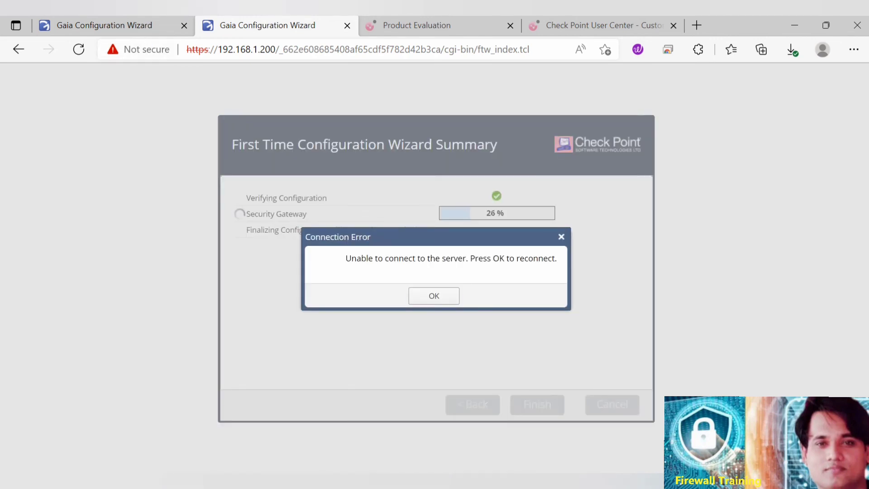
click(433, 295)
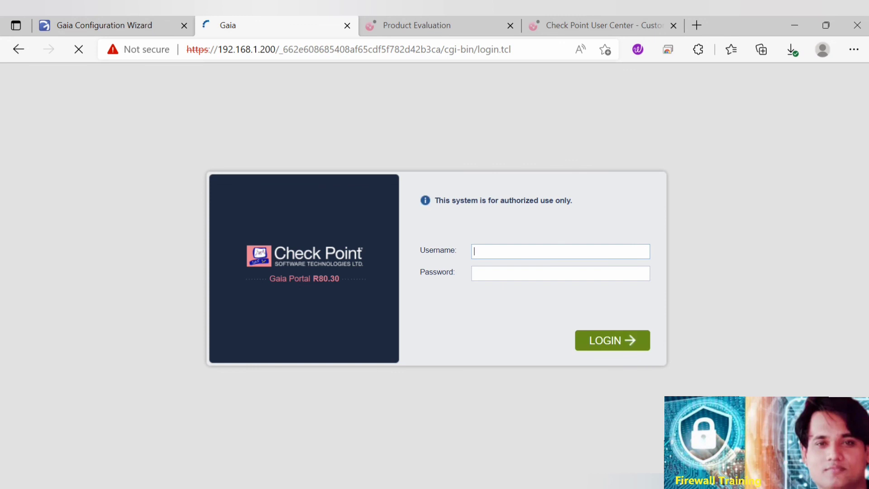
Log in to the Gaia Portal of the 192.168.1.200 gateway as admin with the account password.
text(admin)
key(Tab)
text(••••••••)
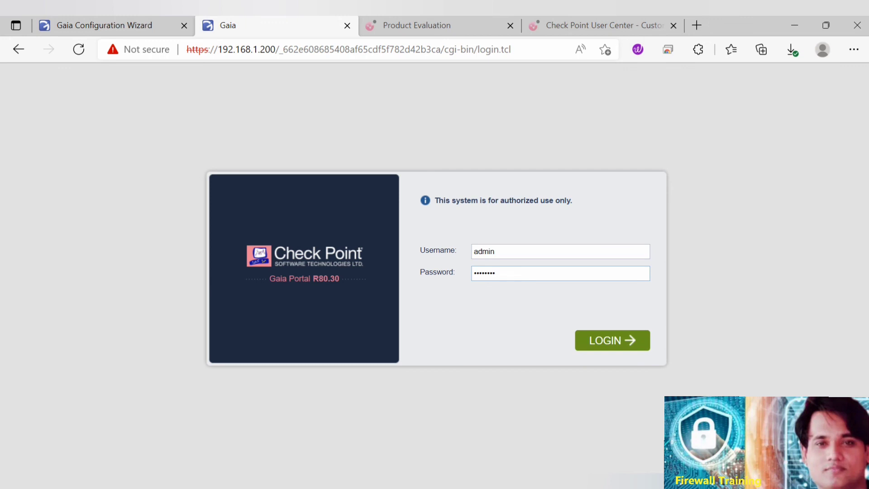
key(Return)
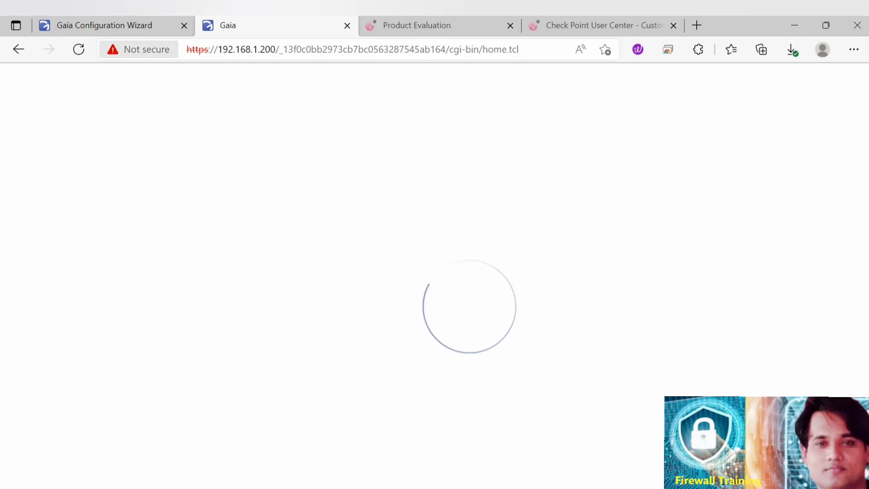
Check the Multi-Domain Server's configuration progress on 192.168.1.2 and the loading of the gateway's Gaia Portal home page.
click(122, 26)
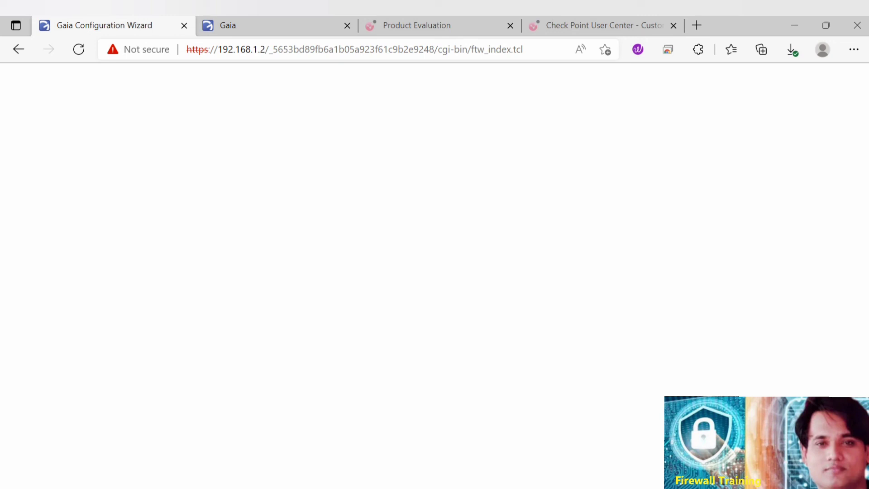
key(ctrl+Tab)
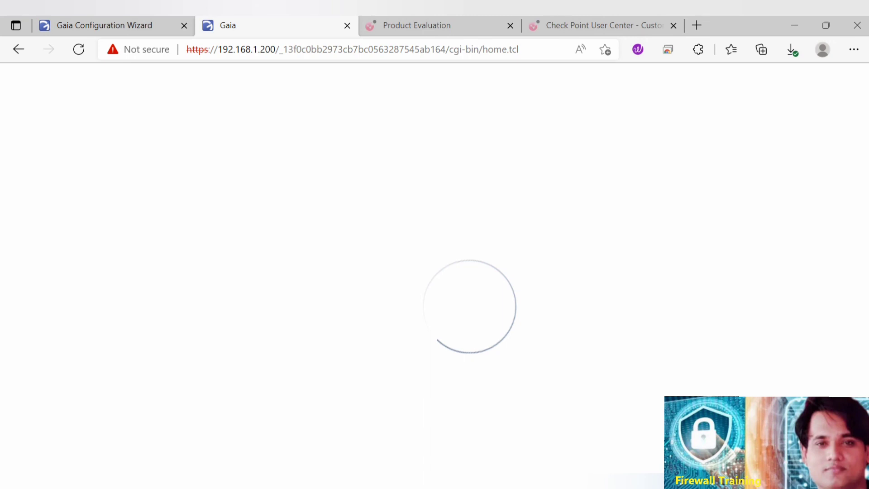
key(ctrl+shift+Tab)
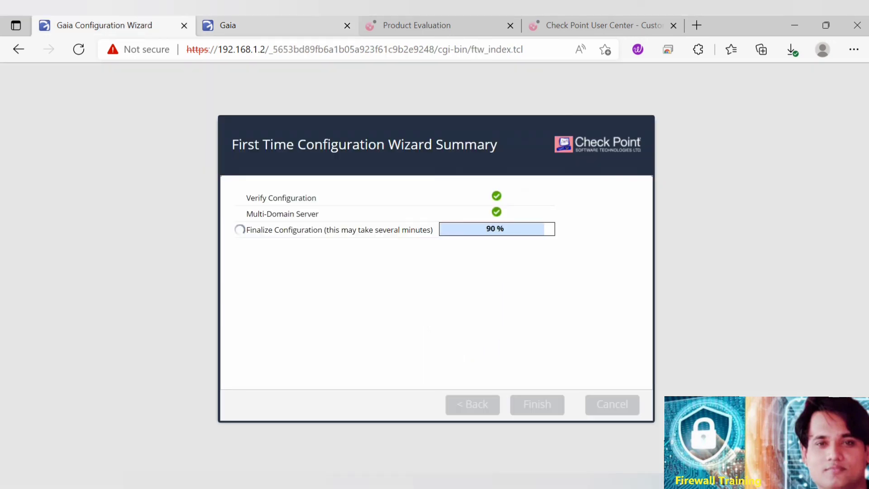
key(ctrl+Tab)
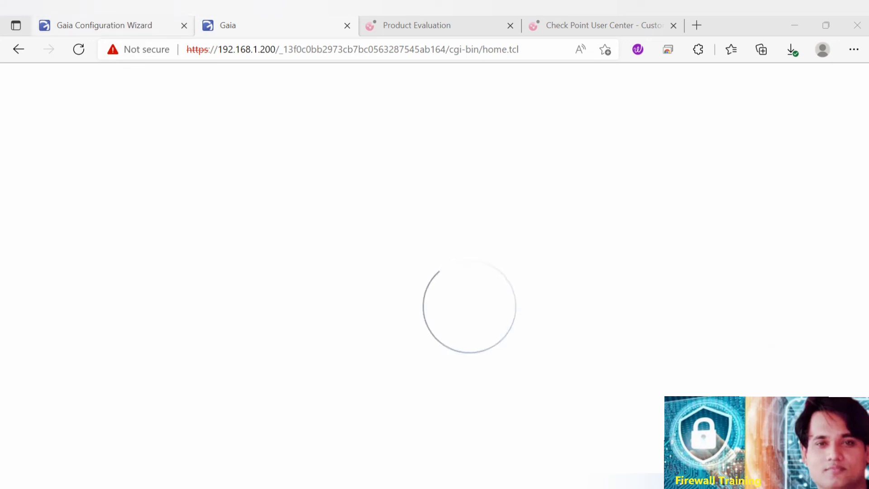
click(112, 26)
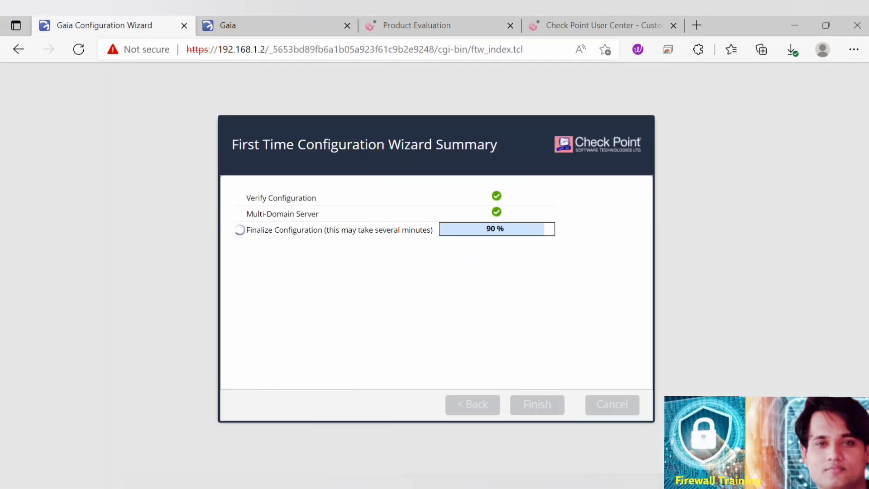